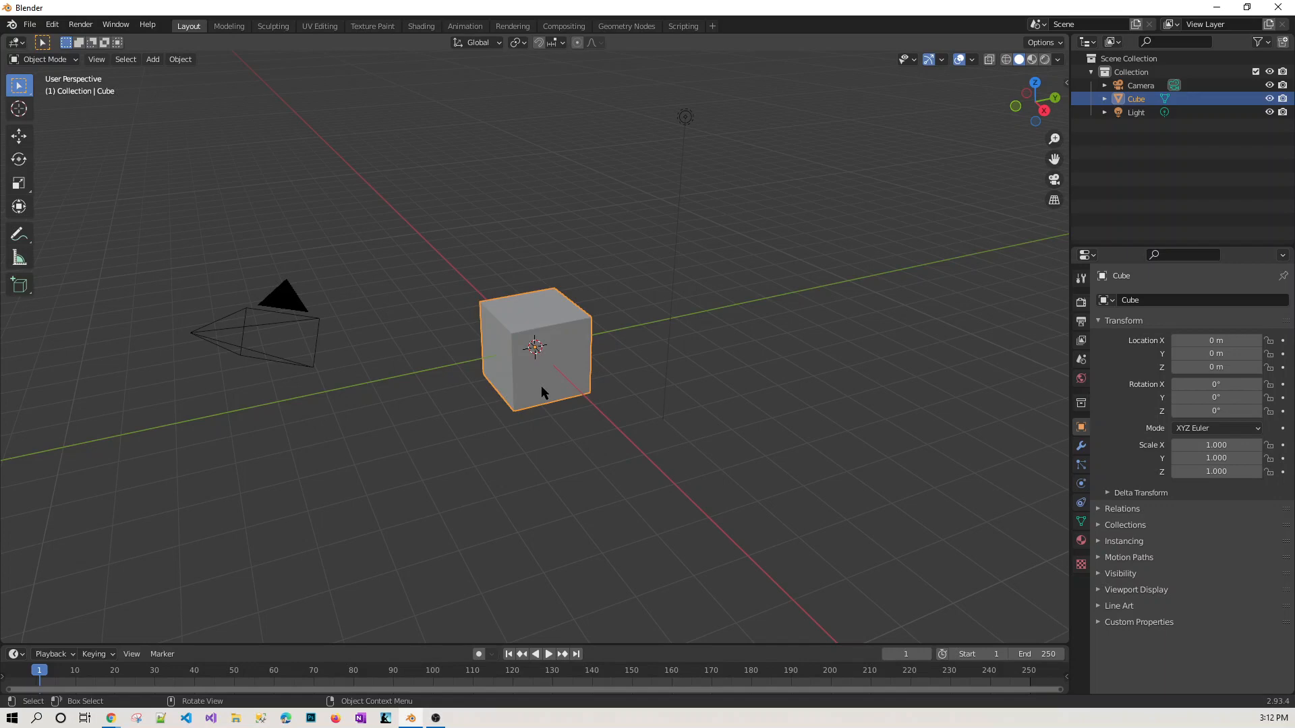
Step: Delete the default cube and add a cylinder mesh at the scene origin
key("Delete")
key("shift+a")
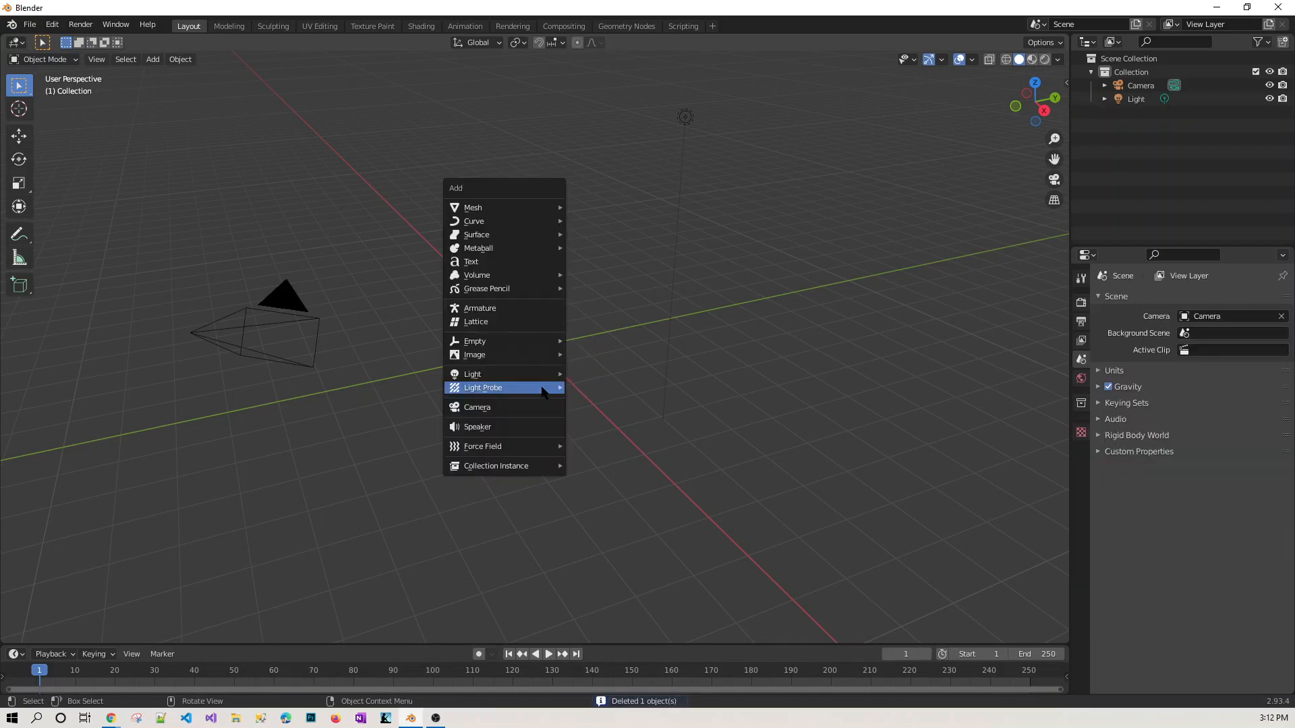
mouse_move(529, 209)
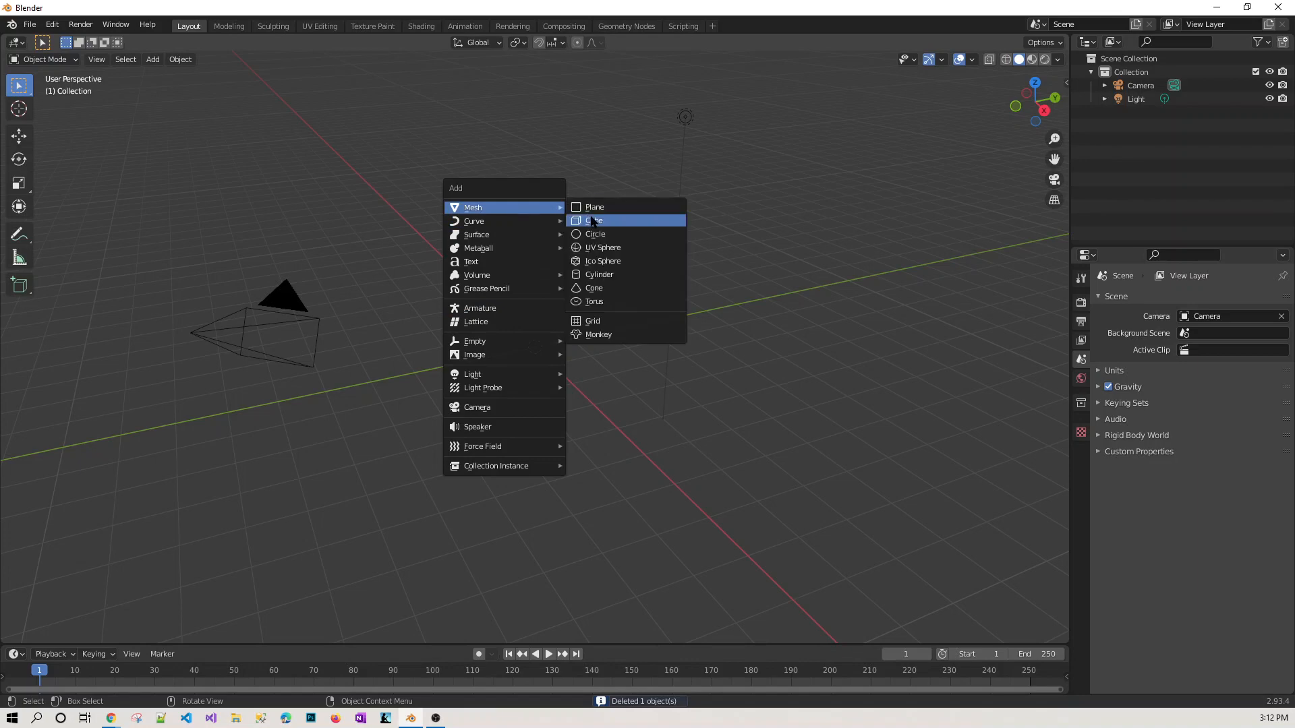
left_click(601, 273)
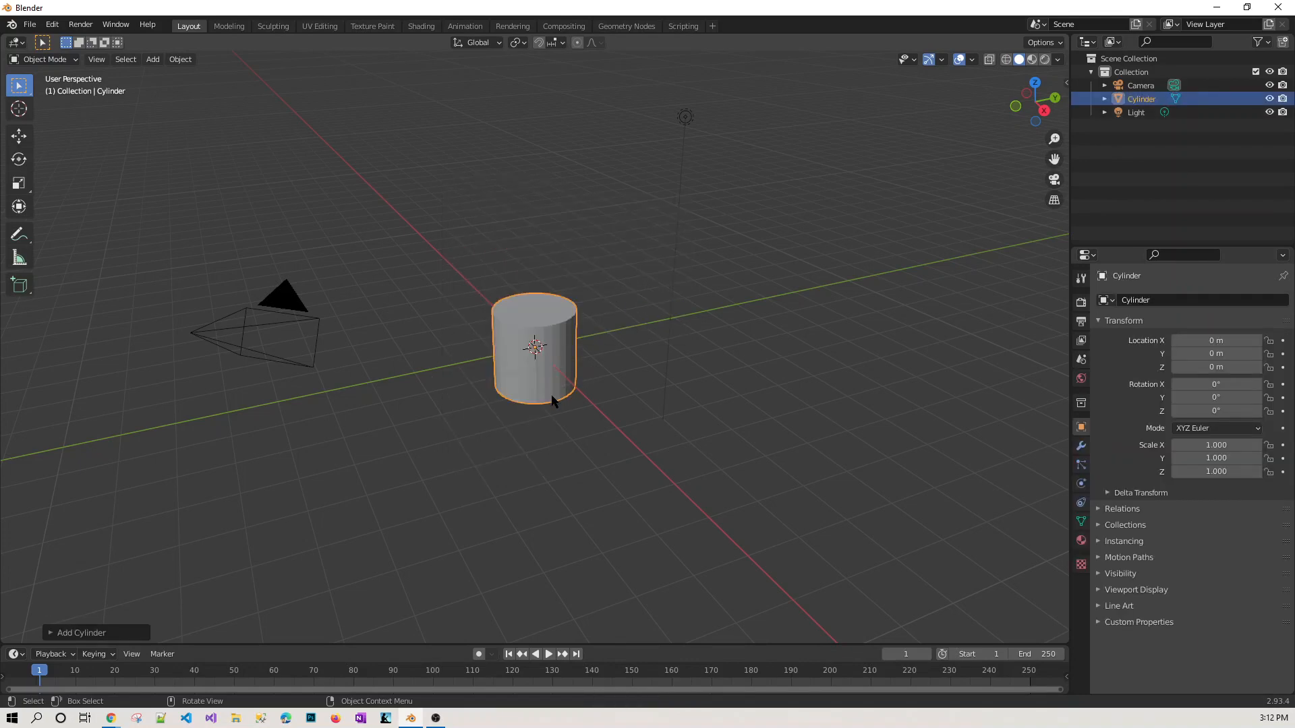
Step: In Edit Mode with edge selection, add one horizontal loop cut around the cylinder and slide it down close to the base
key("Tab")
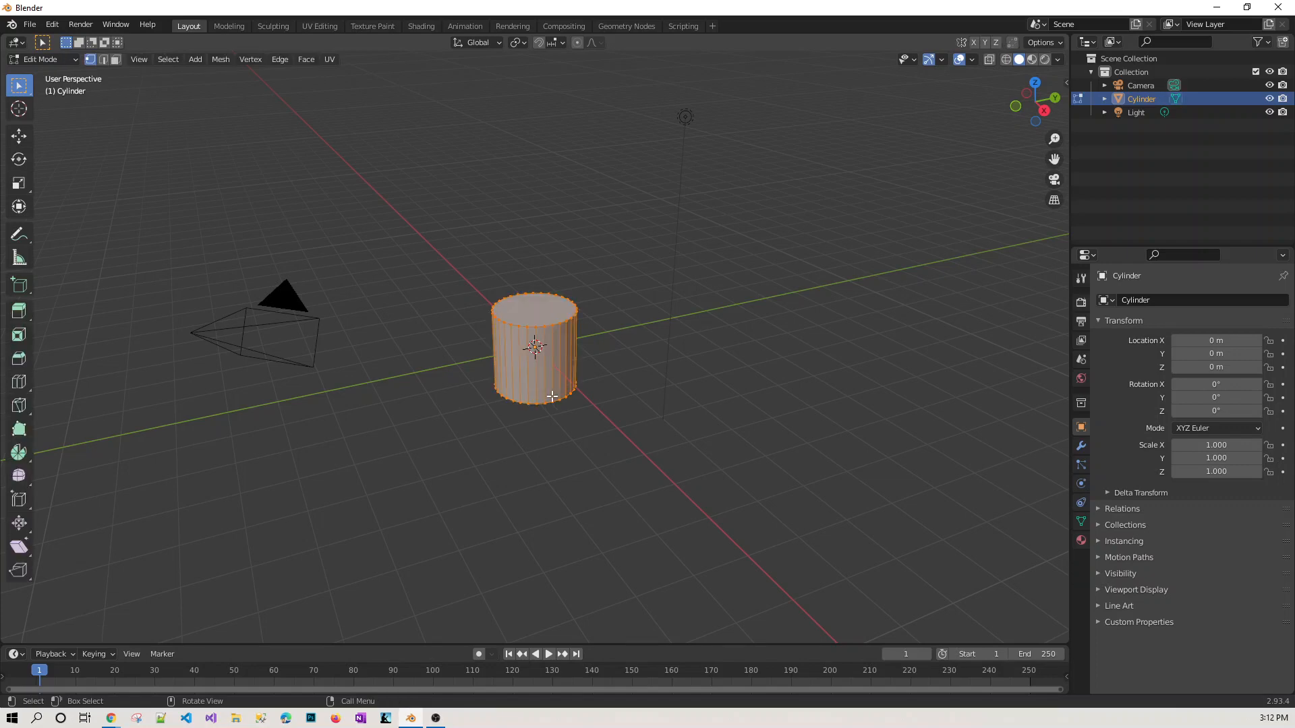
middle_click_drag(593, 426, 628, 436)
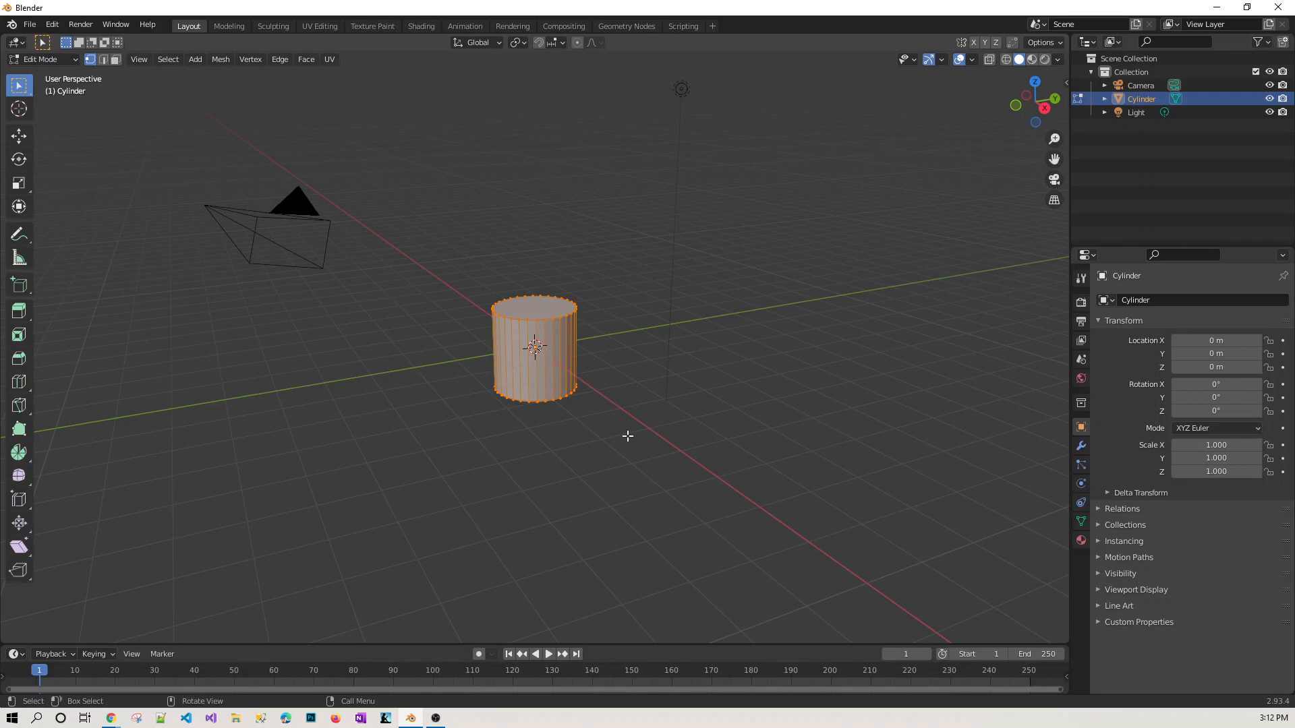
scroll(627, 436, "up", 5)
key("2")
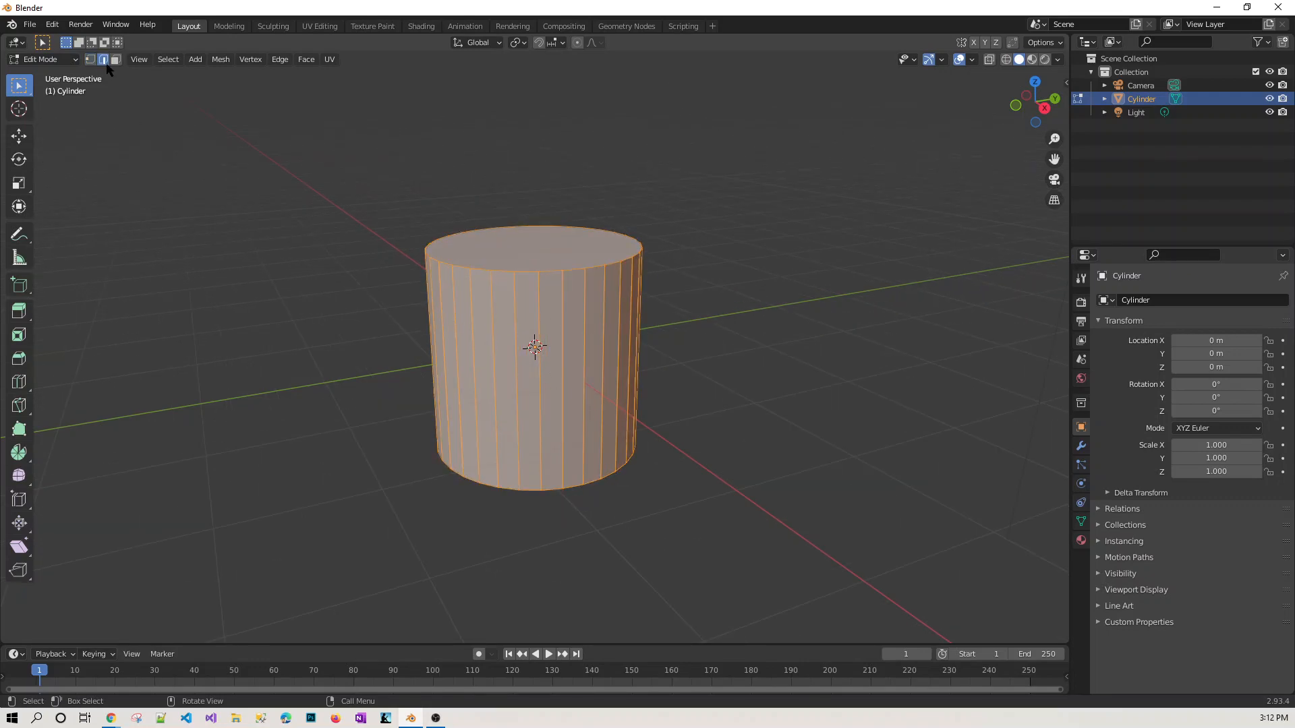
key("alt+a")
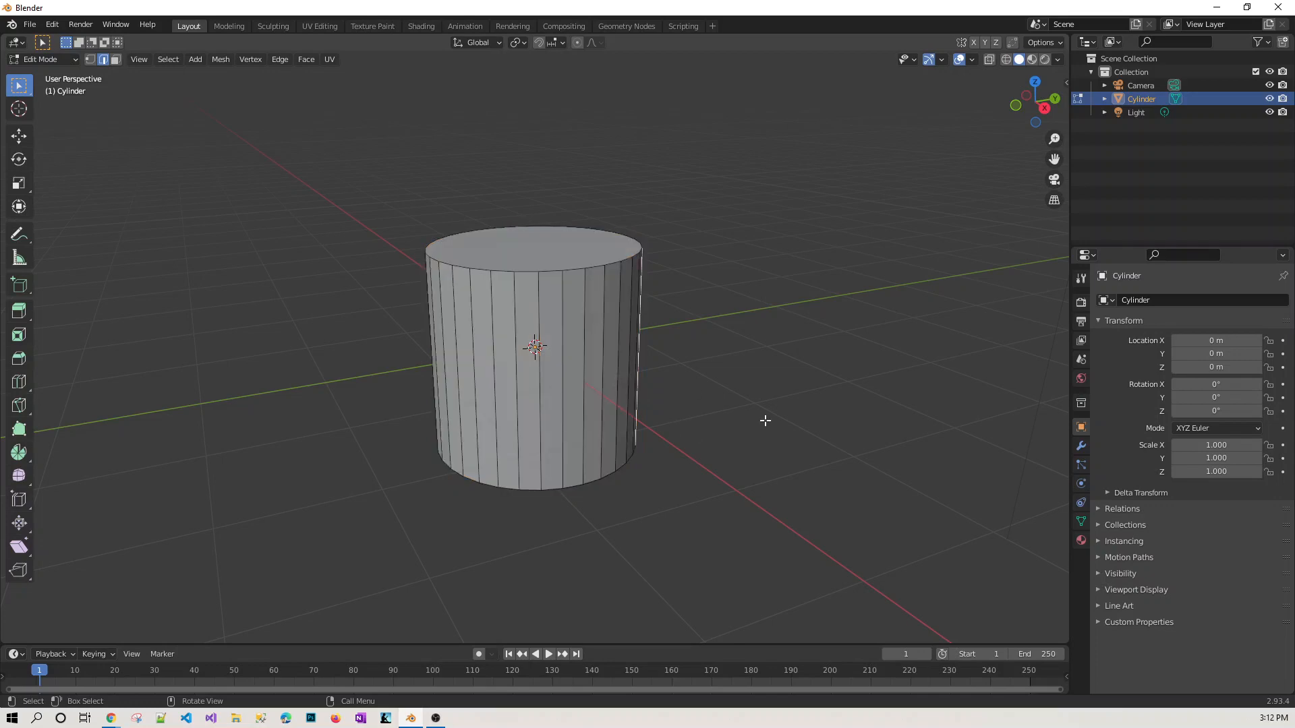
middle_click_drag(694, 494, 539, 370)
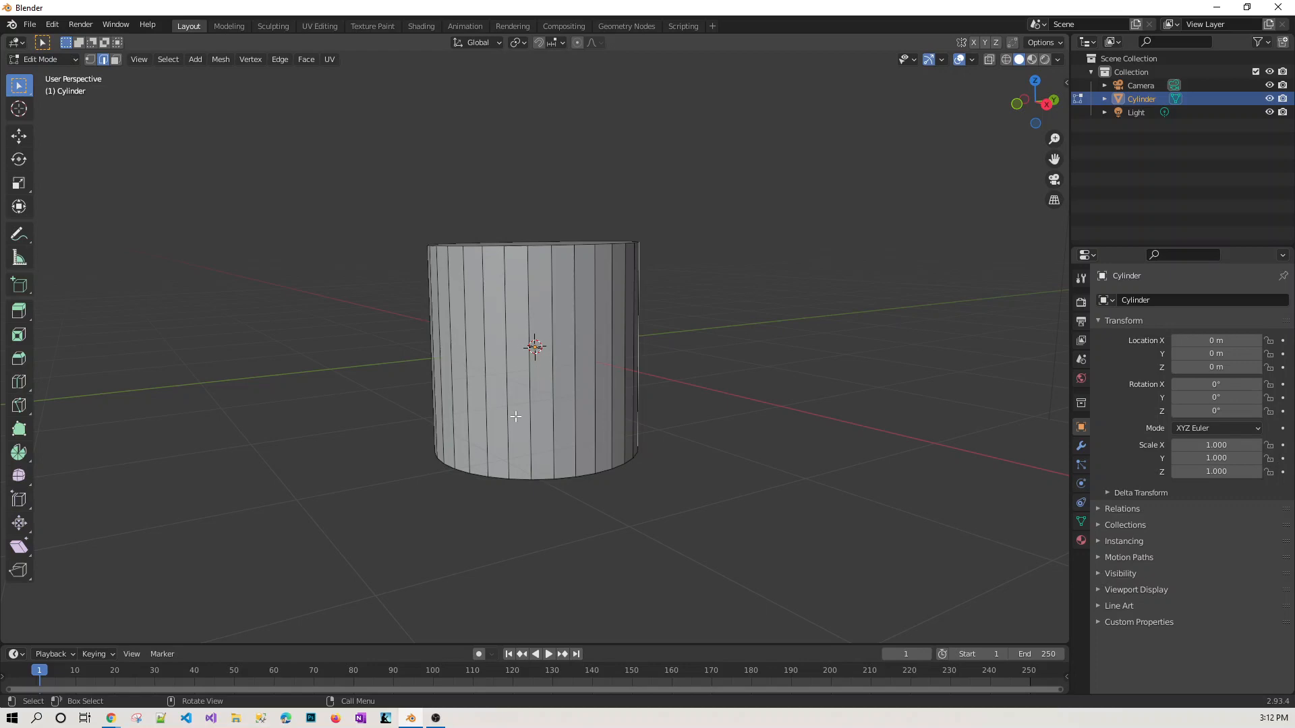
key("ctrl+r")
left_click(557, 437)
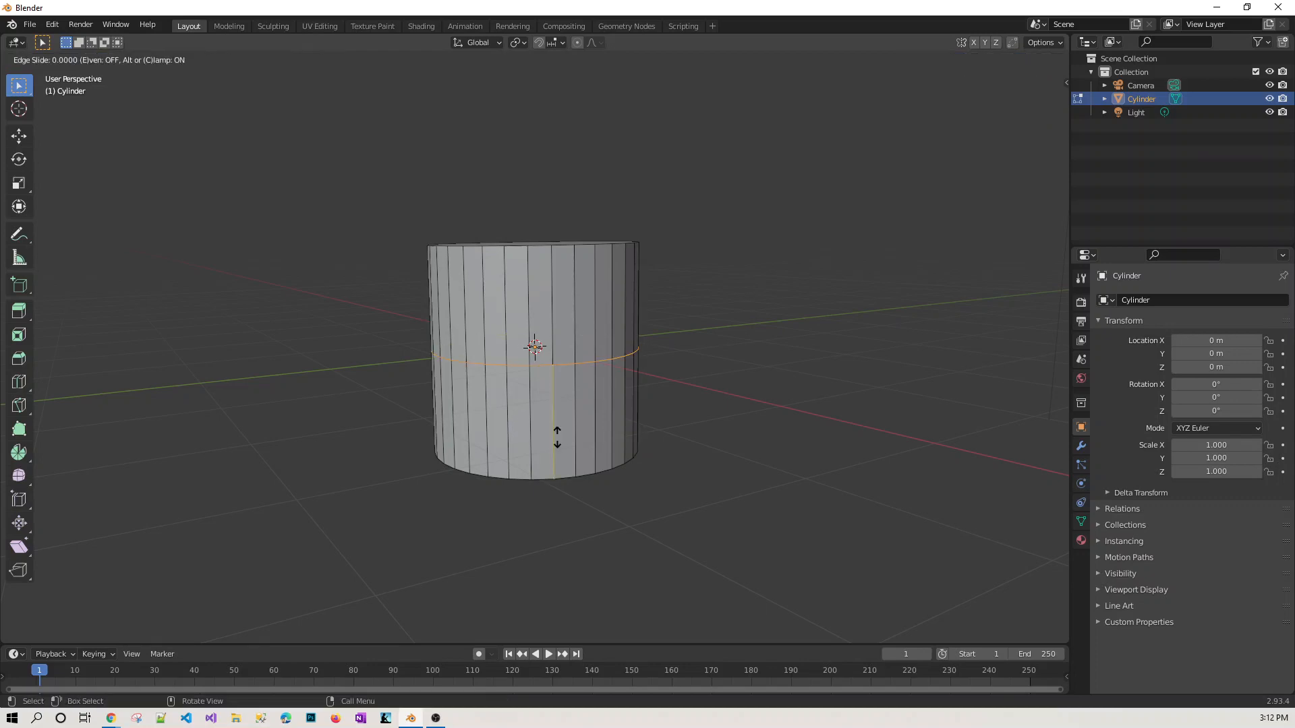
left_click(558, 521)
left_click(692, 522)
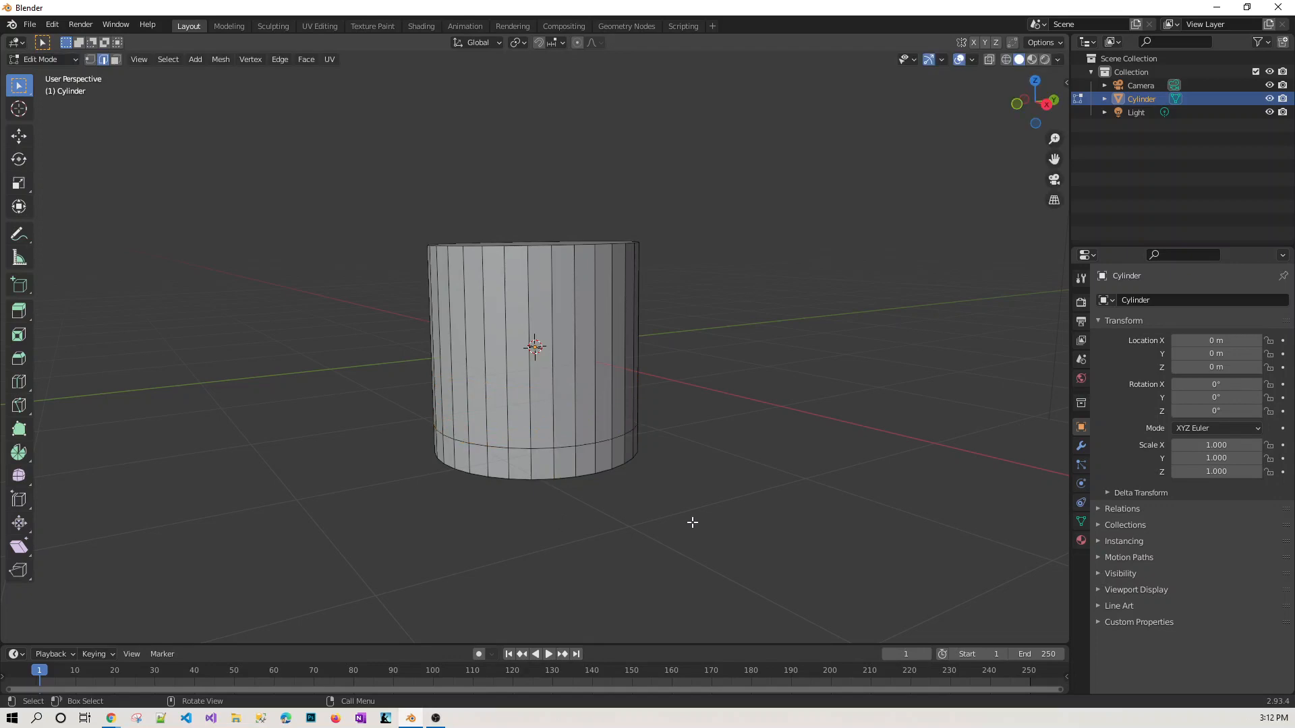
Step: Select the cylinder's bottom rim edge loop and scale it inward so the base tapers below the loop cut
middle_click_drag(691, 522, 690, 500)
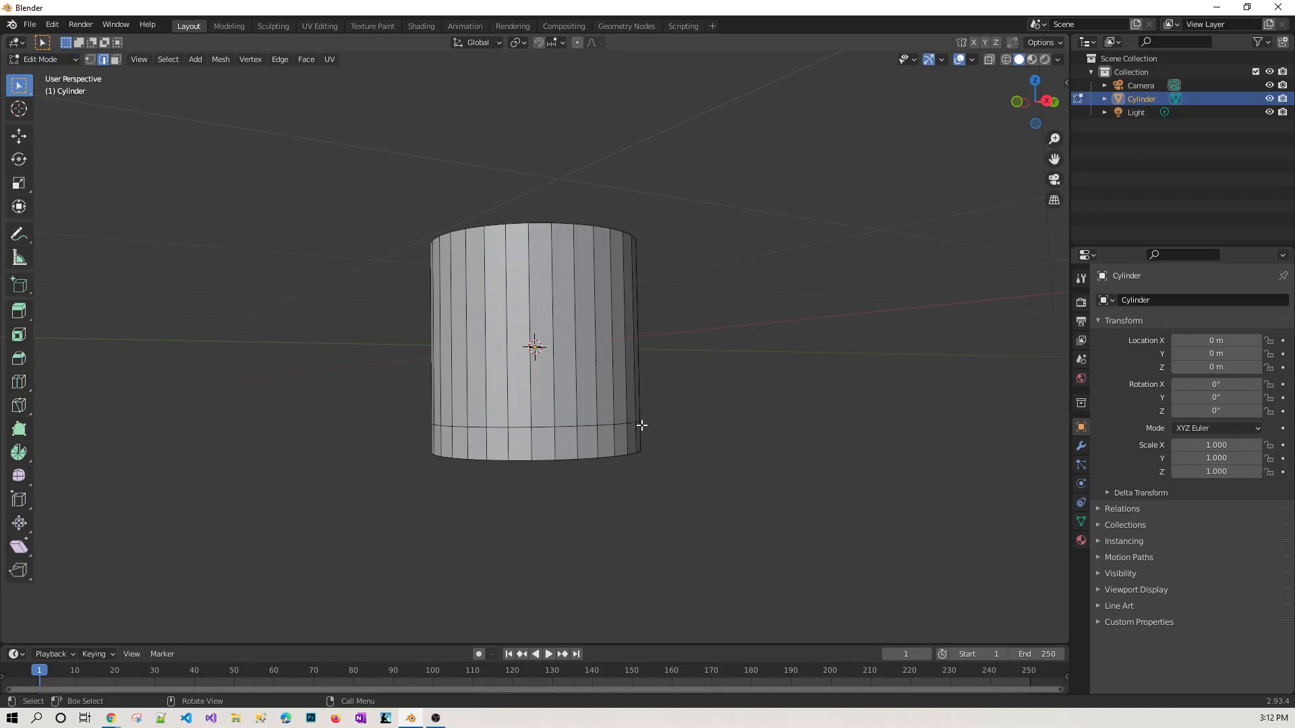
middle_click_drag(732, 462, 723, 434)
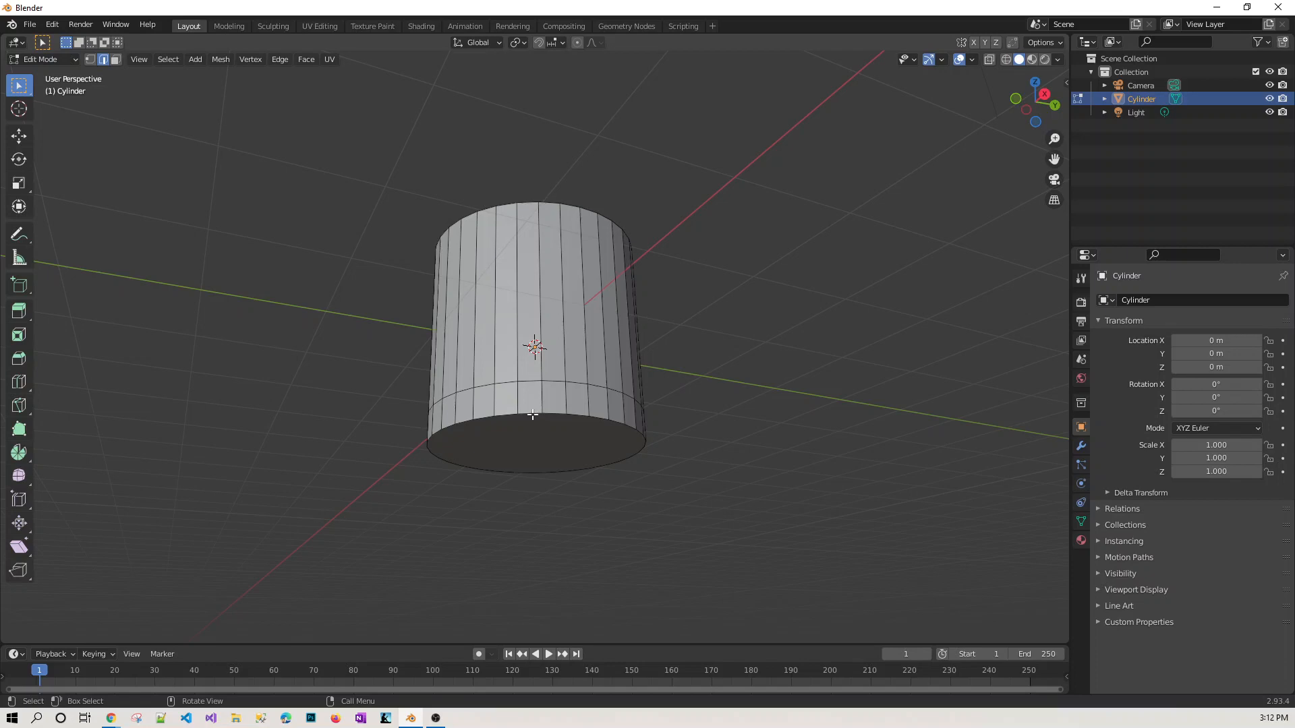
key("alt")
left_click(533, 414, "alt")
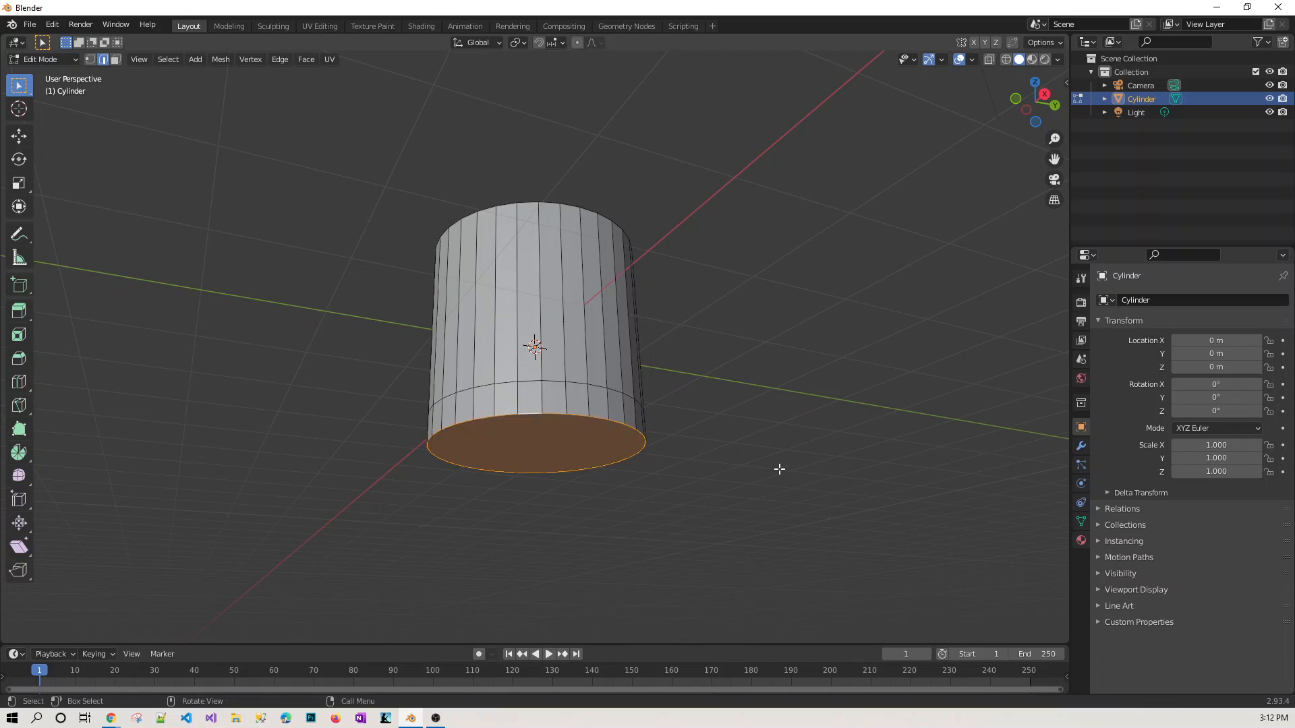
middle_click_drag(798, 477, 809, 498)
key("s")
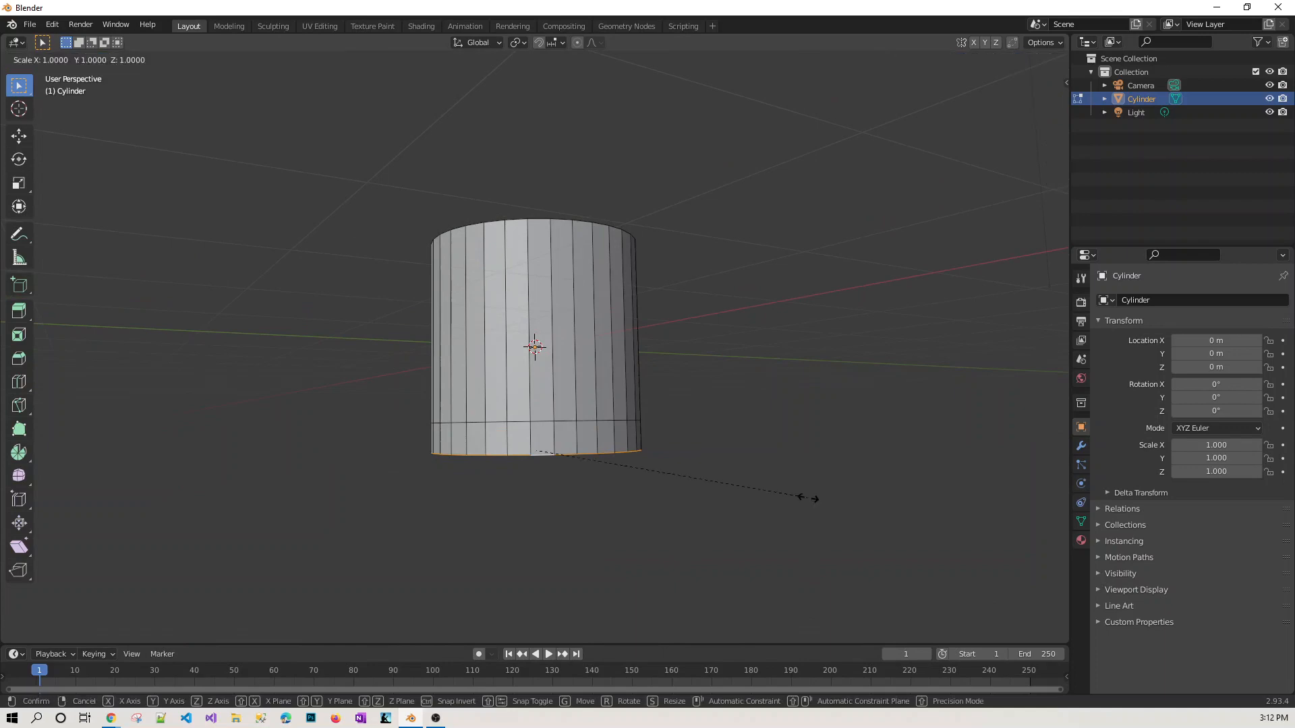
left_click(757, 502)
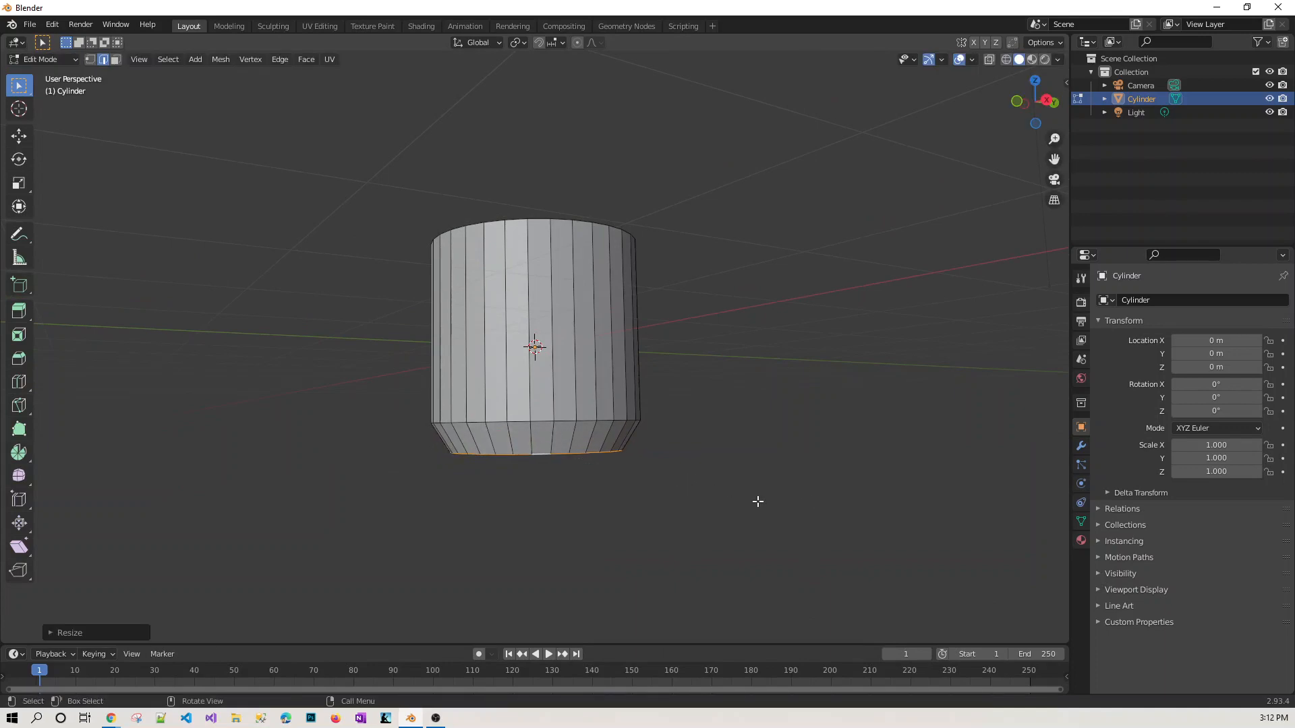
left_click(757, 502)
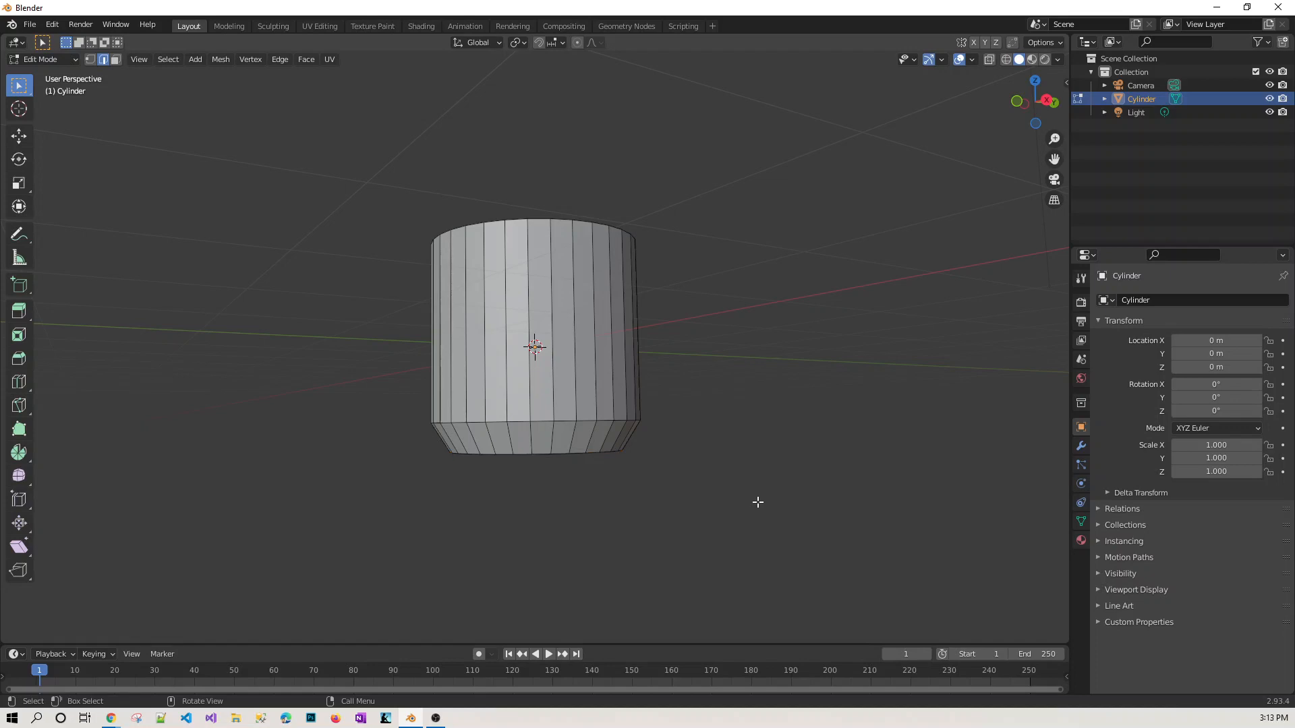
Step: Bevel the bottom rim edge loop with 4 segments and a width of about 0.17 m
left_click(544, 455, "alt")
key("ctrl+b")
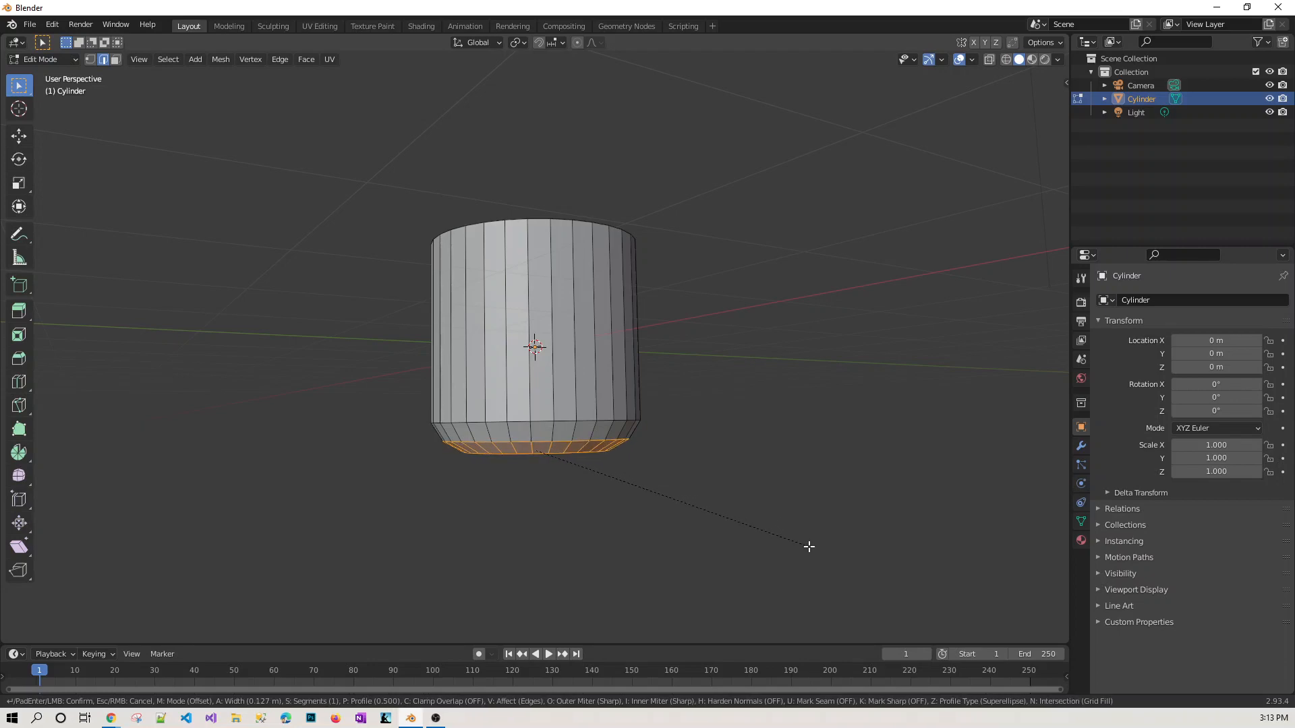
scroll(810, 549, "up", 1)
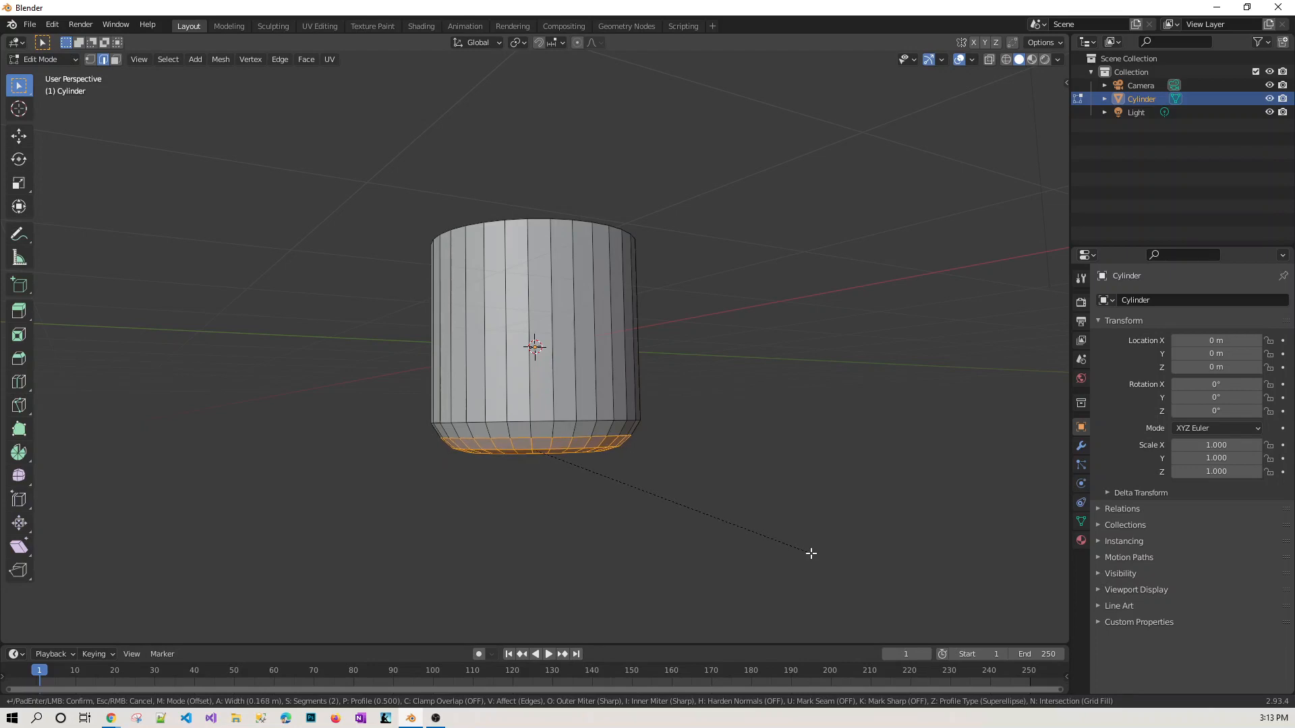
scroll(811, 553, "up", 2)
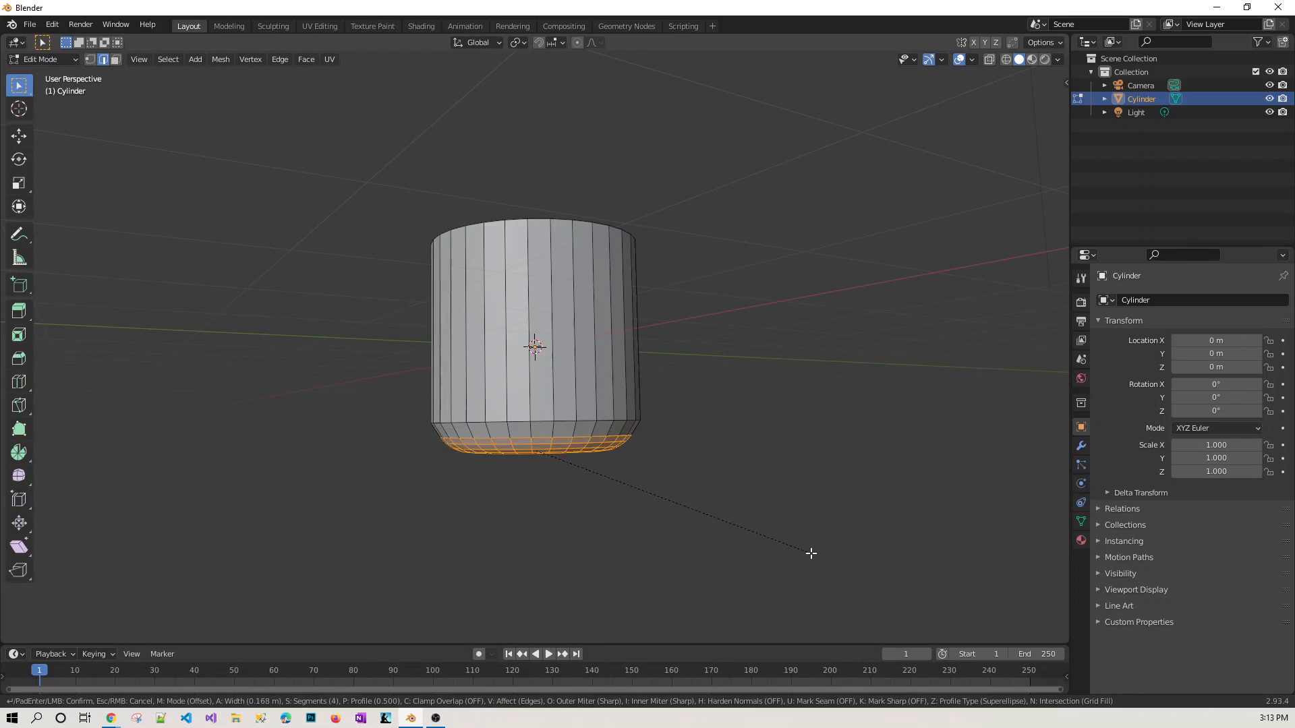
left_click(811, 553)
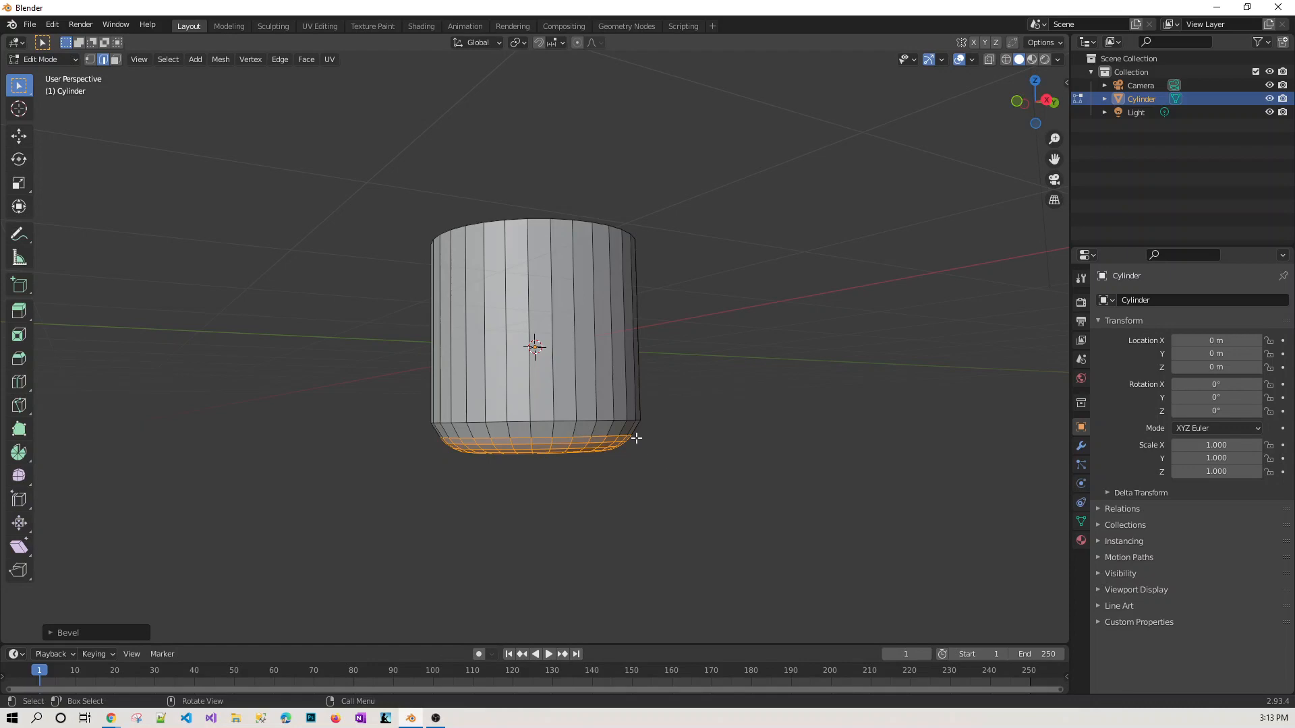
left_click(611, 478)
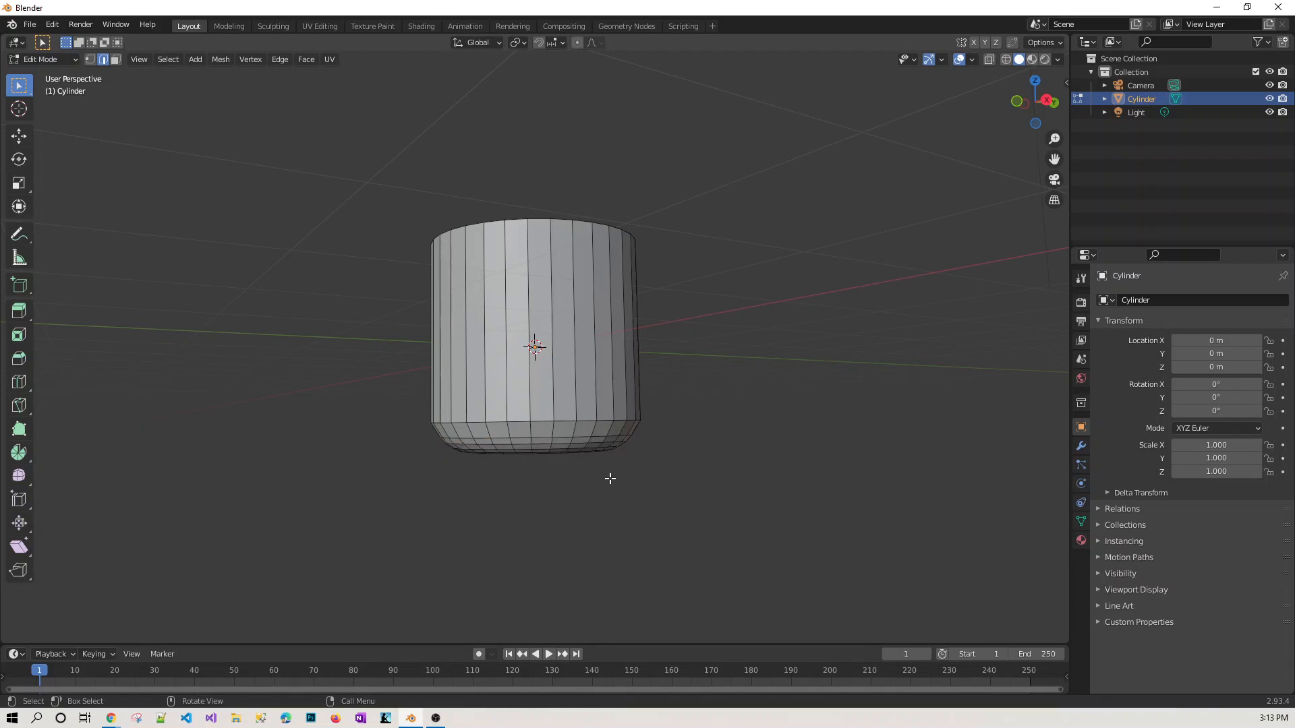
Step: In face selection, inset the cylinder's top face by about 0.09 m to form a thin rim
middle_click_drag(720, 535, 593, 422)
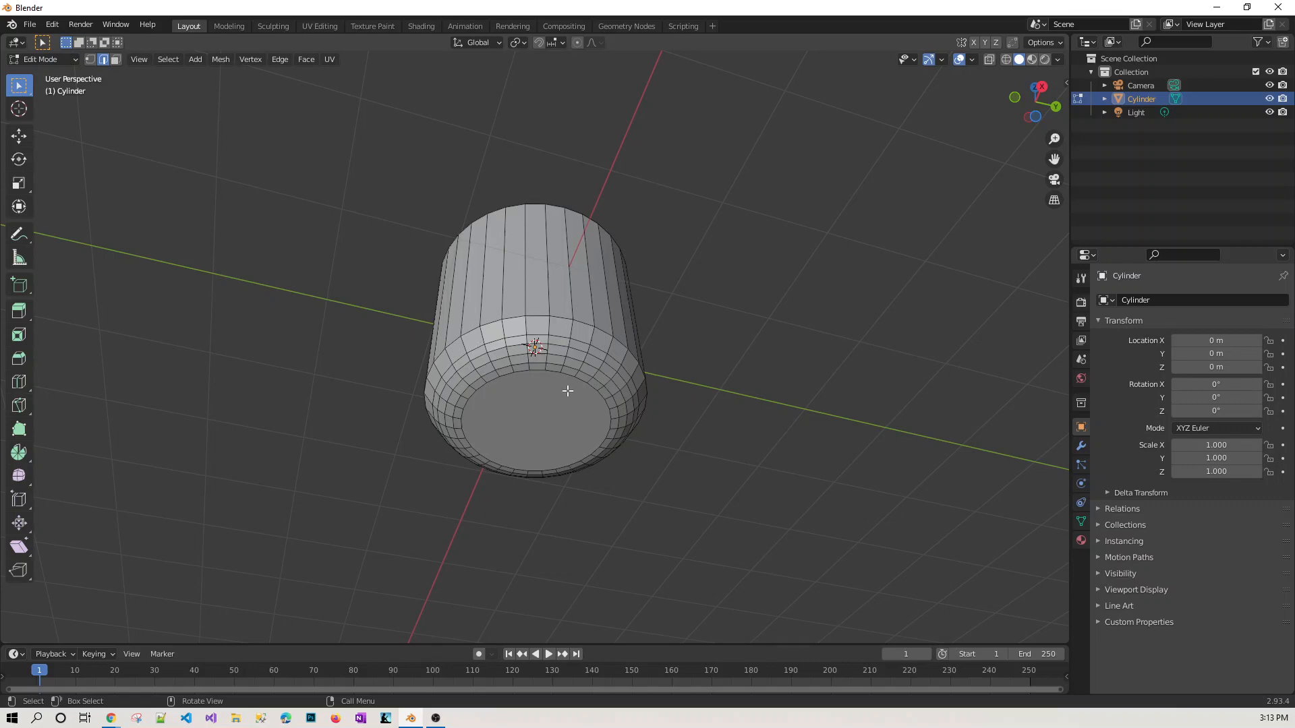
middle_click_drag(667, 522, 688, 543)
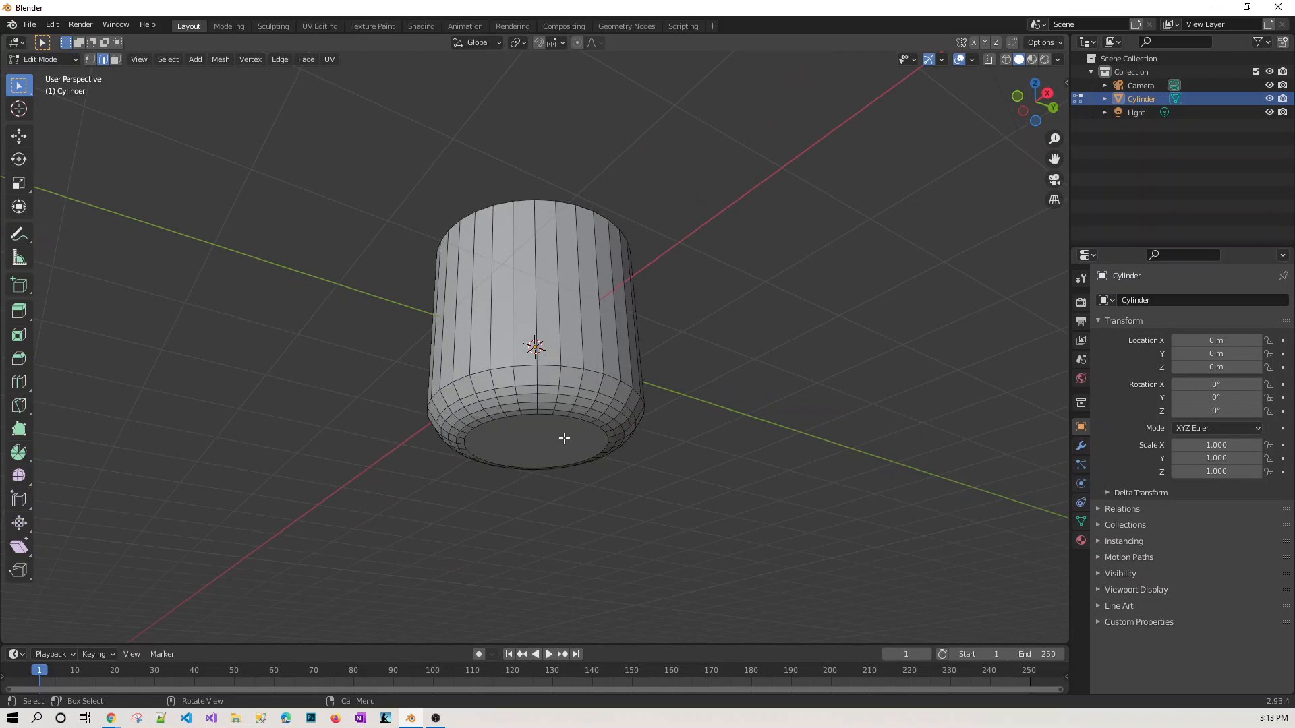
middle_click_drag(704, 449, 730, 547)
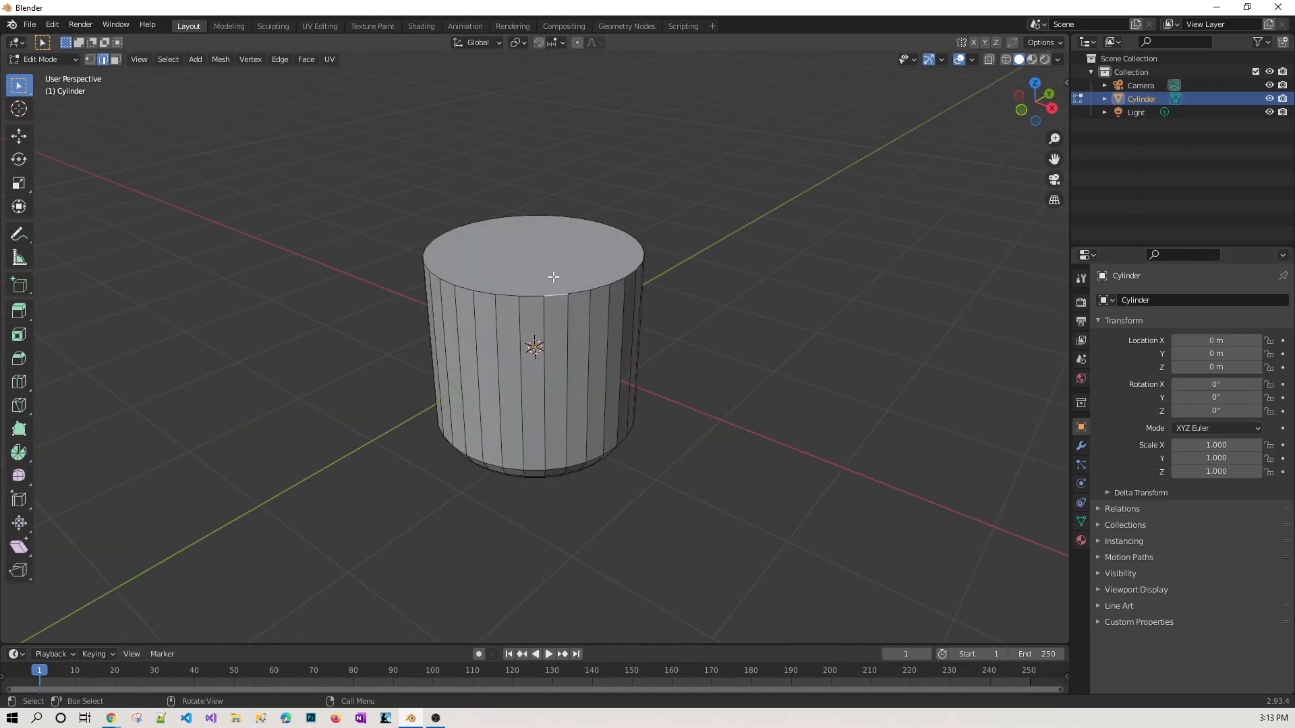
key("3")
left_click(520, 251)
key("i")
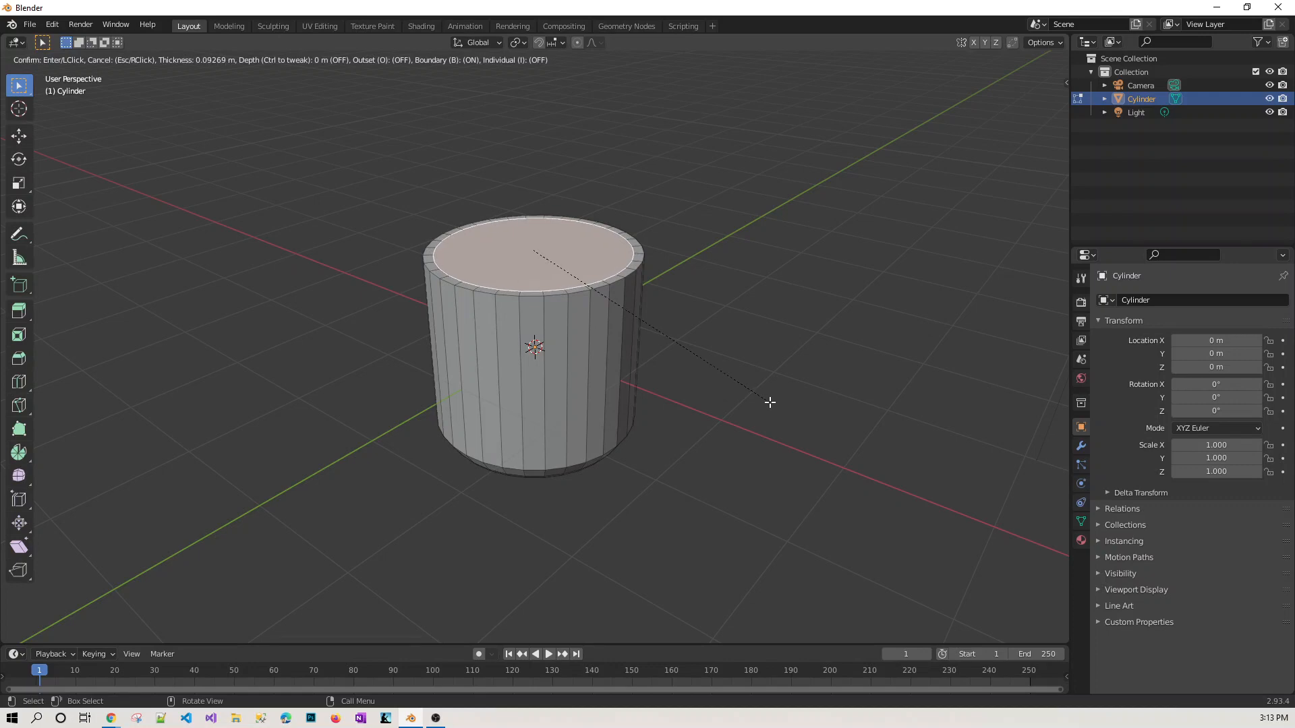
left_click(771, 402)
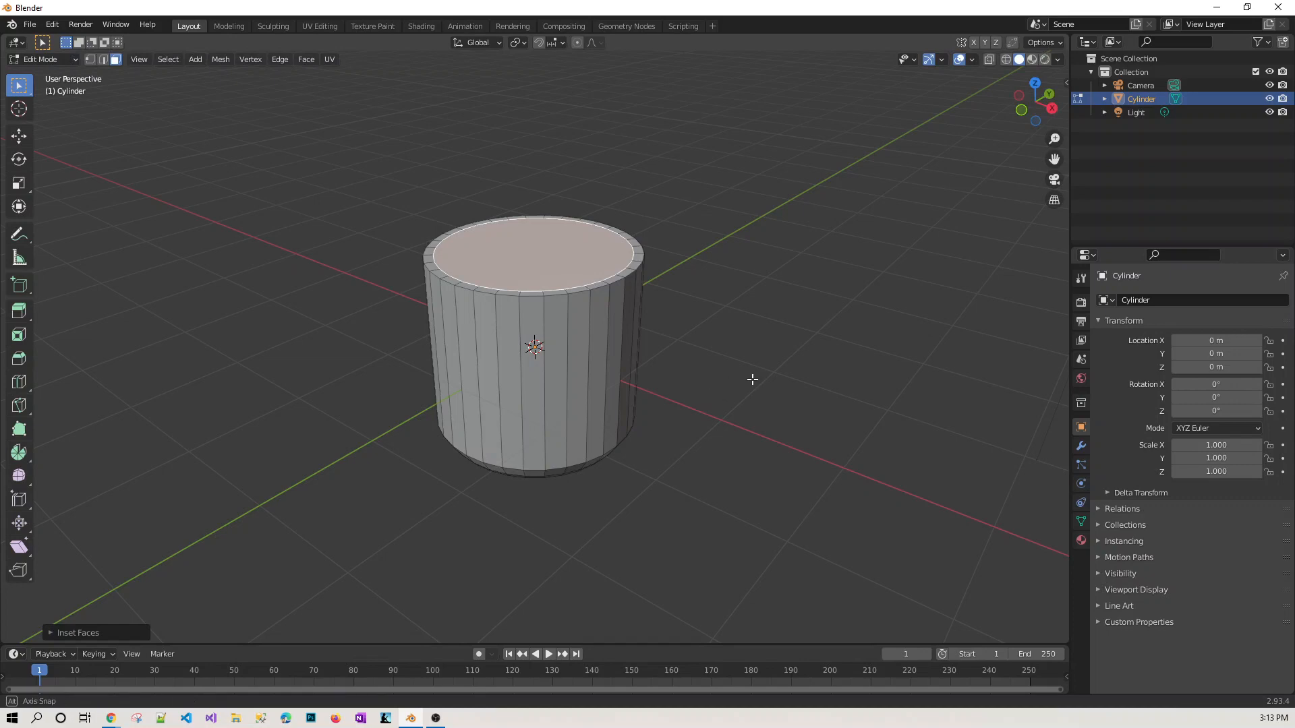
Step: Extrude the inset top face down into the cylinder to hollow out a cup shape above the tapered base
middle_click_drag(752, 379, 747, 408)
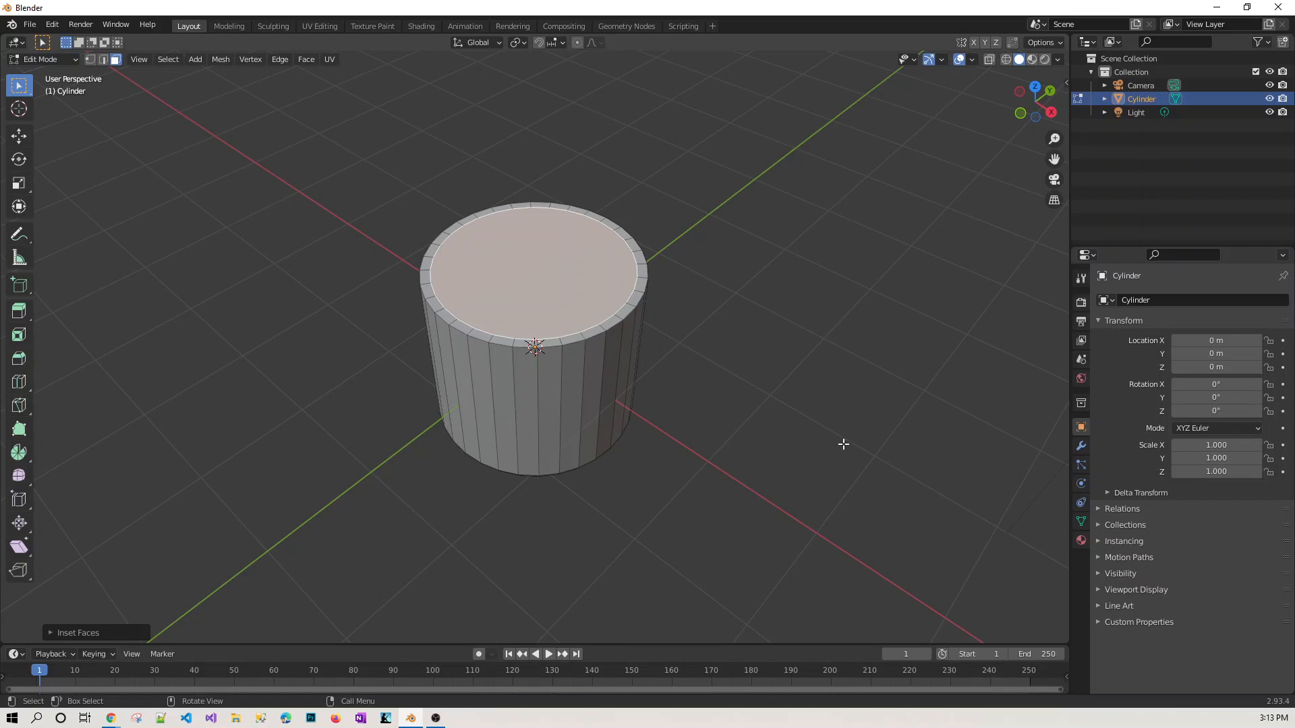
key("e")
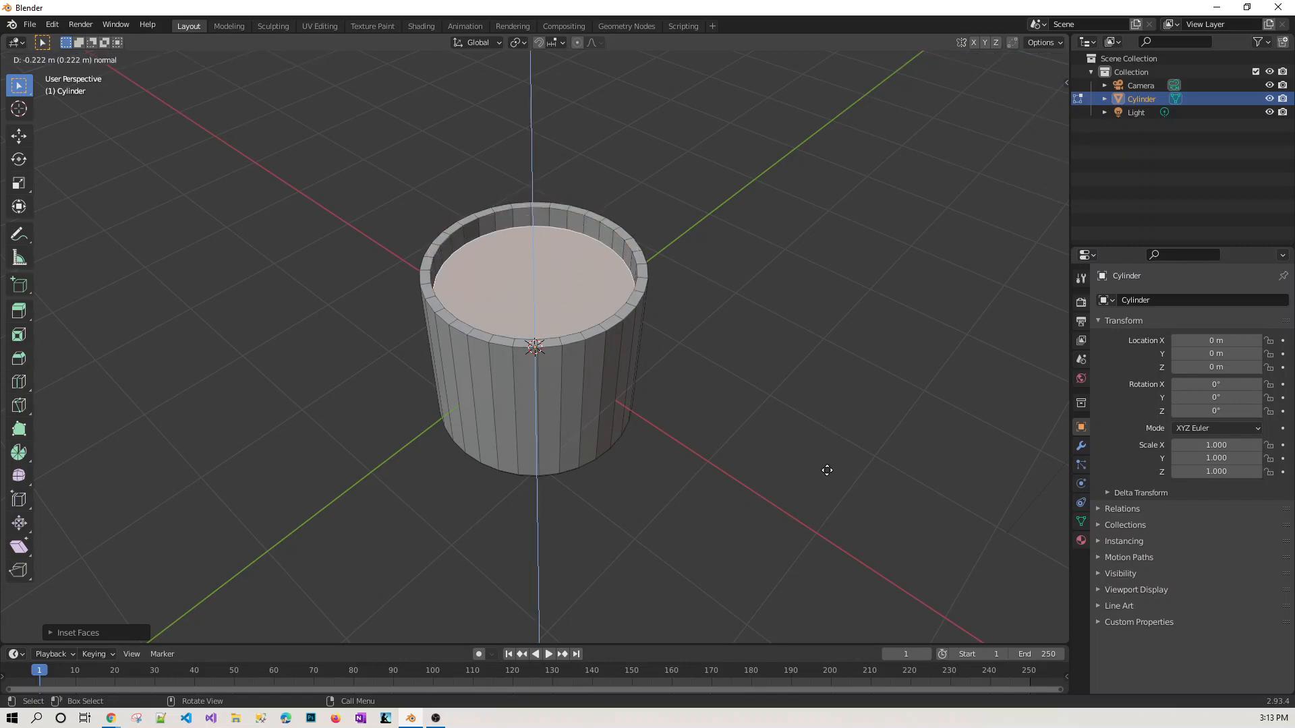
left_click(859, 553)
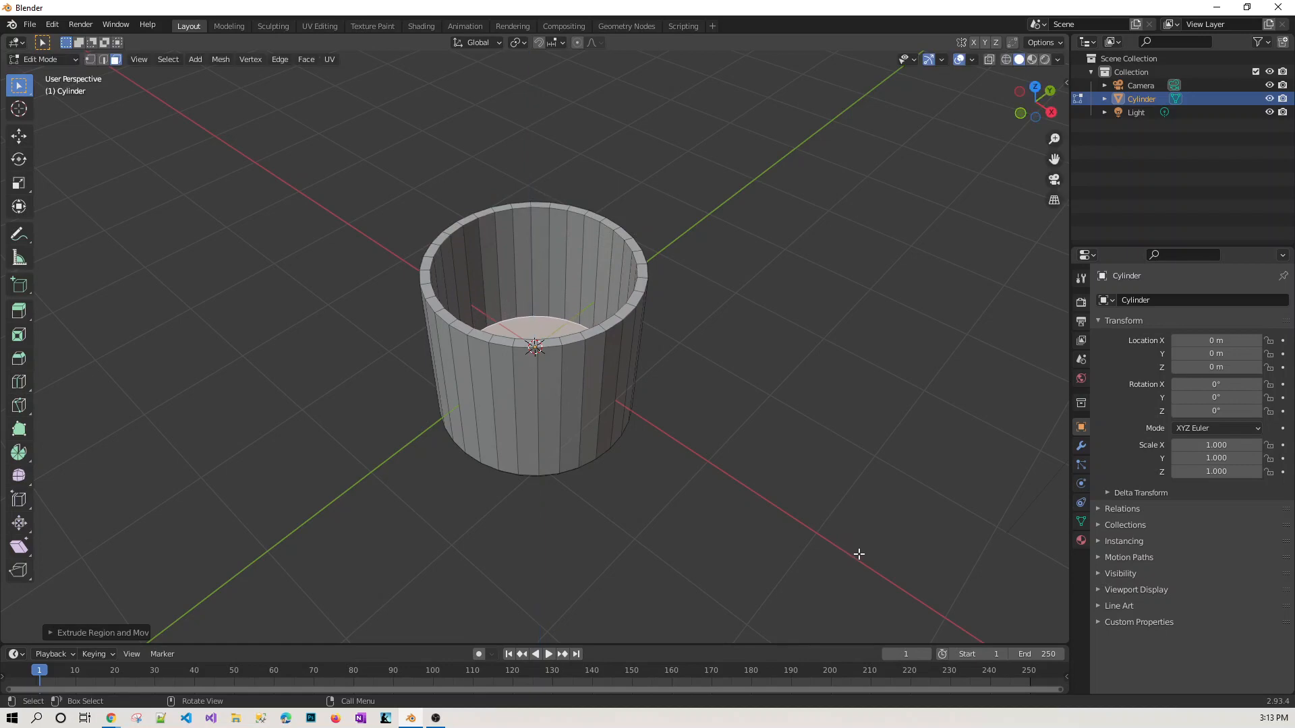
Step: Display the cup in wireframe shading from the front orthographic view
left_click(1007, 60)
middle_click_drag(855, 384, 847, 349)
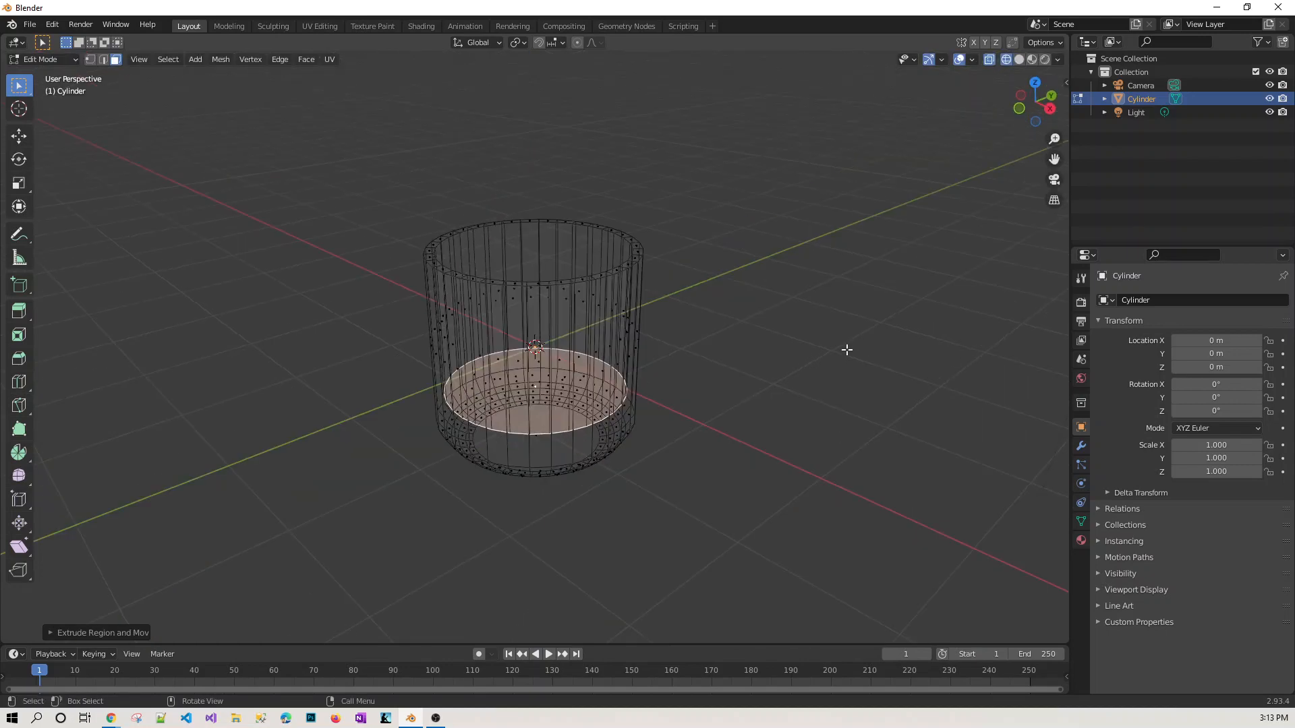
key("KP_1")
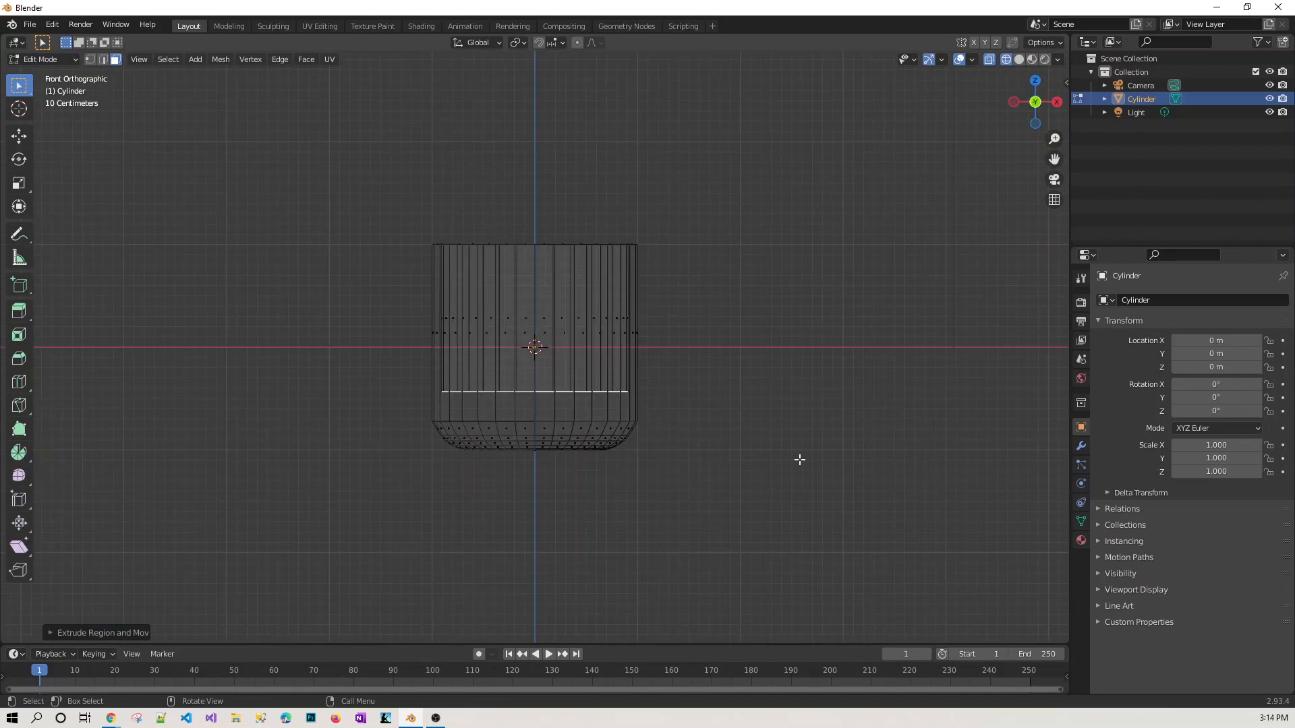
Step: Try extruding the cavity floor slightly further down twice, and undo these extrusions along with the hollowing and the top inset
key("e")
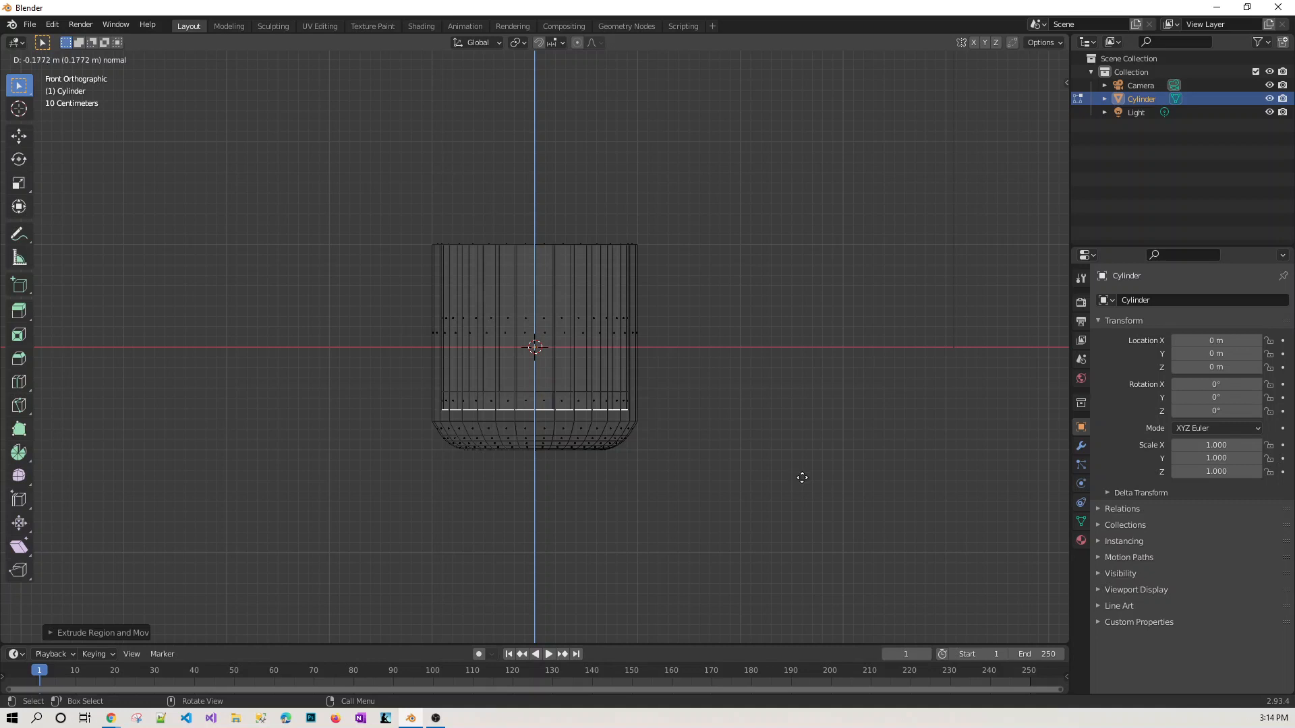
left_click(802, 478)
key("ctrl+z")
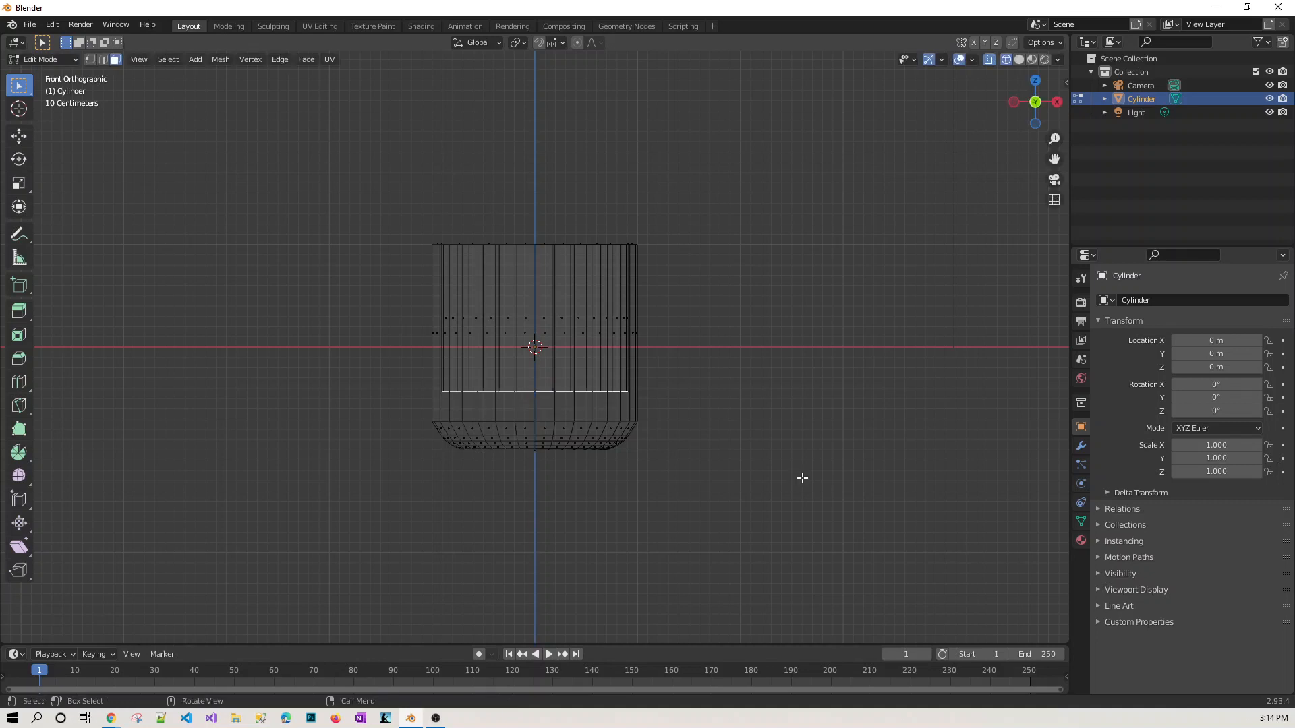
key("e")
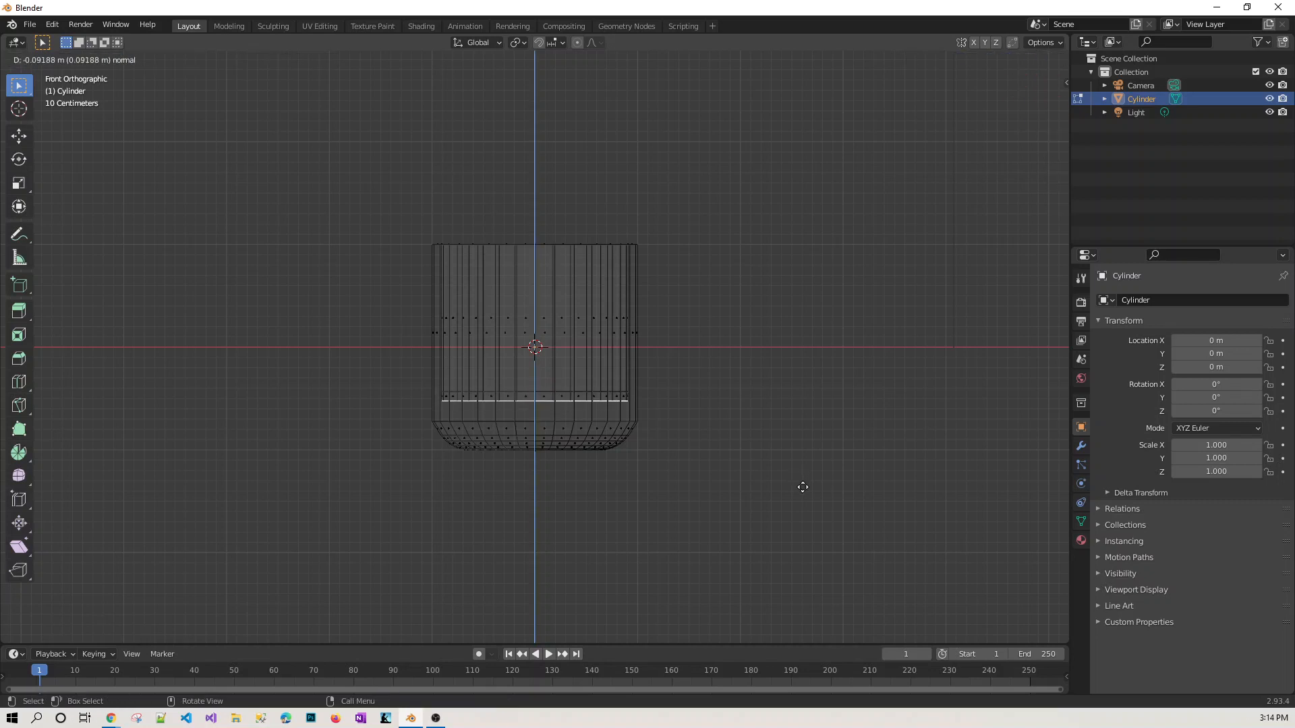
left_click(801, 482)
key("ctrl+z")
key("ctrl+z")
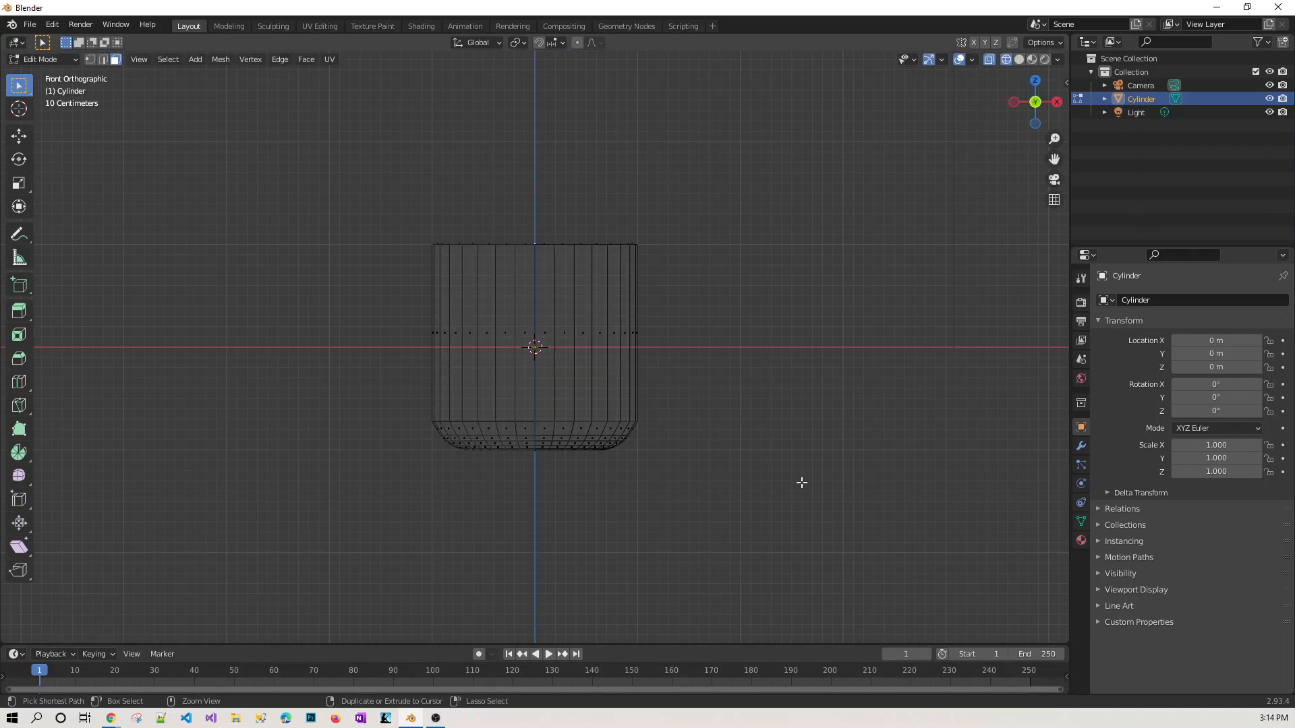
Step: From the front view, extrude the inset top face about 1.72 m down into the cylinder to hollow the cup
middle_click_drag(805, 427, 803, 446)
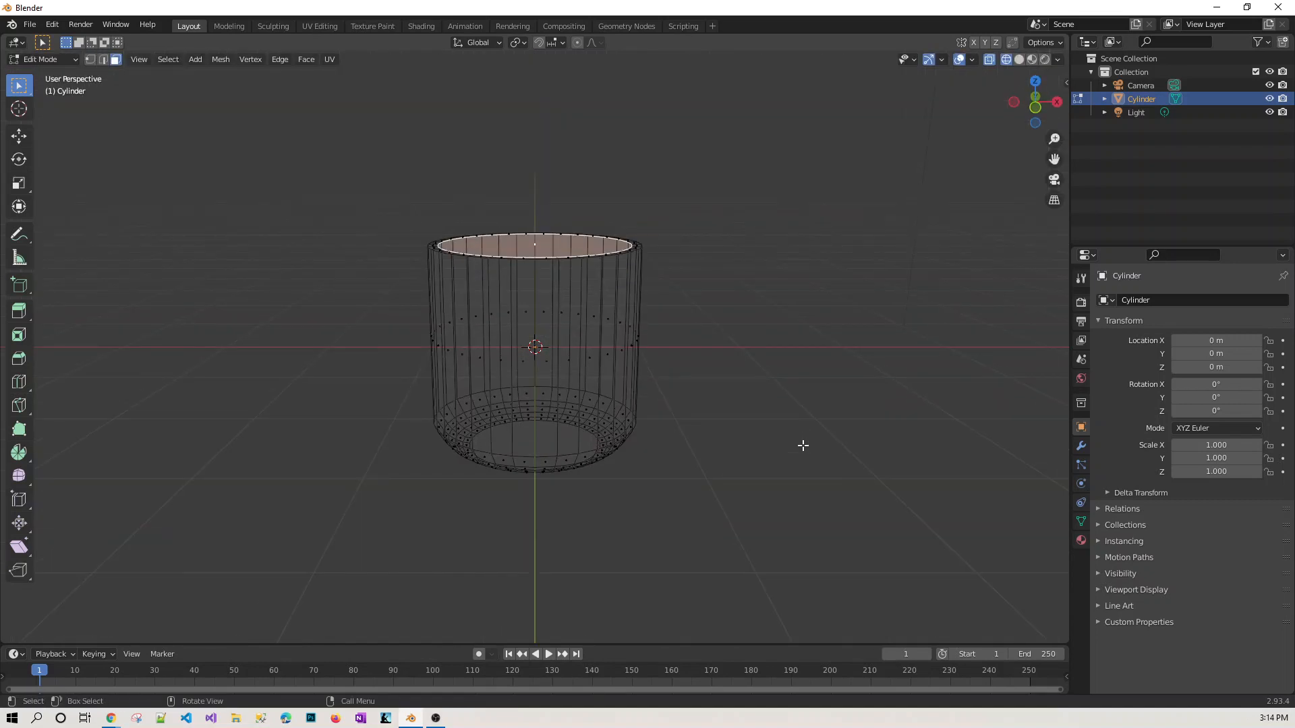
key("KP_1")
key("e")
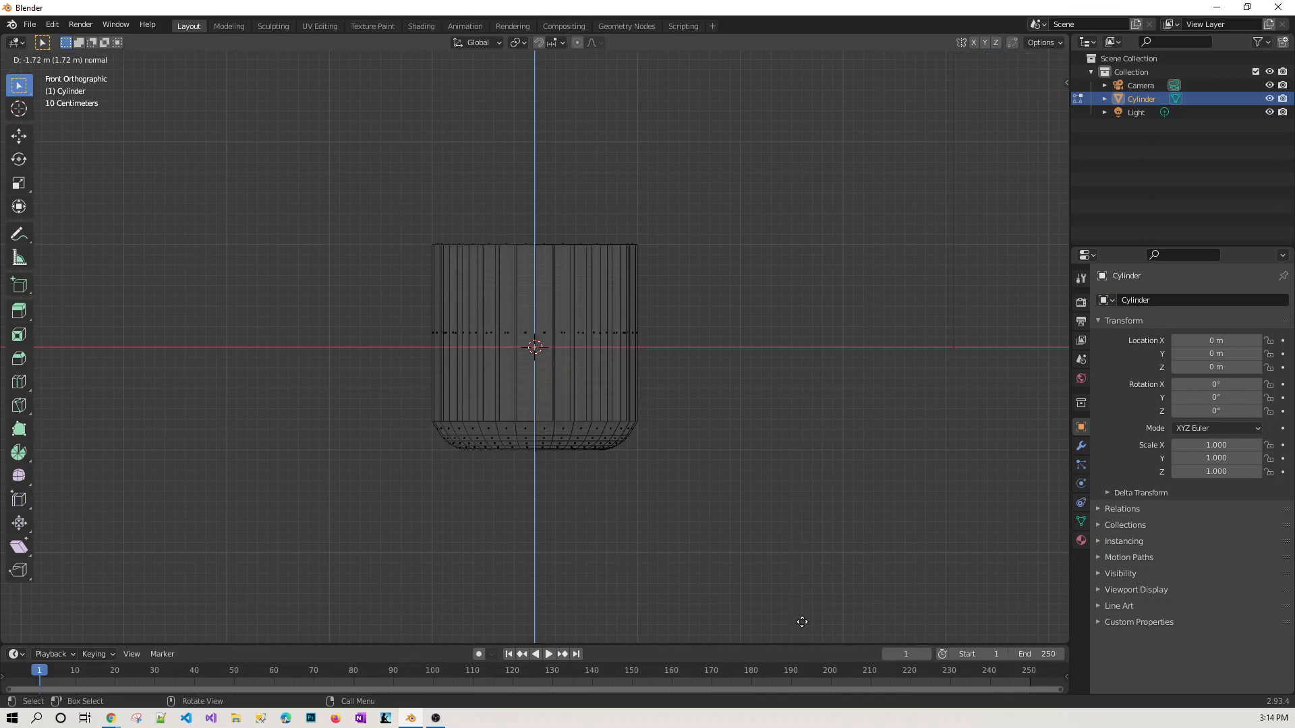
left_click(802, 622)
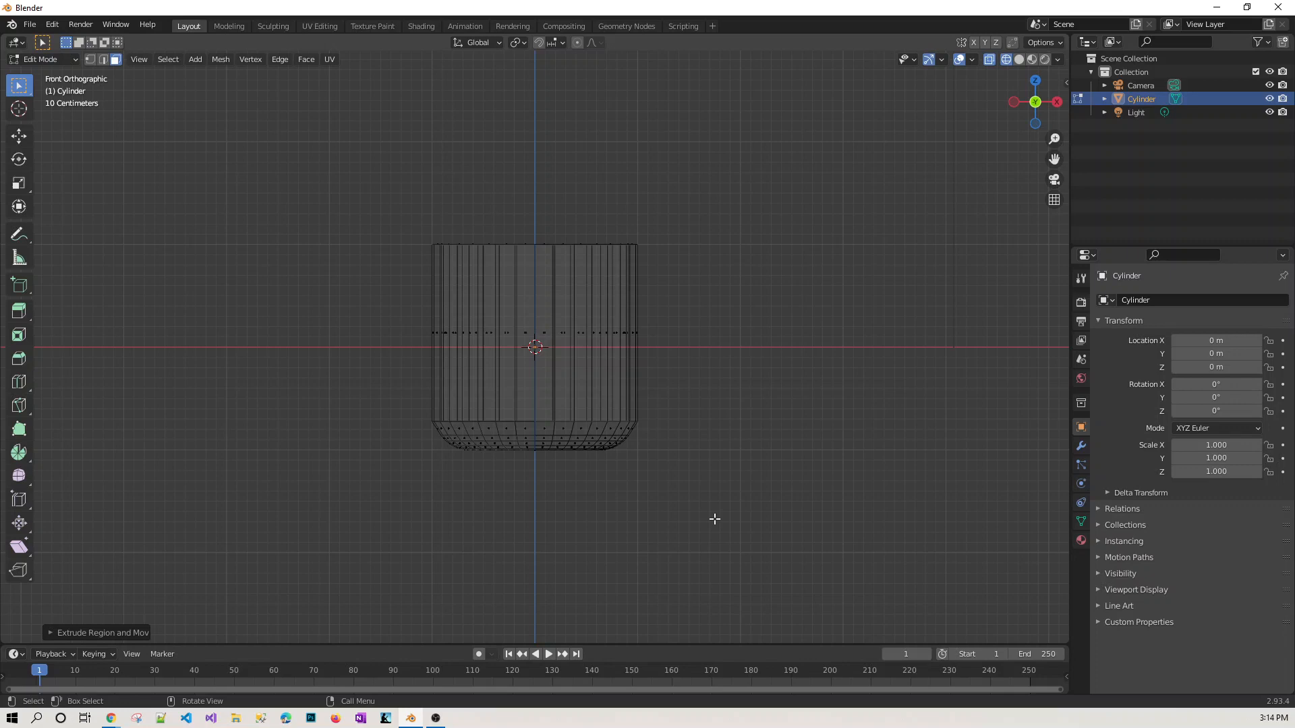
Step: Return to solid shading, inspect the hollowed cup inside and out, and clear the selection
left_click(1019, 60)
middle_click_drag(779, 296, 679, 356)
middle_click_drag(801, 381, 706, 367)
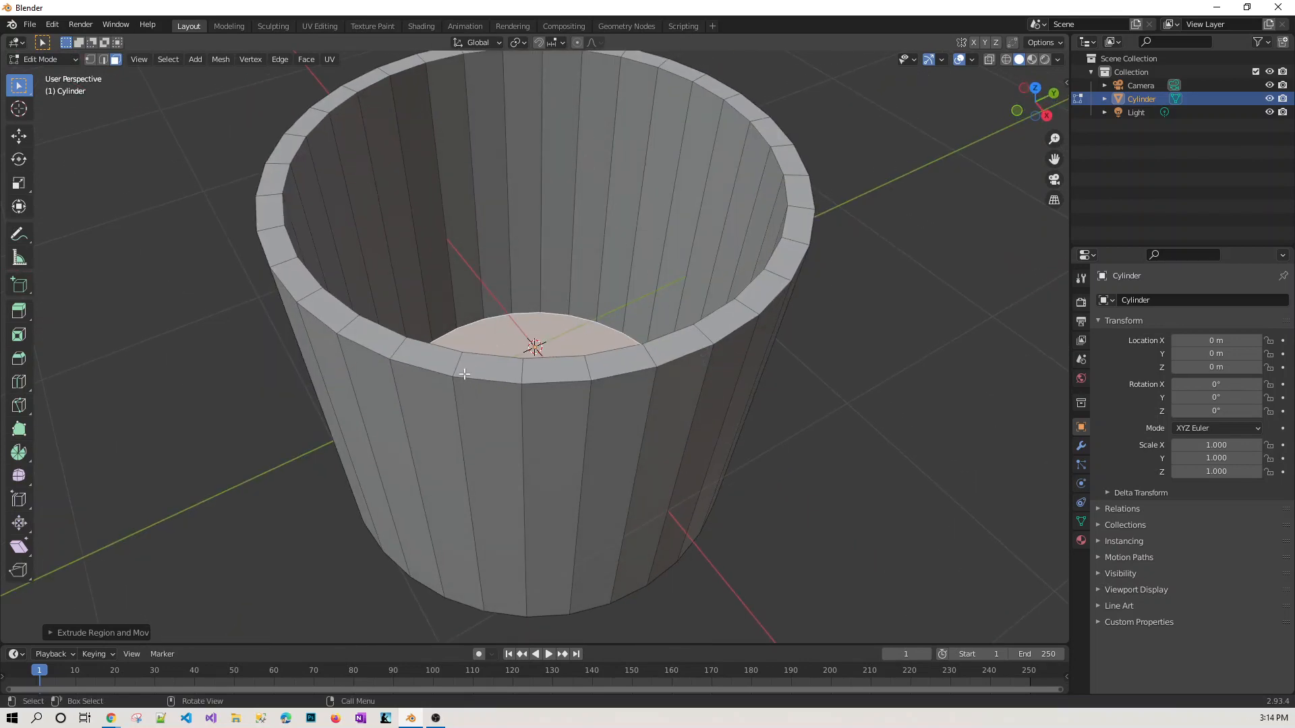
middle_click_drag(861, 437, 704, 403)
scroll(763, 405, "down", 5)
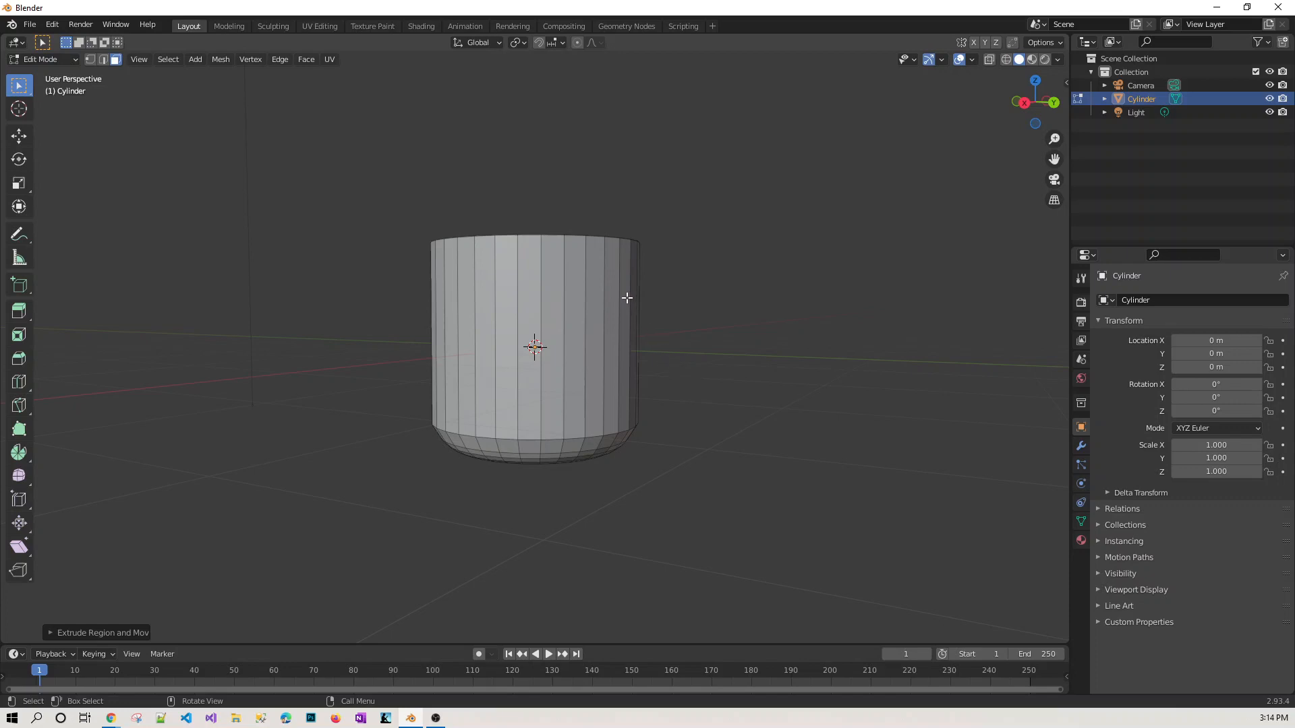
left_click(724, 410)
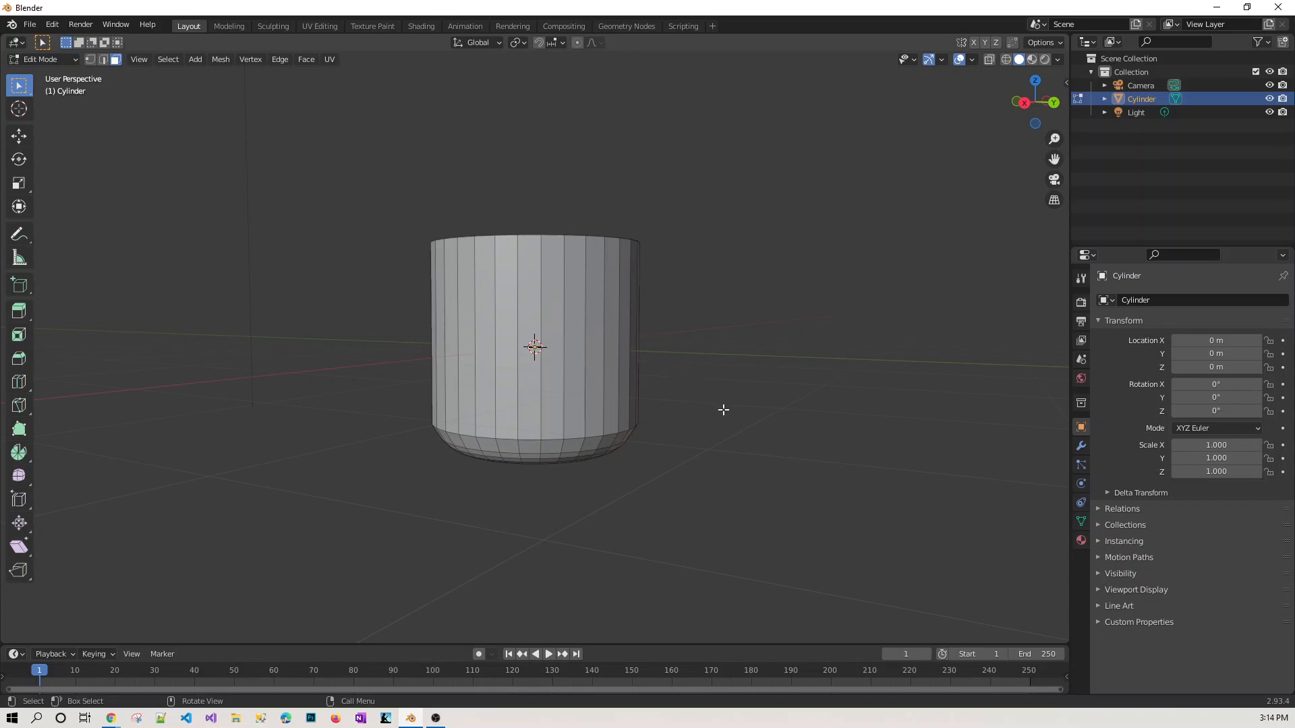
Step: Add two closely spaced horizontal loop cuts around the outer wall just below the rim
key("ctrl+r")
left_click(579, 330)
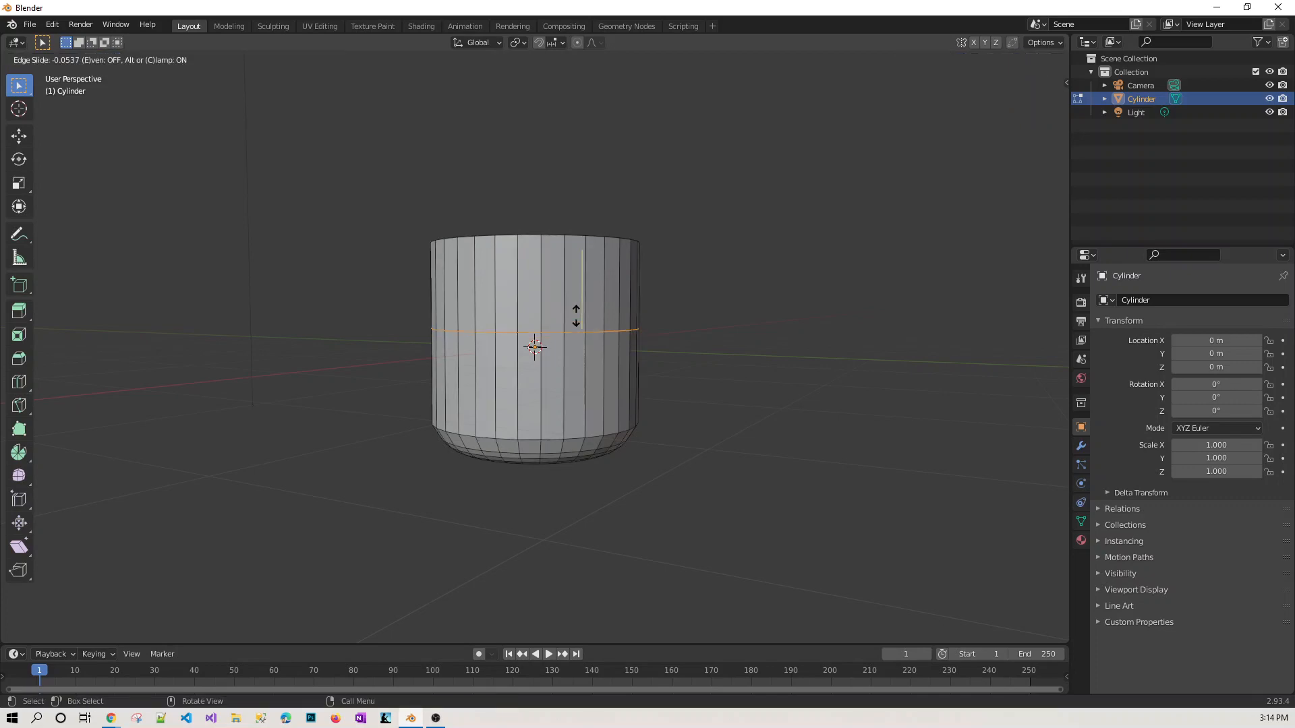
left_click(584, 267)
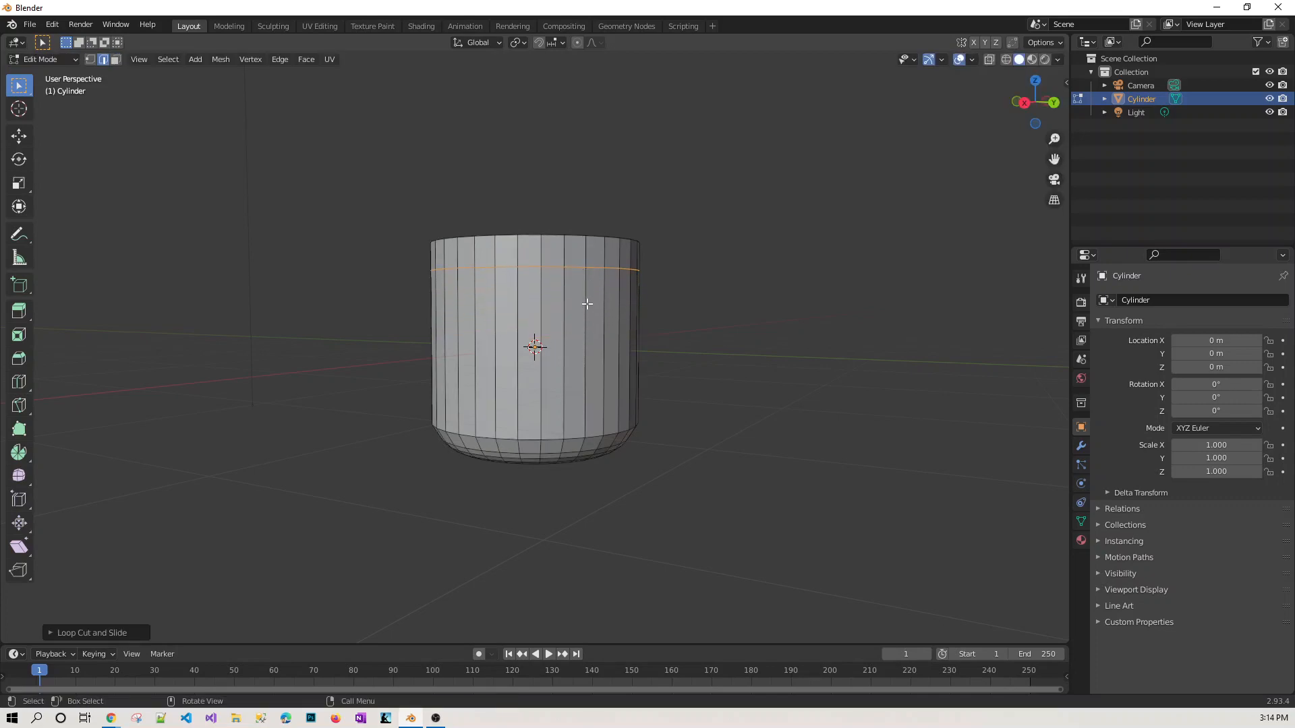
key("ctrl+r")
left_click(586, 303)
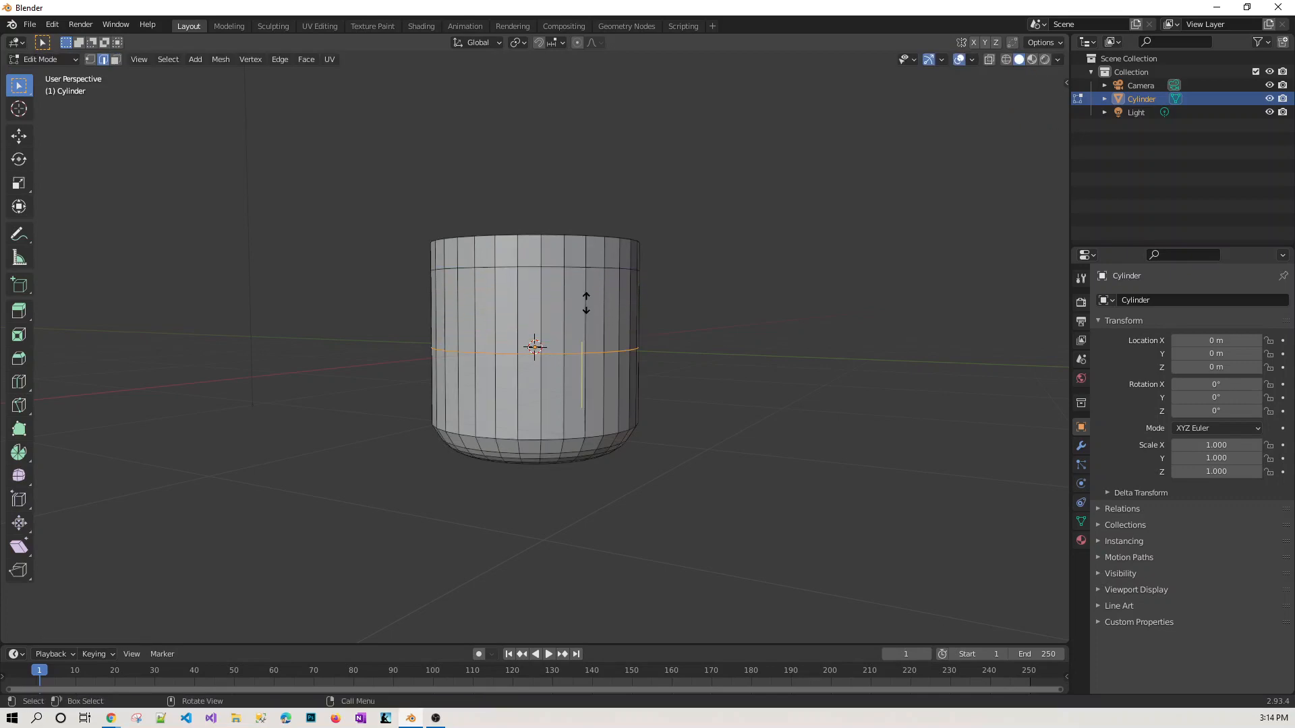
left_click(599, 235)
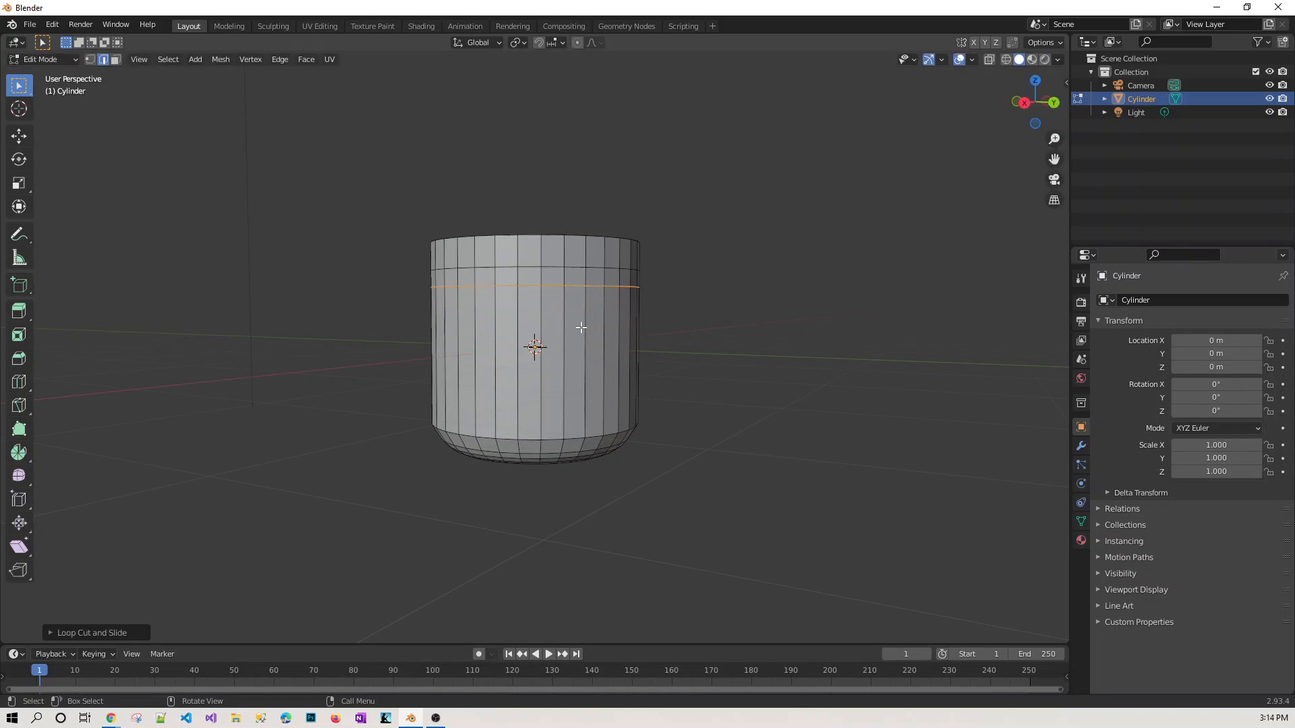
Step: Add two closely spaced horizontal loop cuts around the outer wall just above the rounded base, and deselect everything
key("ctrl+r")
left_click(554, 356)
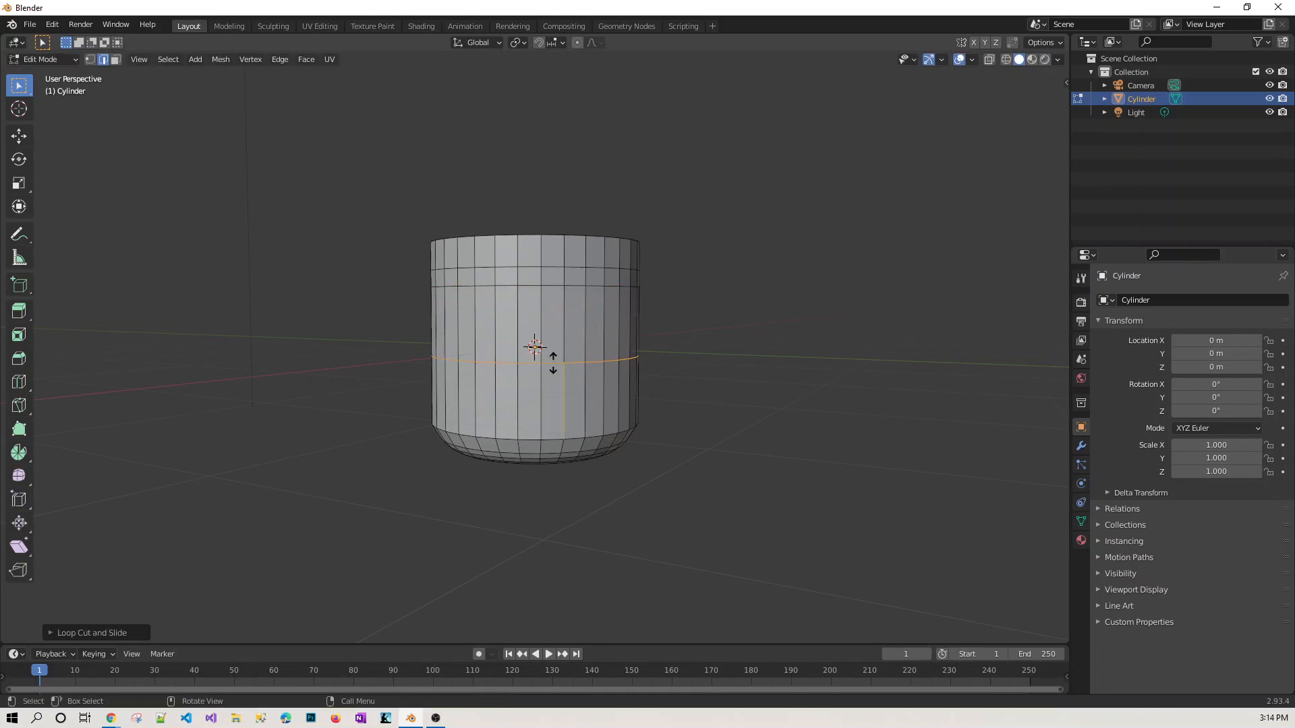
left_click(564, 389)
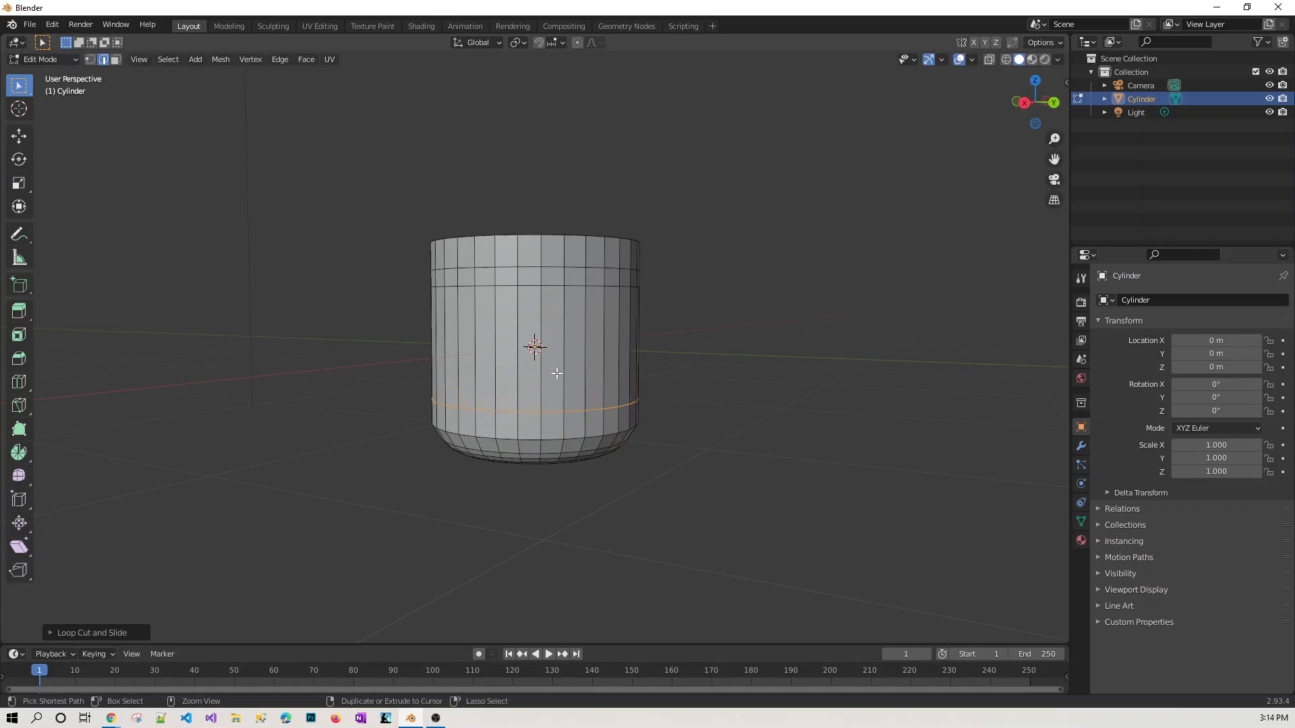
key("ctrl+r")
left_click(557, 370)
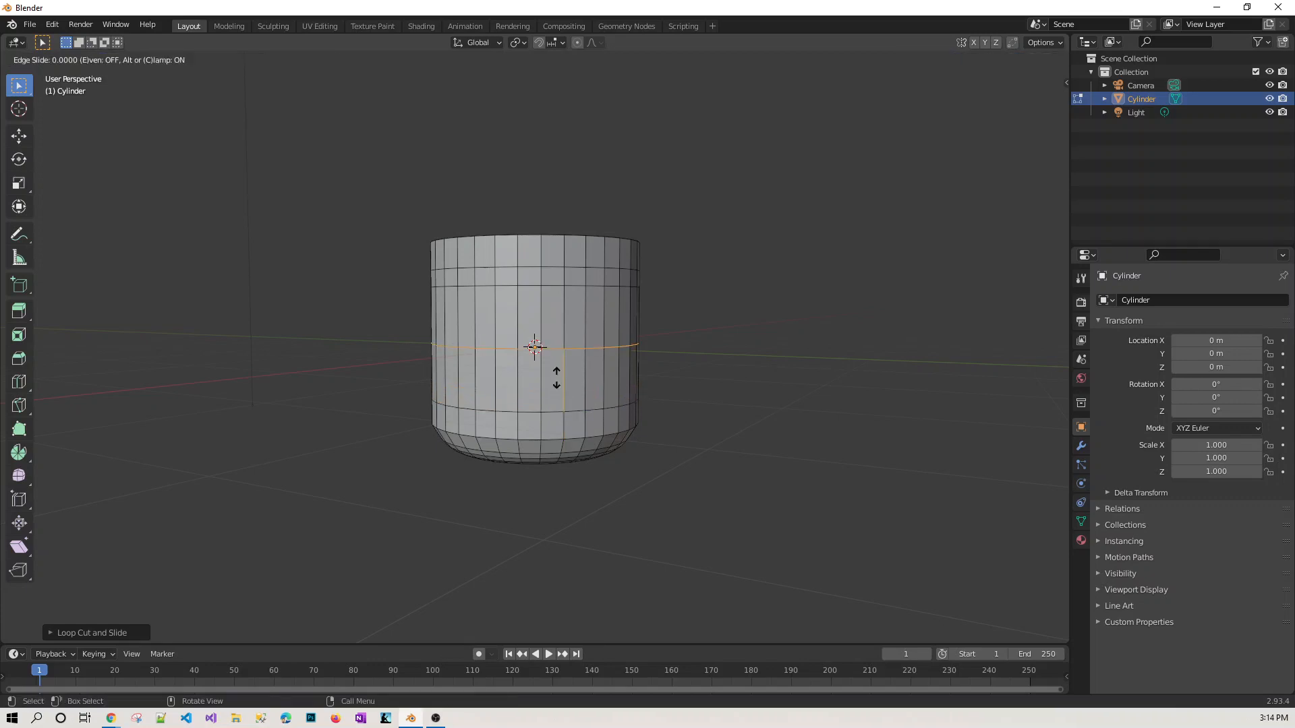
left_click(561, 417)
left_click(742, 428)
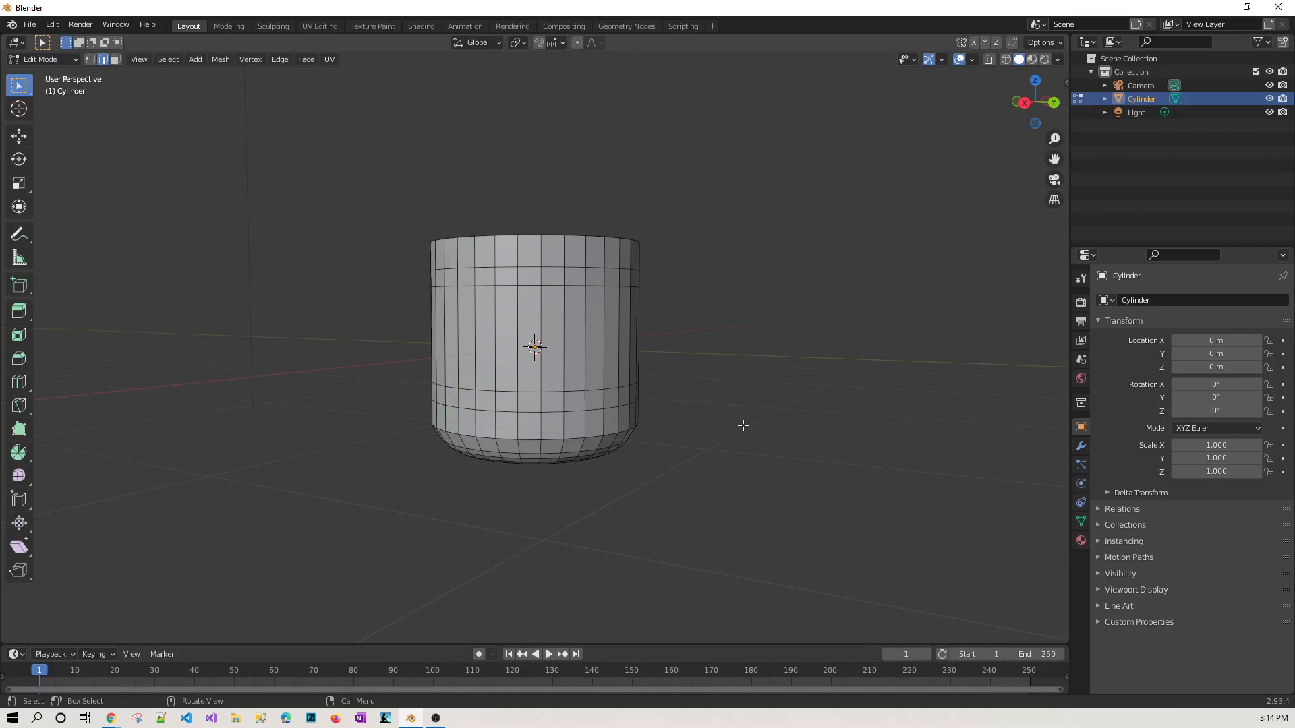
Step: In face selection, select one face of the upper narrow band on the cup's +X side and return to front view
middle_click_drag(812, 411, 555, 259)
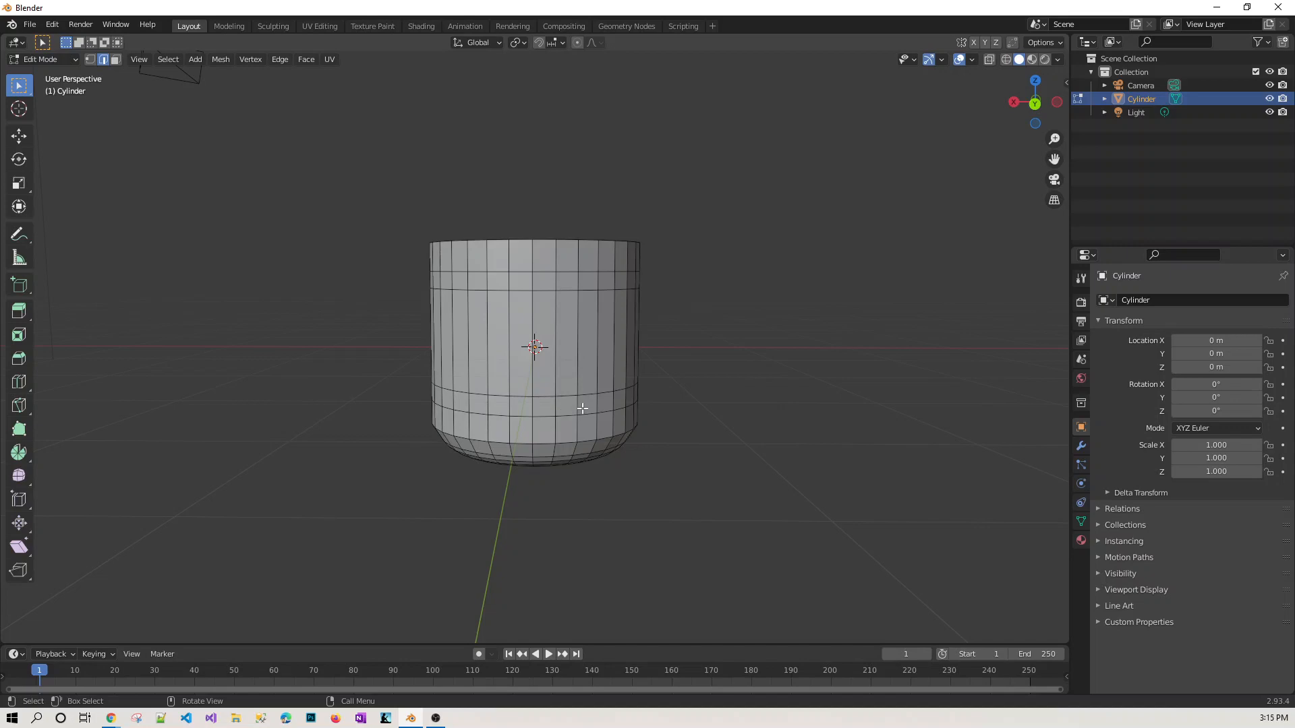
key("3")
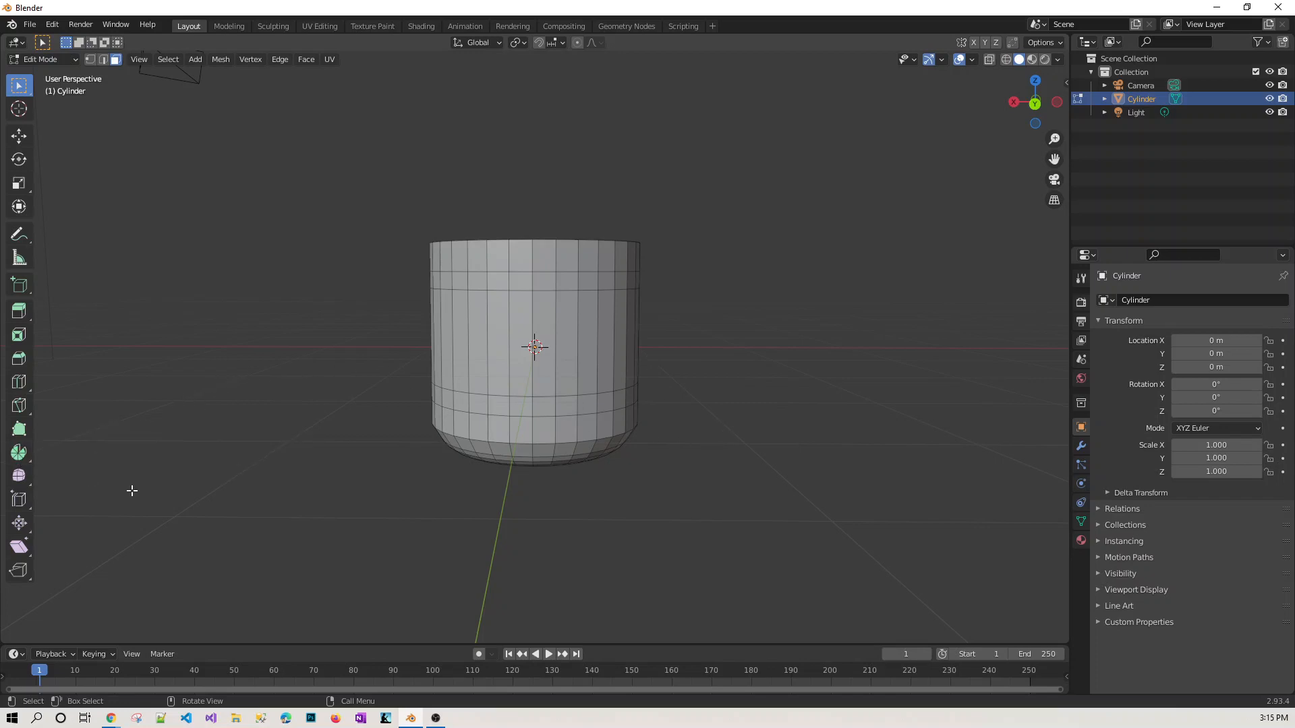
left_click(544, 284)
key("KP_1")
middle_click_drag(848, 445, 613, 452)
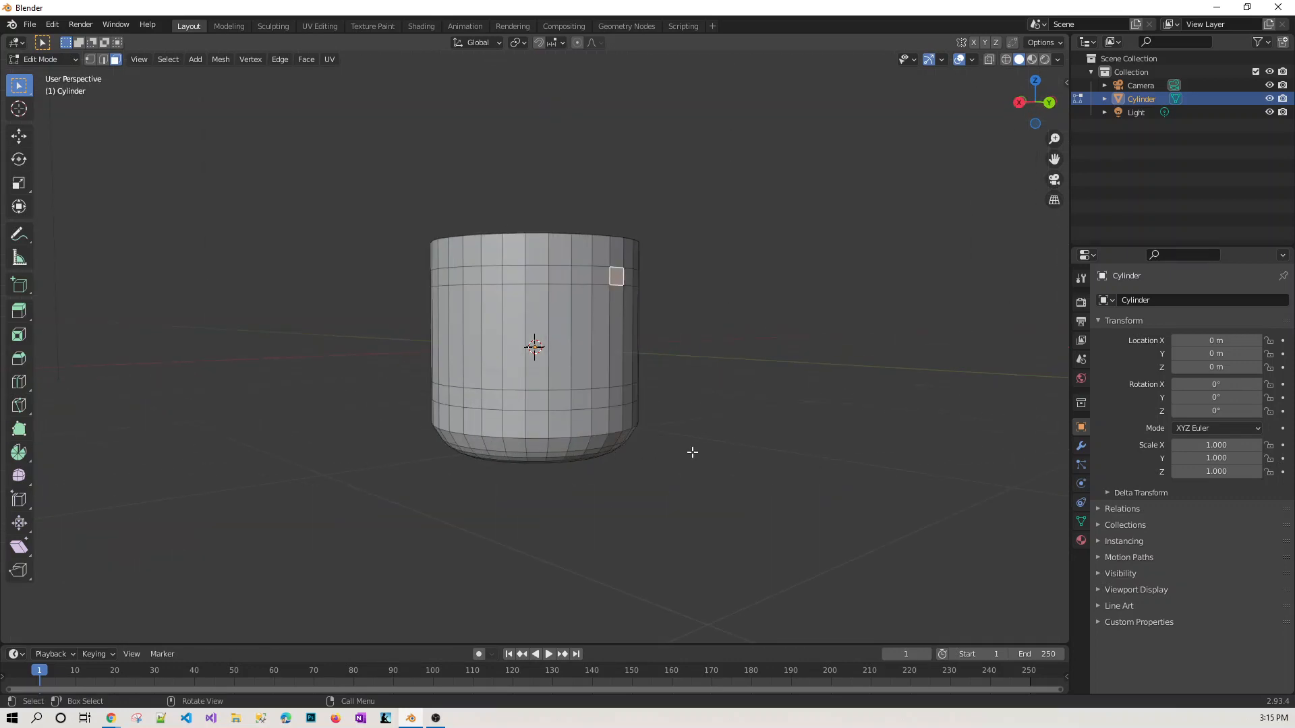
key("KP_1")
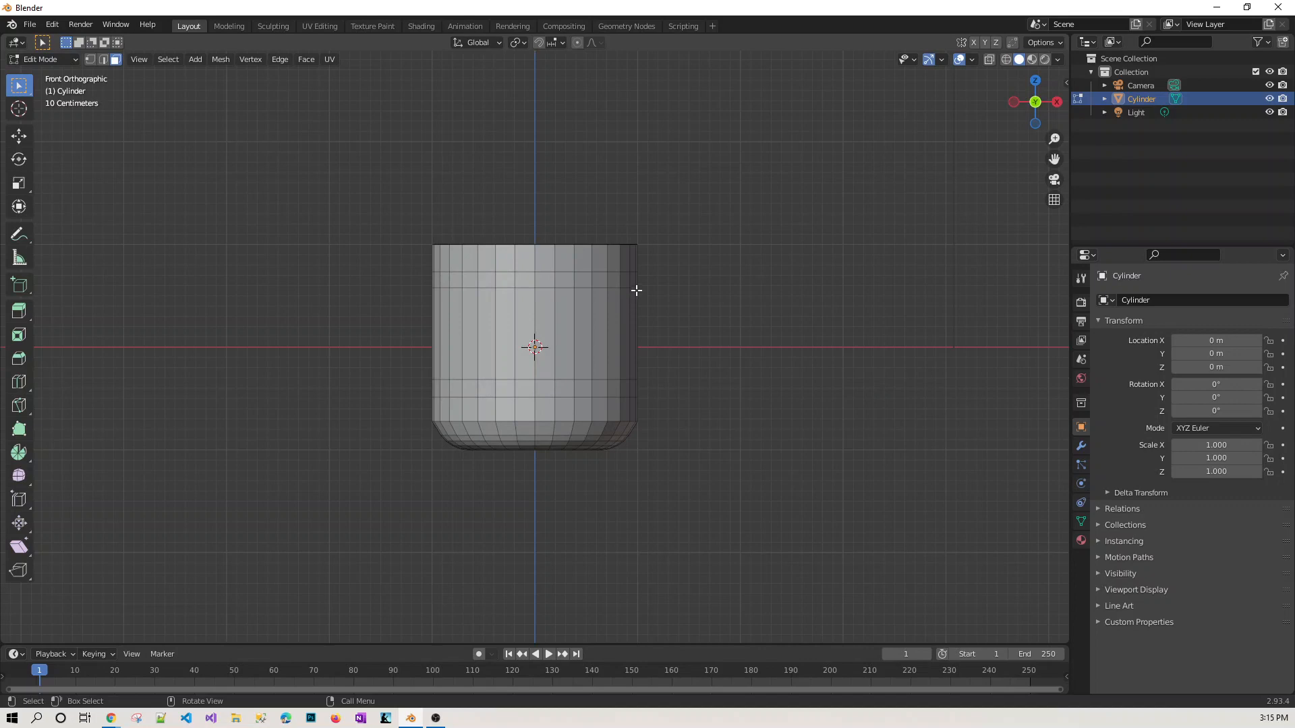
Step: Place the 3D cursor on the cup's +X side wall, midway between the upper and lower narrow bands
left_click(18, 109)
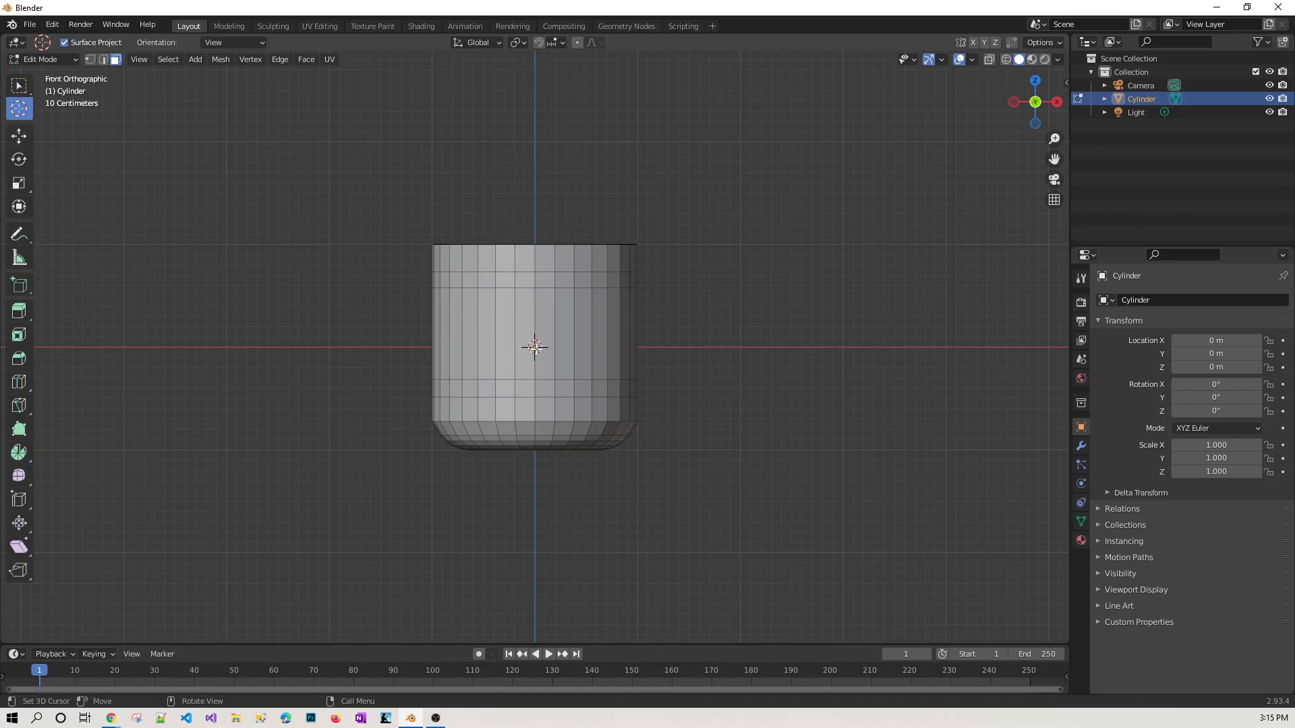
left_click(638, 334)
left_click(636, 280)
left_click(19, 85)
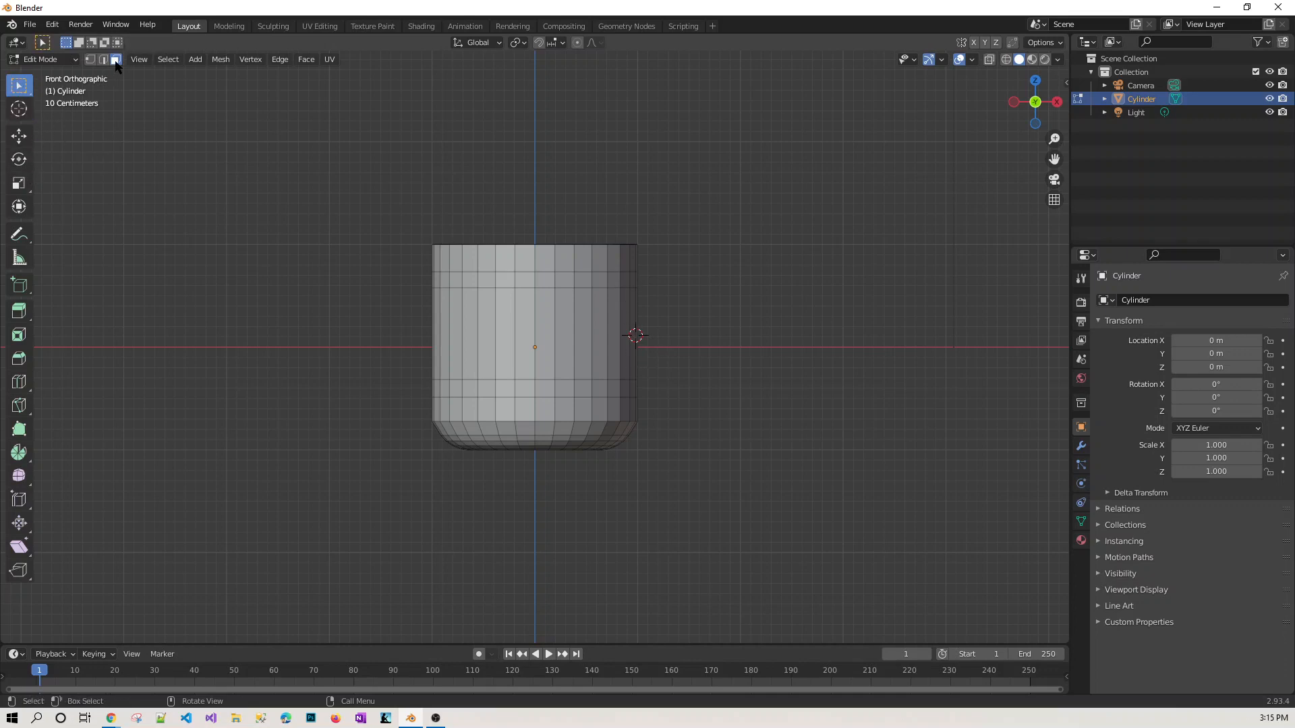
Step: Spin the upper band face in 12 steps around the 3D cursor to form a half-ring handle reaching the lower band
left_click(637, 280)
left_click(19, 453)
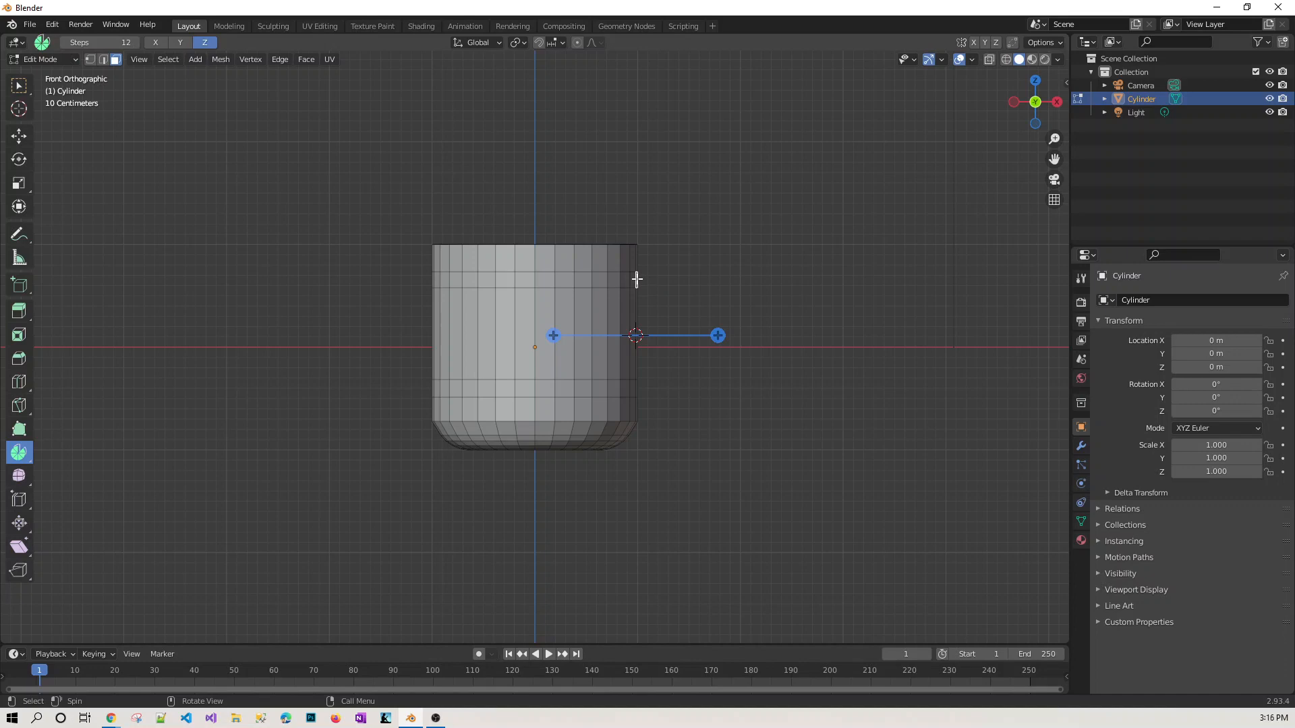
left_click_drag(637, 279, 636, 379)
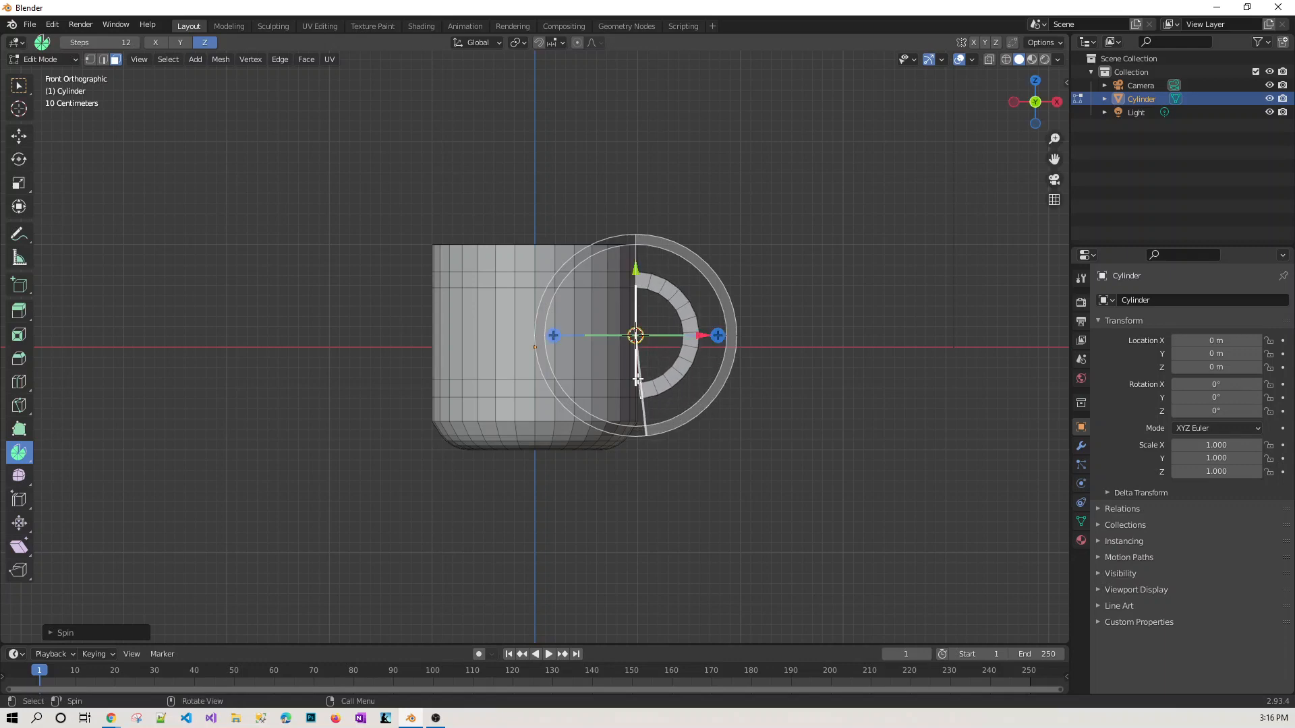
key("KP_7")
left_click(797, 443)
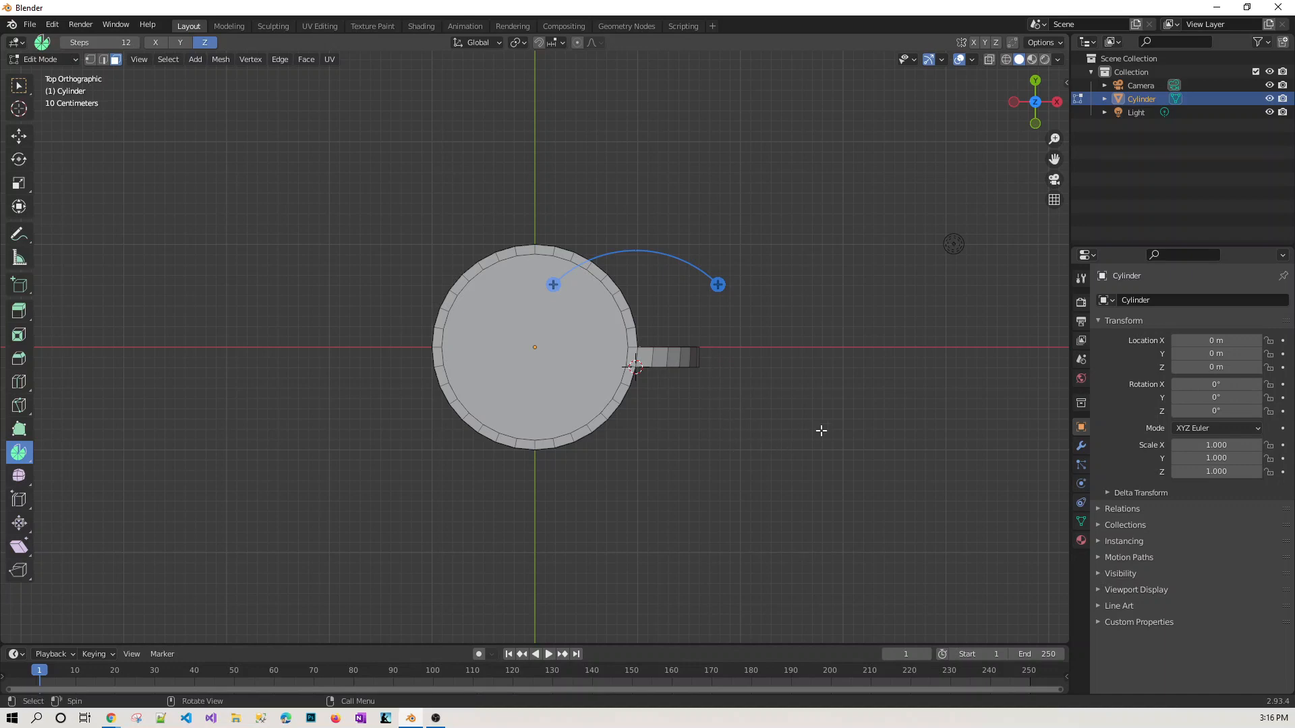
Step: Check the handle's alignment with the cup from several angles and undo the spin
middle_click_drag(849, 487, 756, 351)
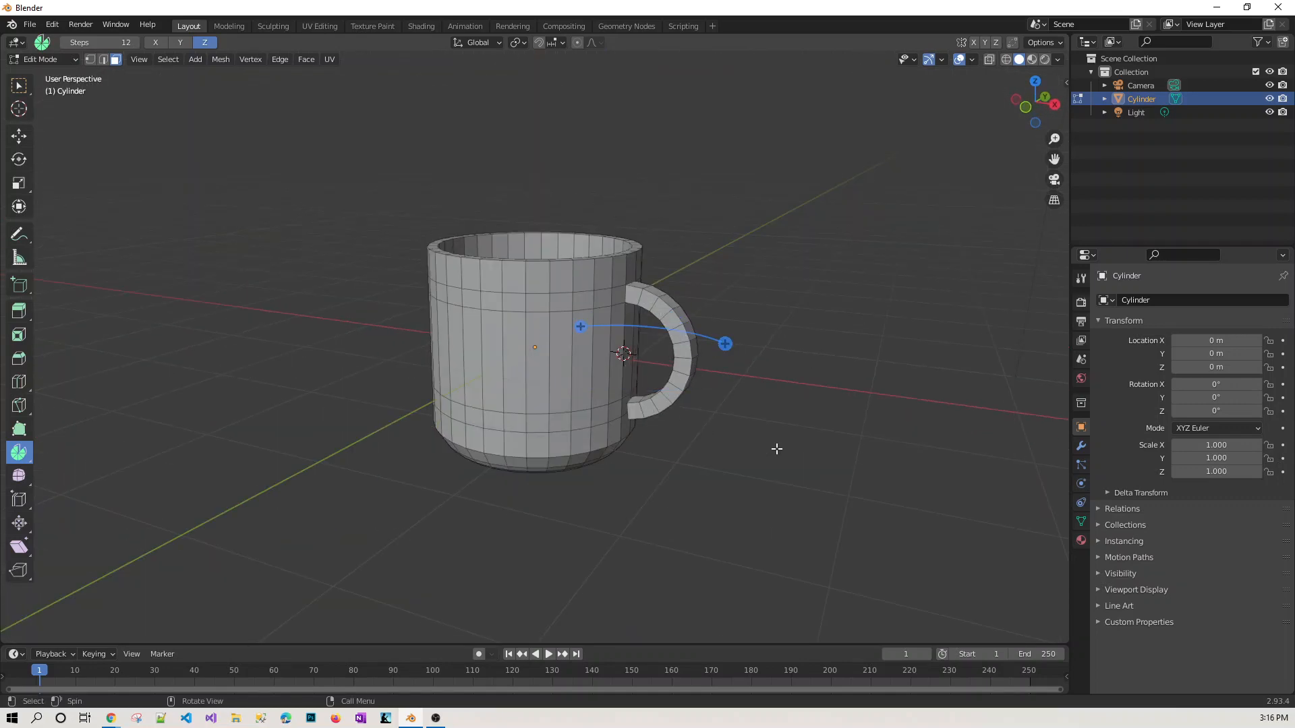
middle_click_drag(776, 449, 720, 454)
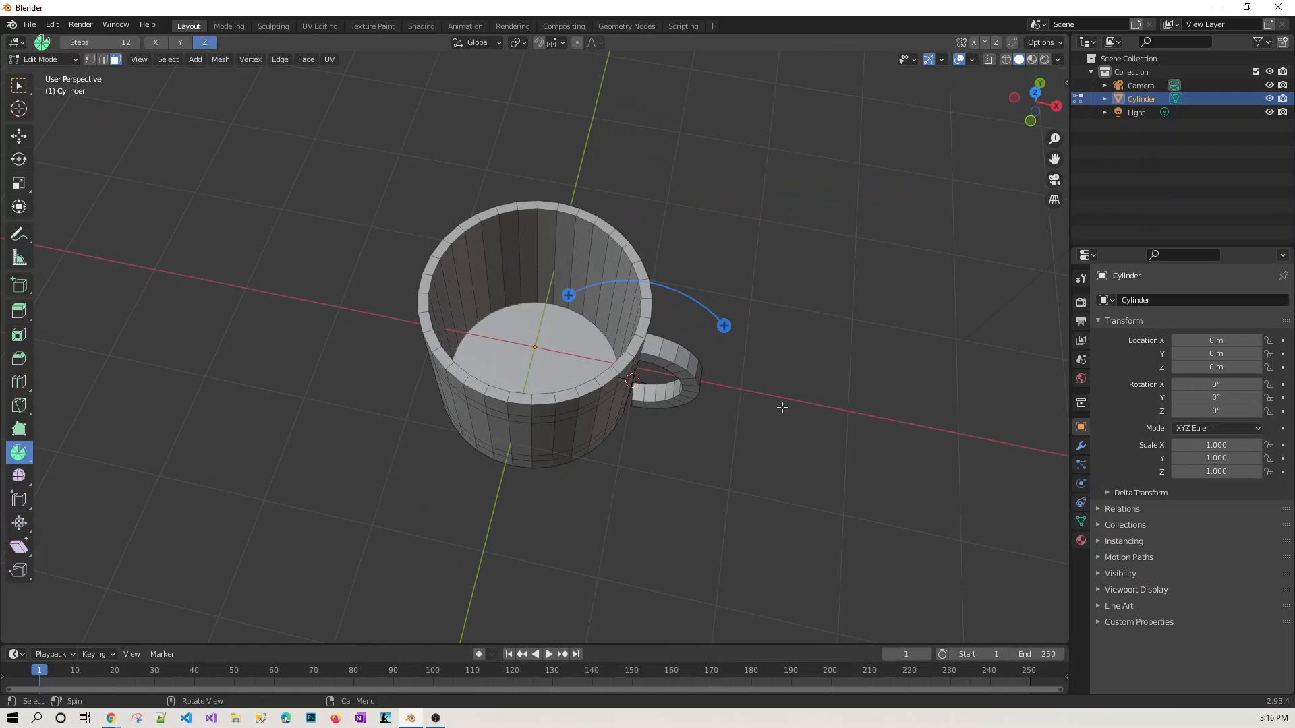
key("KP_1")
key("KP_7")
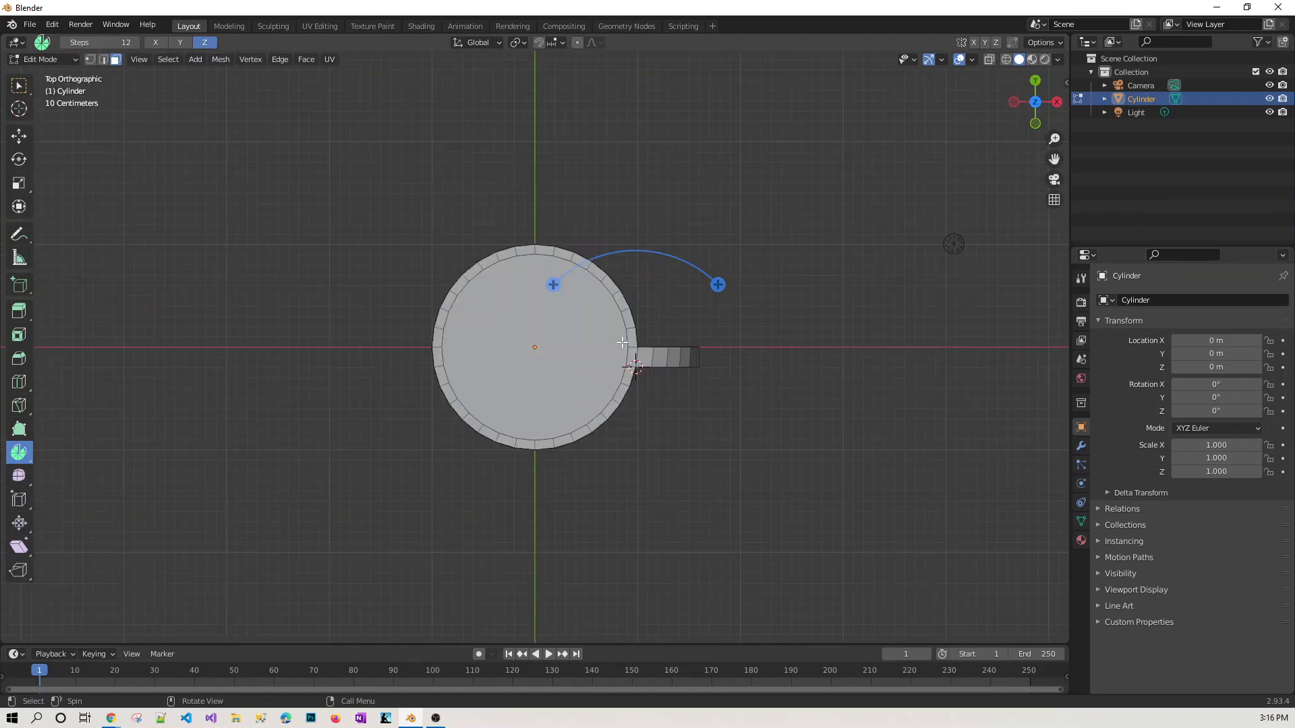
left_click(672, 357)
left_click(721, 391)
key("ctrl+z")
key("ctrl+z")
key("ctrl+z")
Step: From a slightly angled side view, spin the upper band face again in 12 steps into a half-ring handle
middle_click_drag(743, 405, 717, 271)
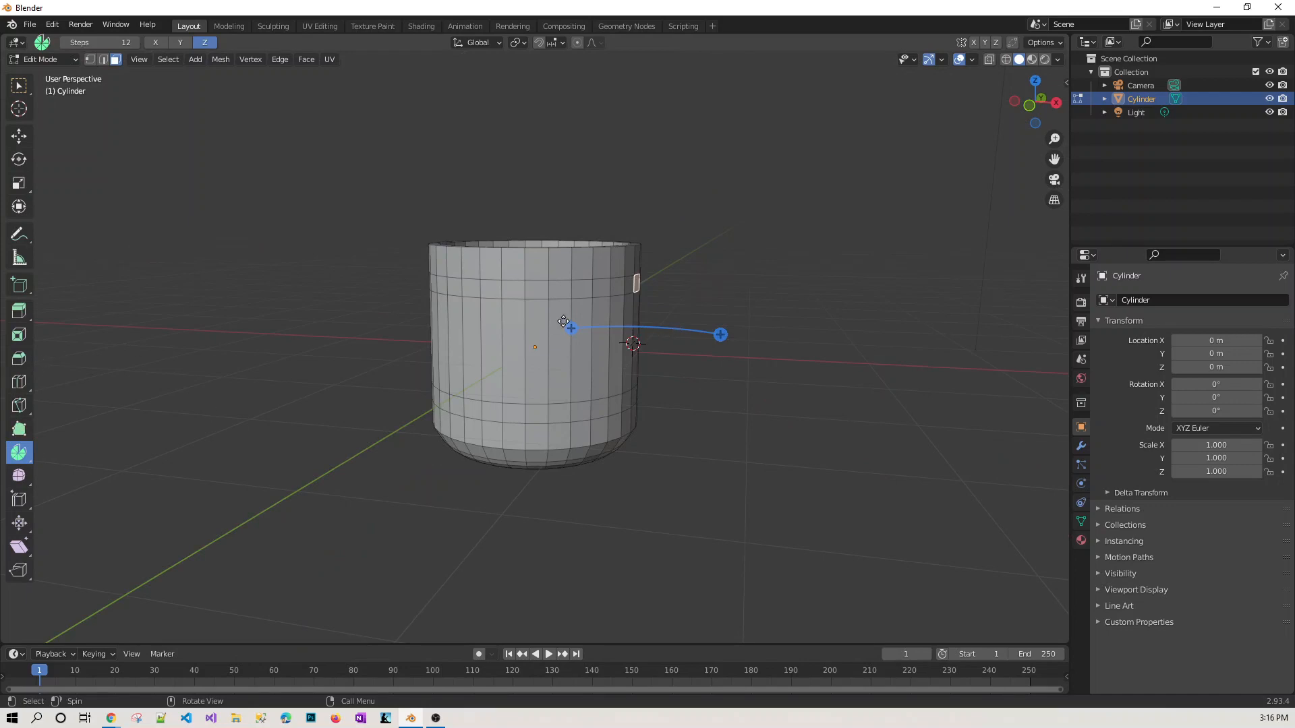
left_click_drag(638, 283, 635, 388)
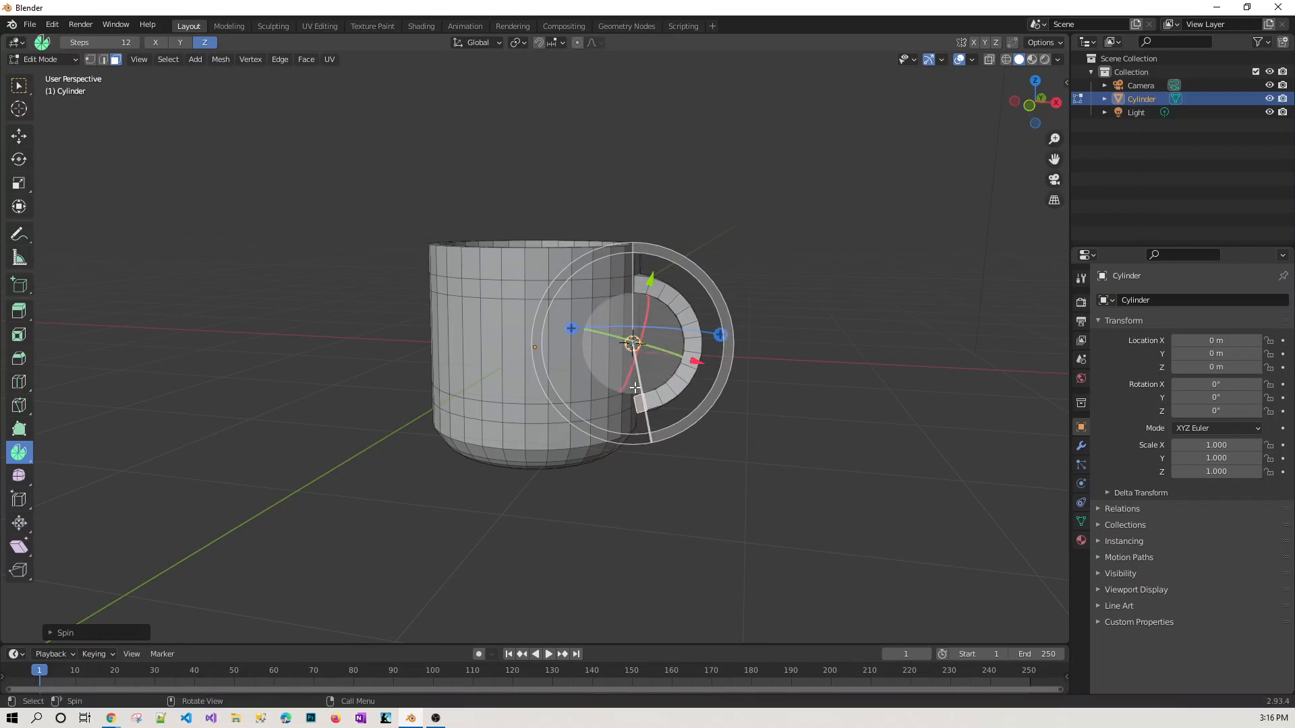
Step: Rotate the spin axis from the top view so the handle points straight out from the cup, and check its ends
key("KP_7")
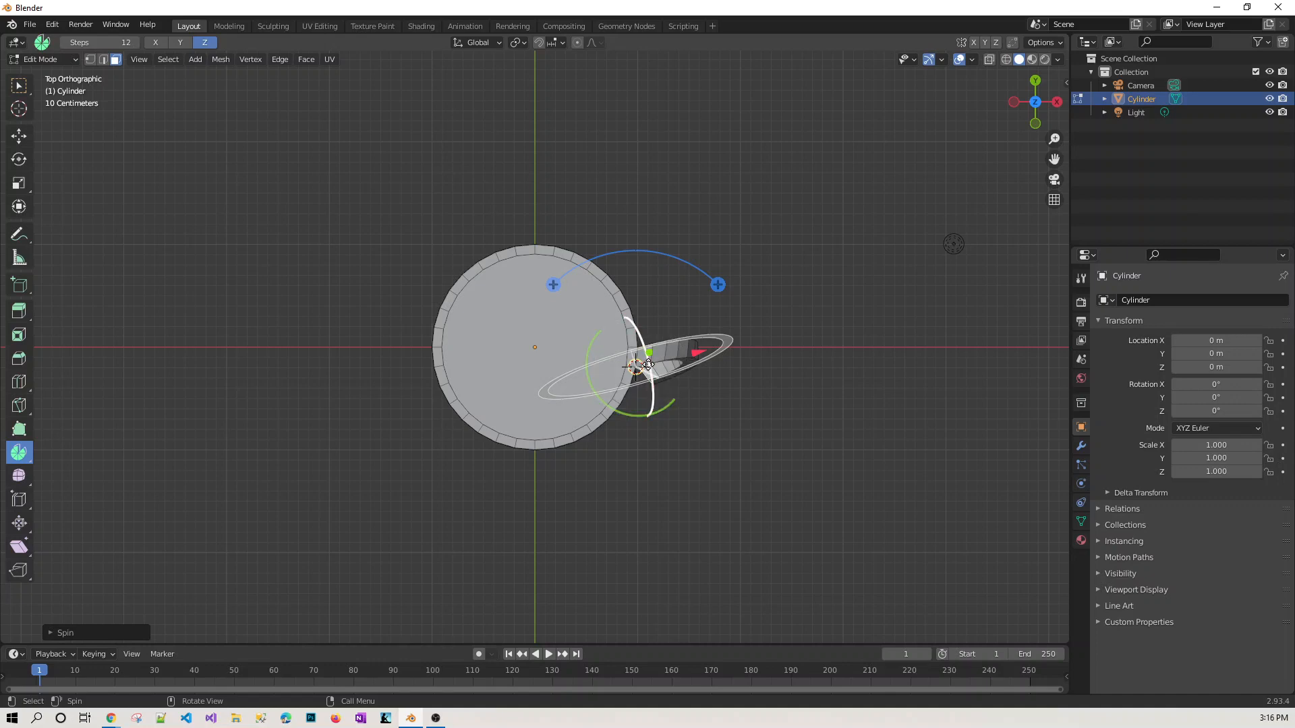
left_click_drag(648, 364, 661, 412)
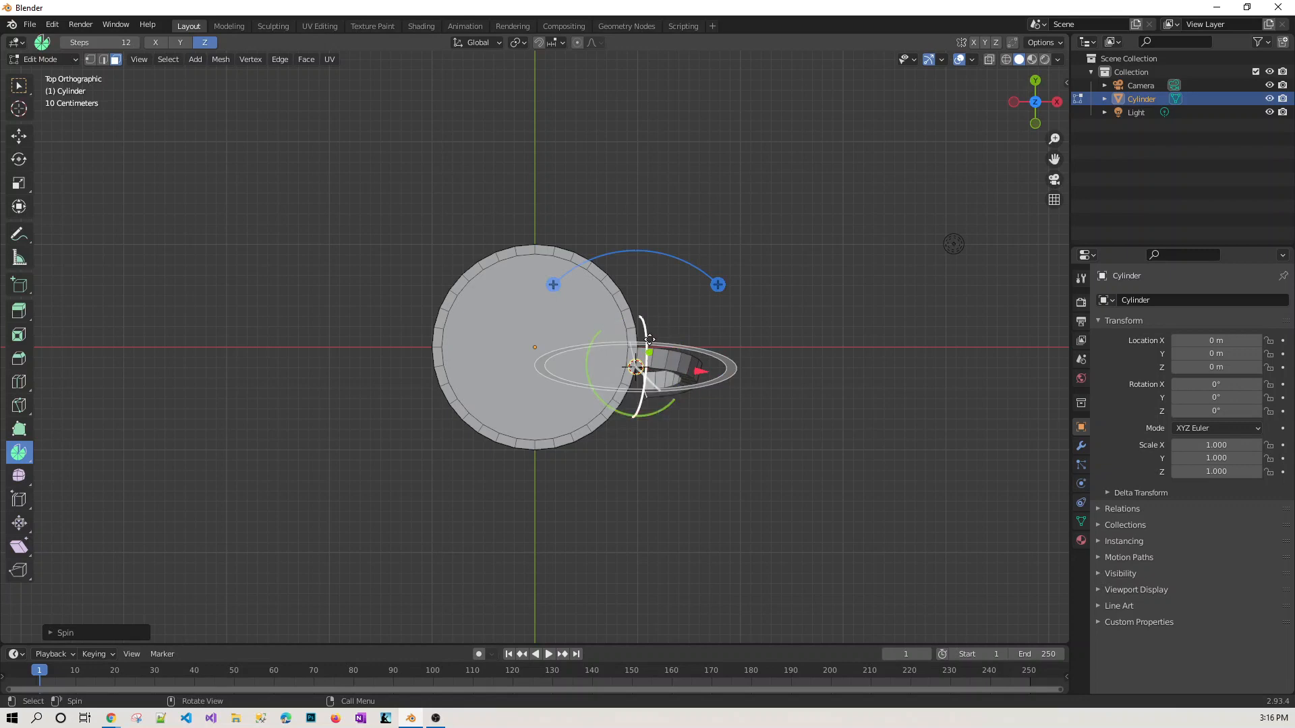
left_click_drag(650, 339, 649, 343)
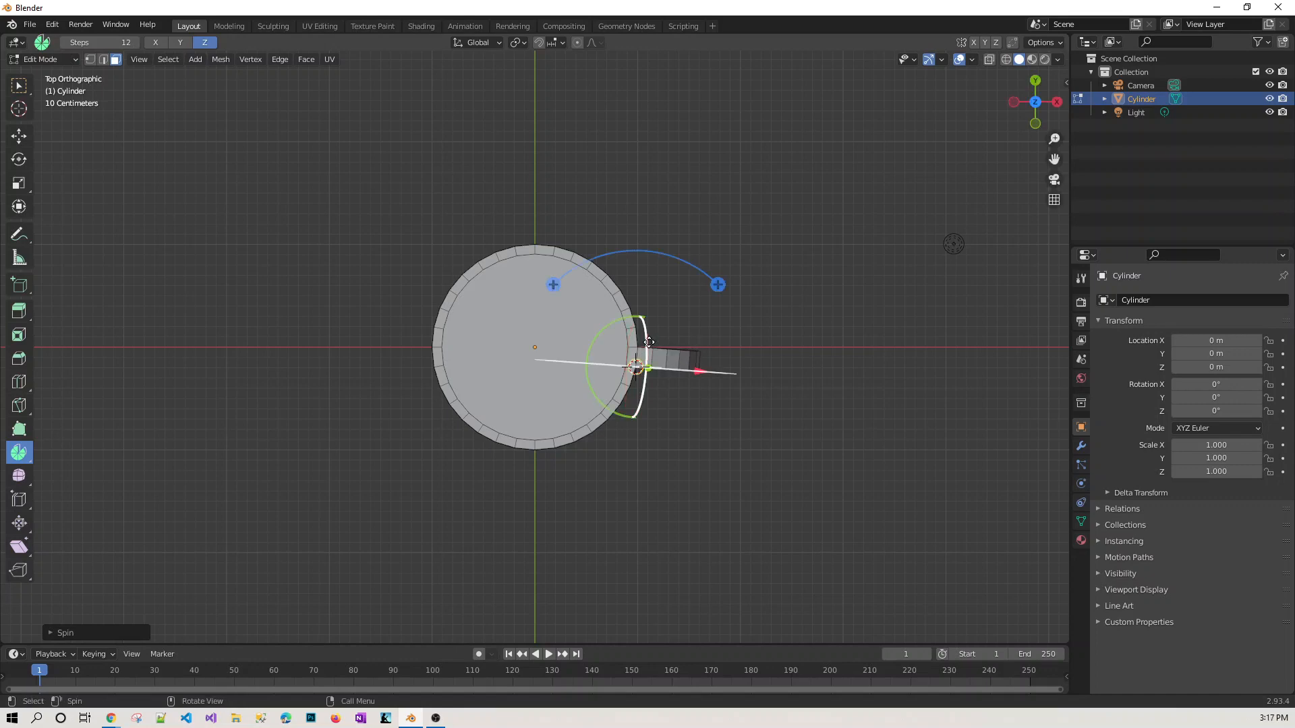
left_click_drag(591, 382, 591, 380)
middle_click_drag(788, 476, 738, 432)
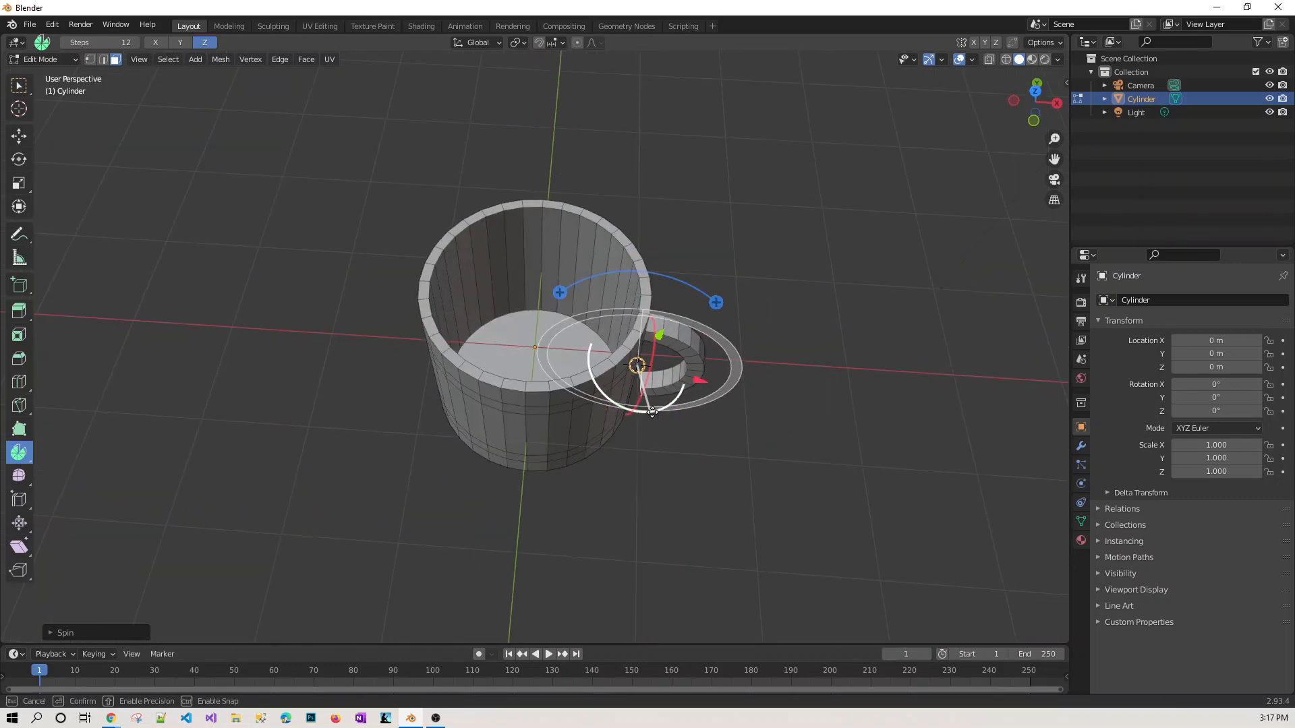
middle_click_drag(893, 448, 845, 369)
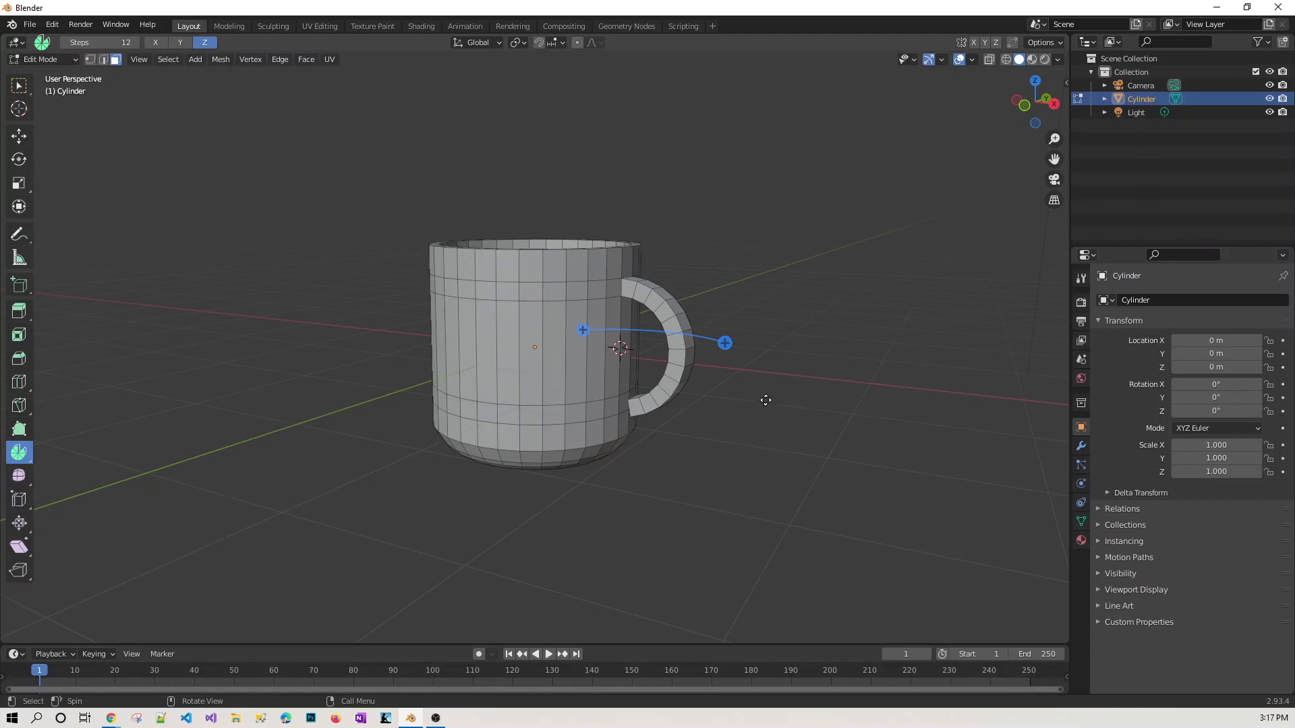
middle_click_drag(727, 441, 667, 401)
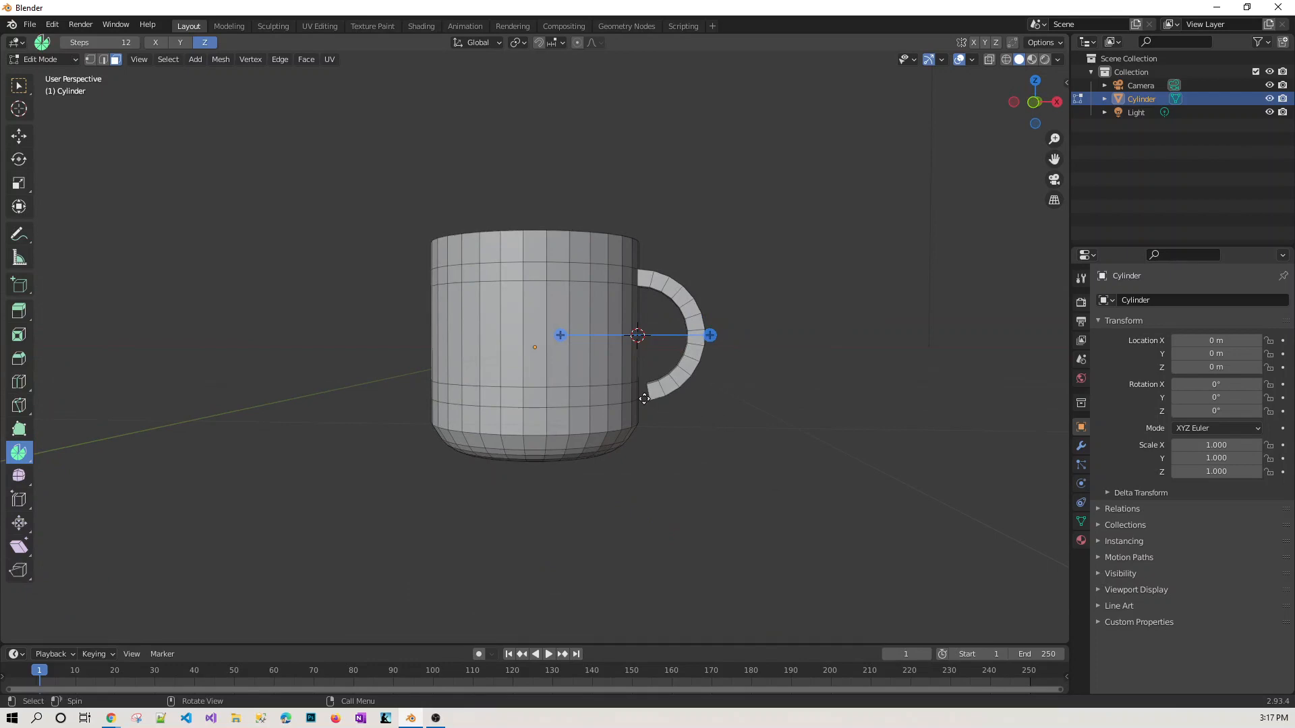
middle_click_drag(717, 427, 672, 427)
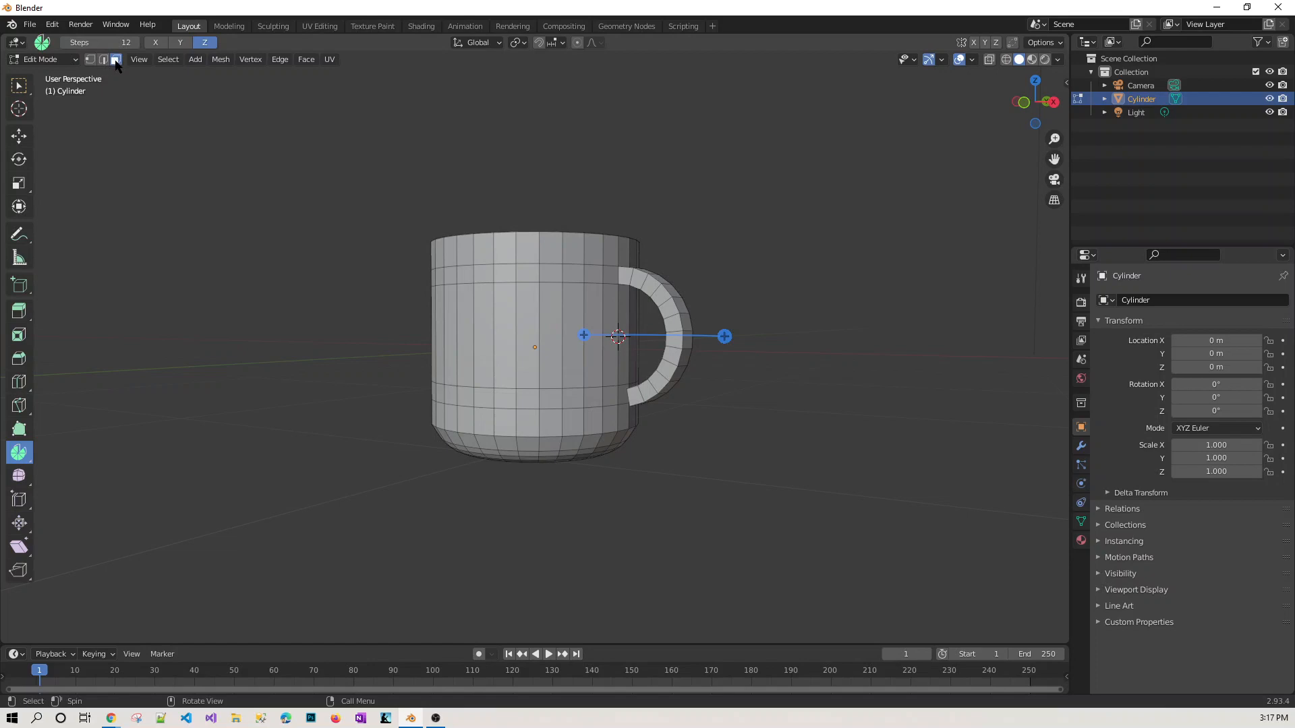
Step: Undo the accidental spin at the handle's lower end and switch to box selection in face mode
key("2")
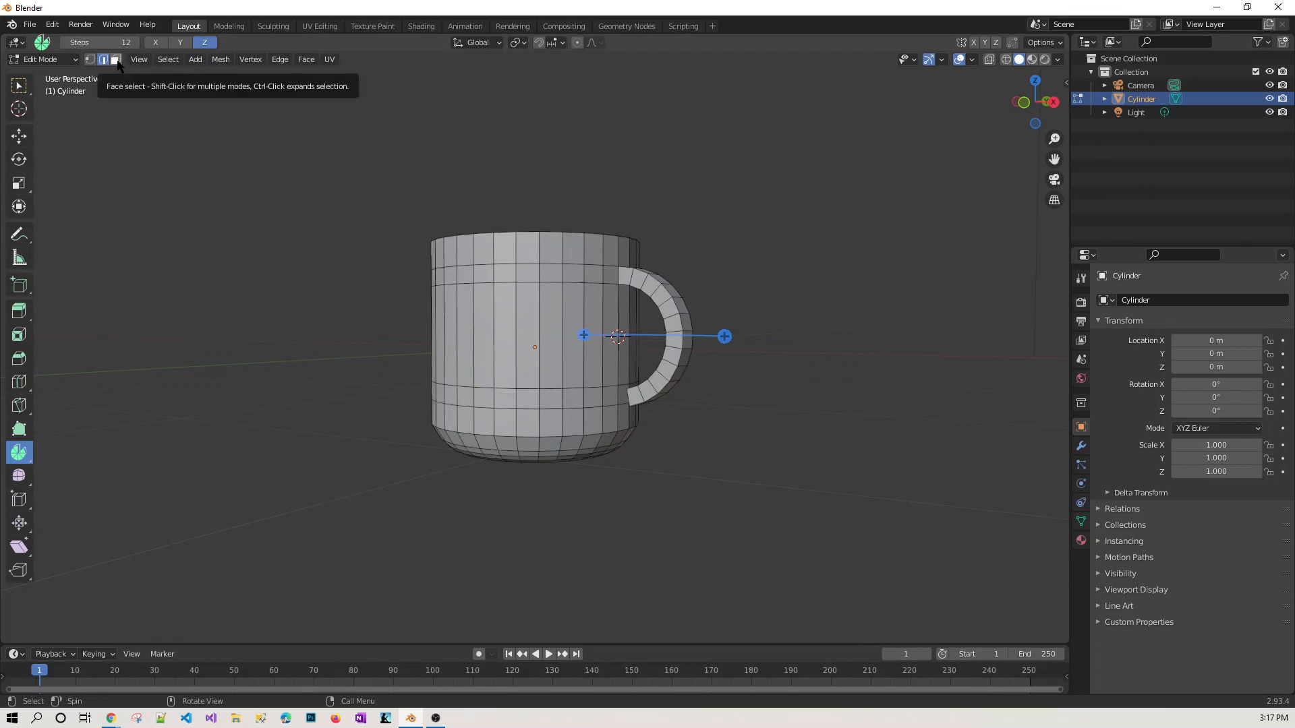
left_click(116, 60)
middle_click_drag(723, 500, 723, 442)
scroll(727, 487, "up", 1)
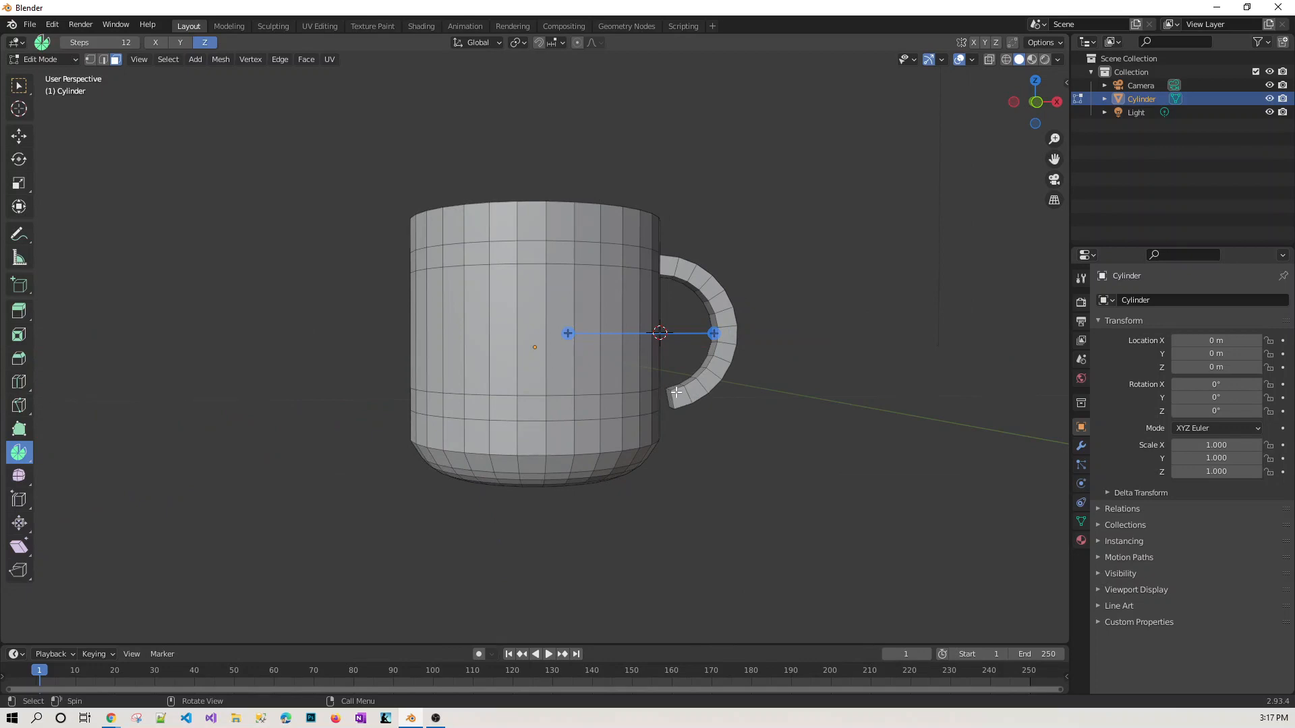
left_click_drag(665, 387, 675, 404)
key("ctrl+z")
left_click(19, 86)
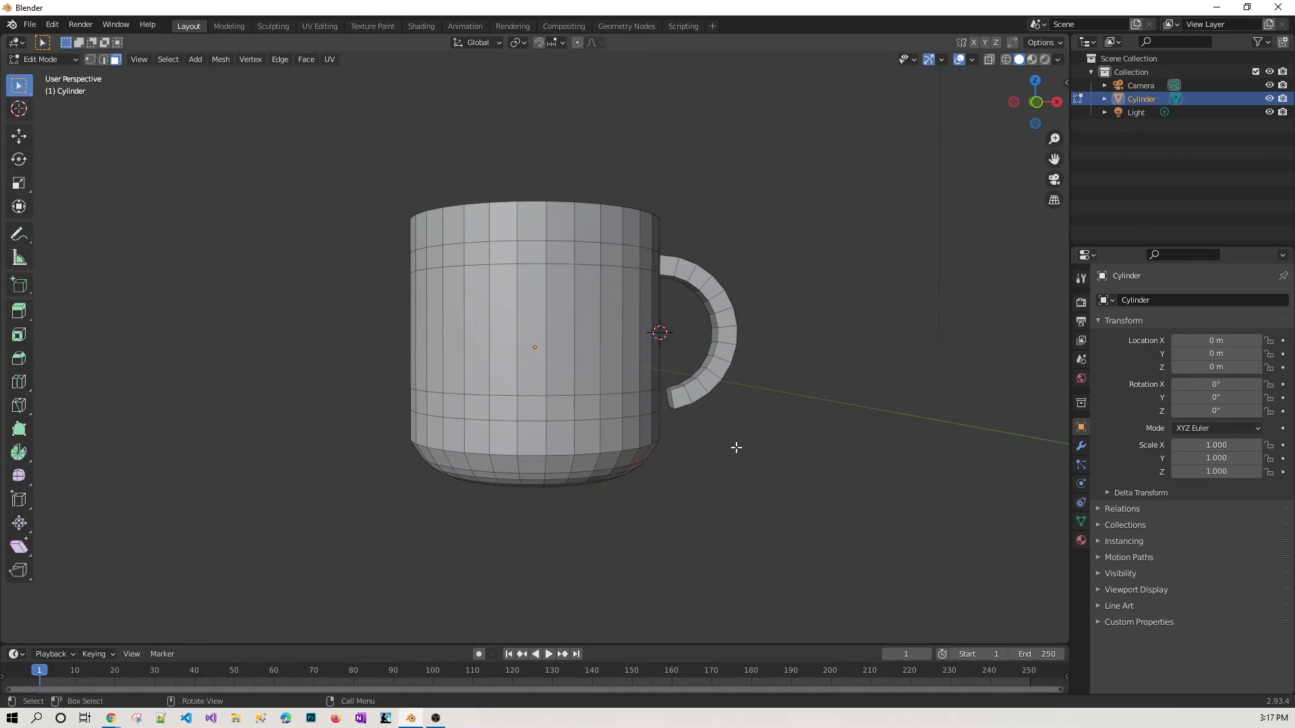
Step: Select the lowest segment of the handle and nudge it about 0.016 m towards the cup wall
middle_click_drag(787, 460, 784, 456)
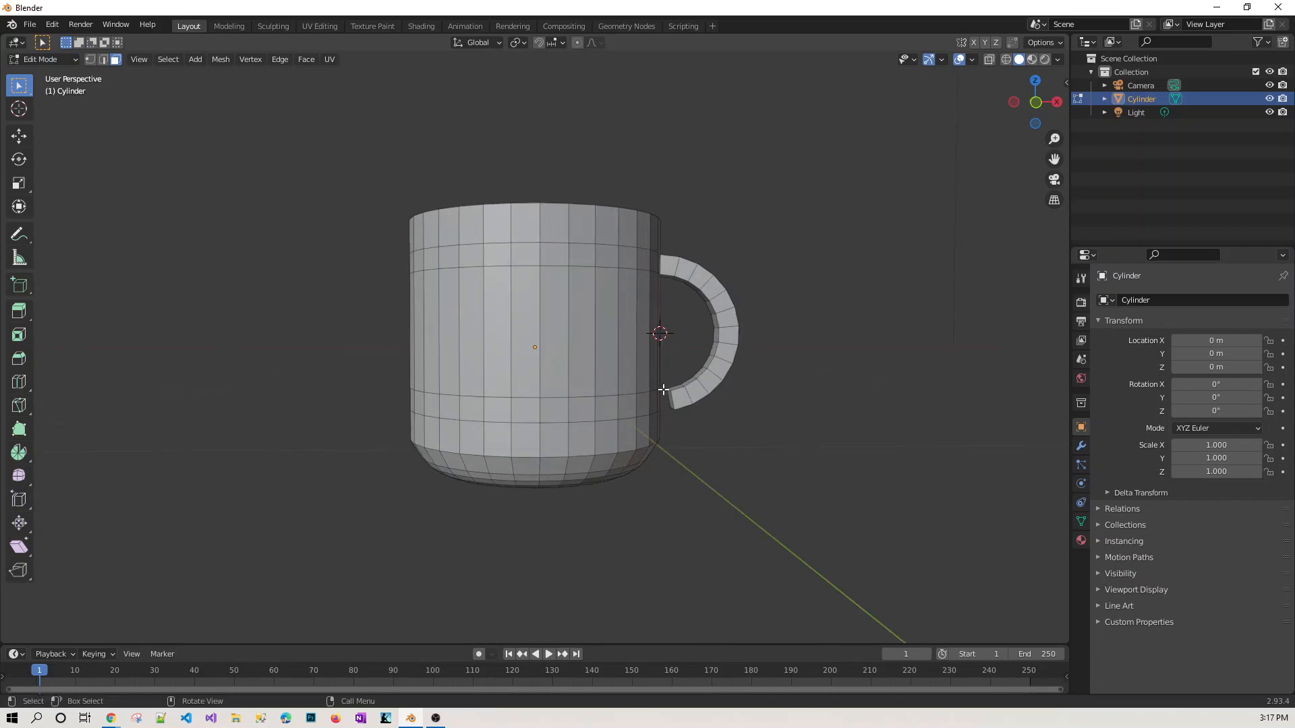
left_click_drag(666, 386, 676, 410)
key("g")
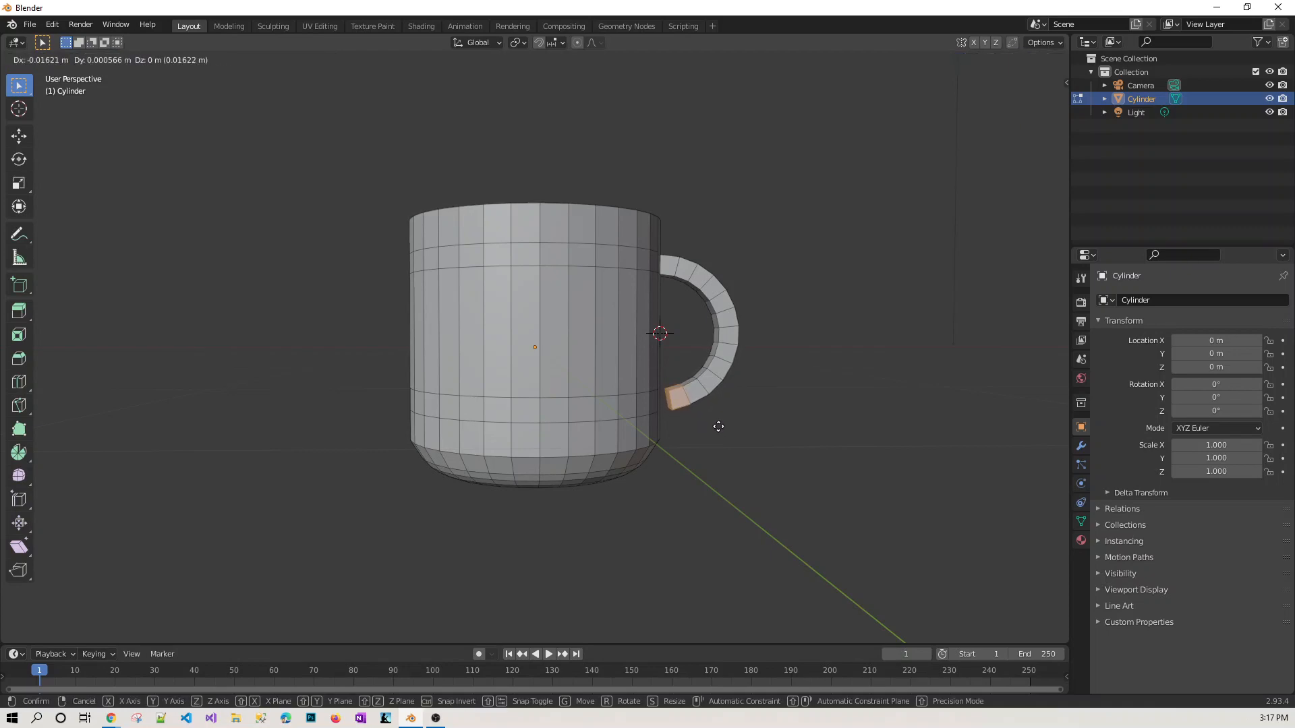
left_click(718, 427)
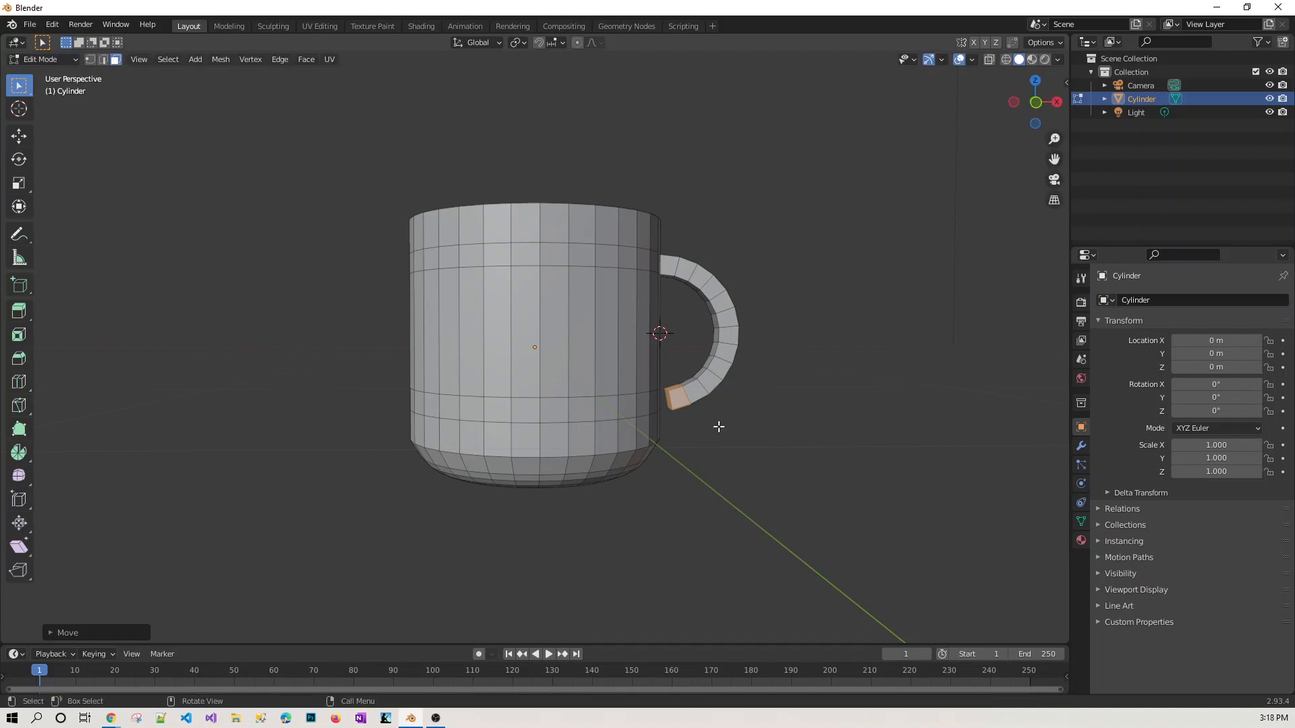
left_click(756, 428)
Step: Try to move the lower segments of the handle towards the cup, selecting them through the mesh in wireframe view
middle_click_drag(812, 427, 778, 439)
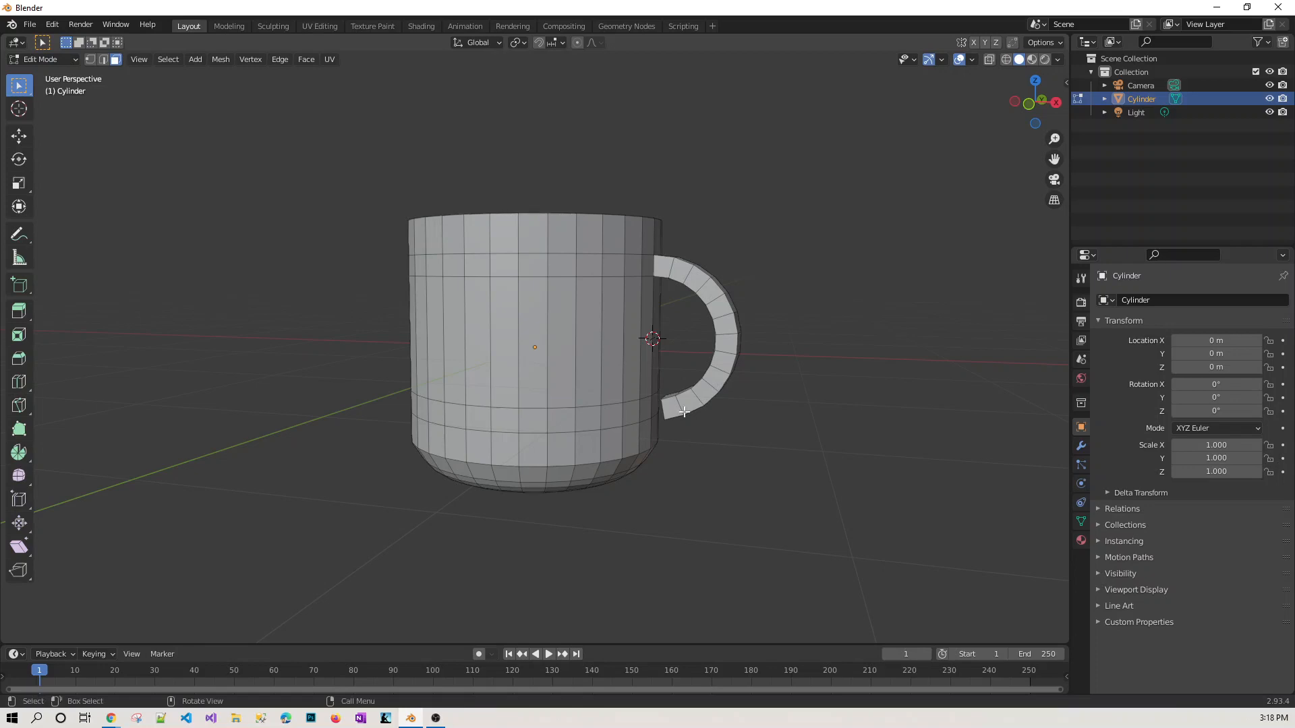
left_click_drag(741, 435, 663, 379)
middle_click_drag(746, 454, 793, 438)
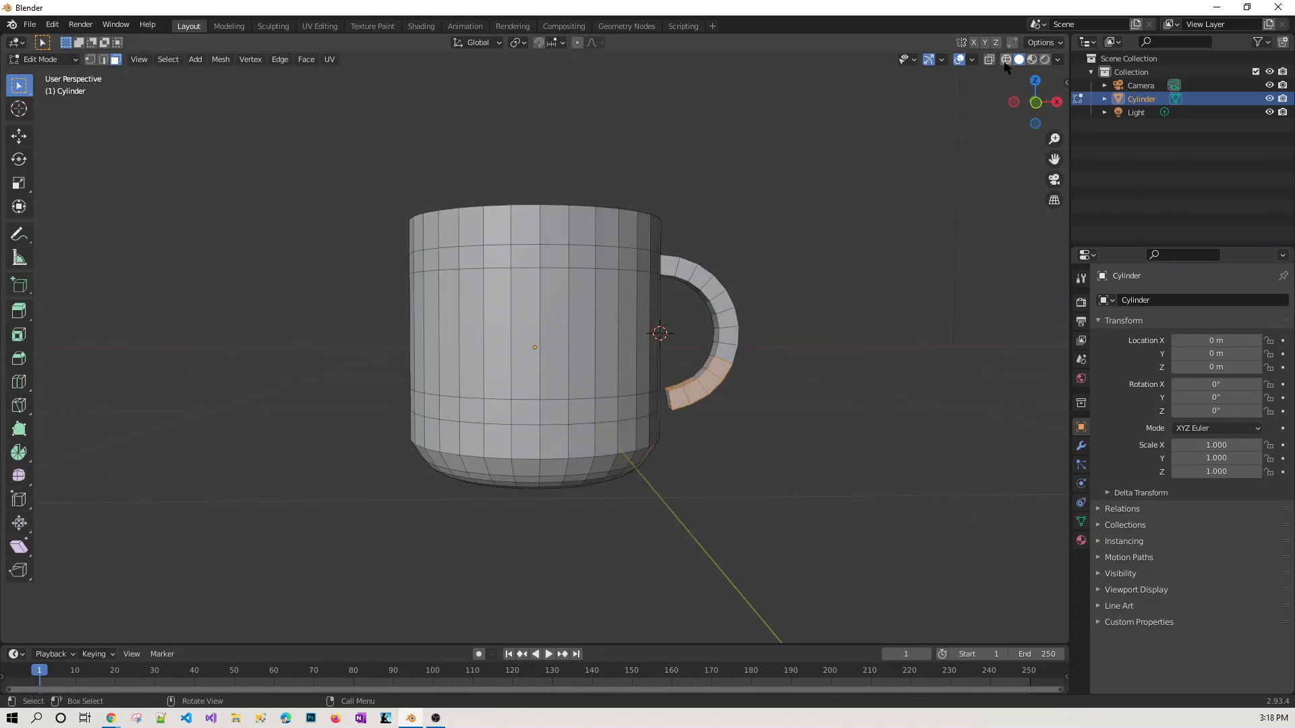
left_click(1006, 59)
left_click(740, 434)
left_click_drag(741, 434, 666, 365)
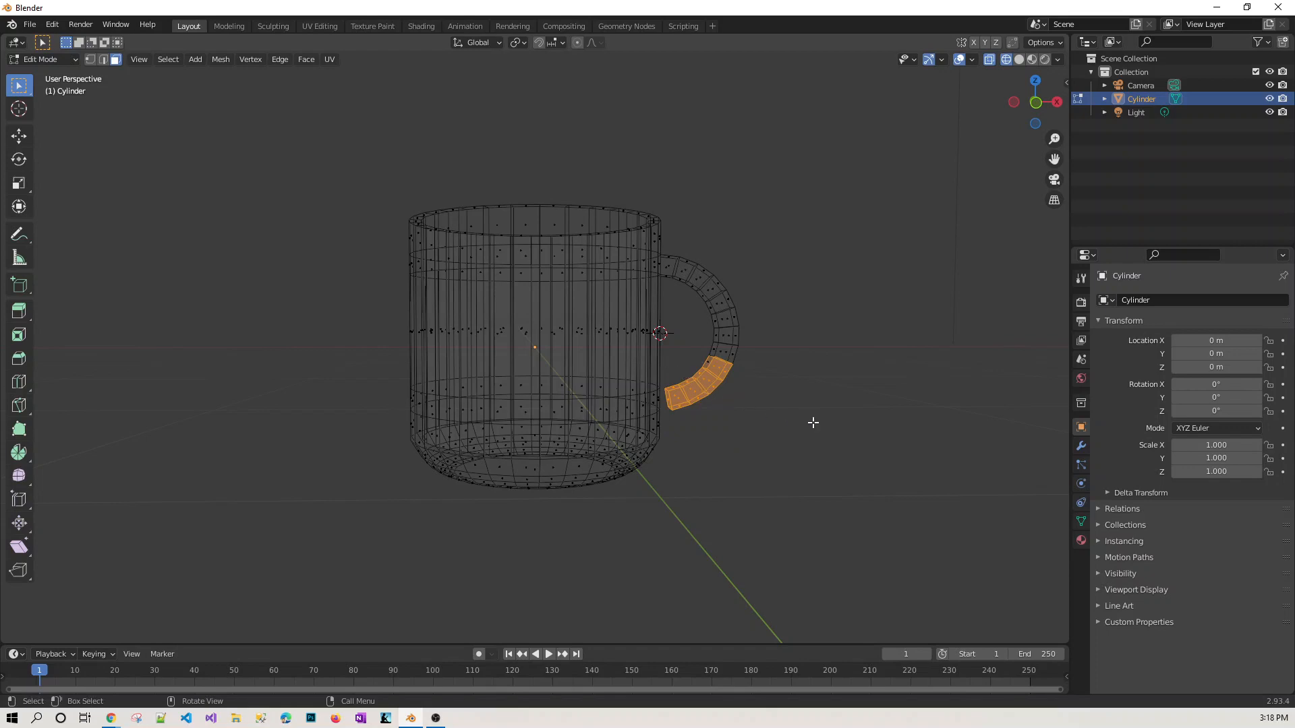
key("g")
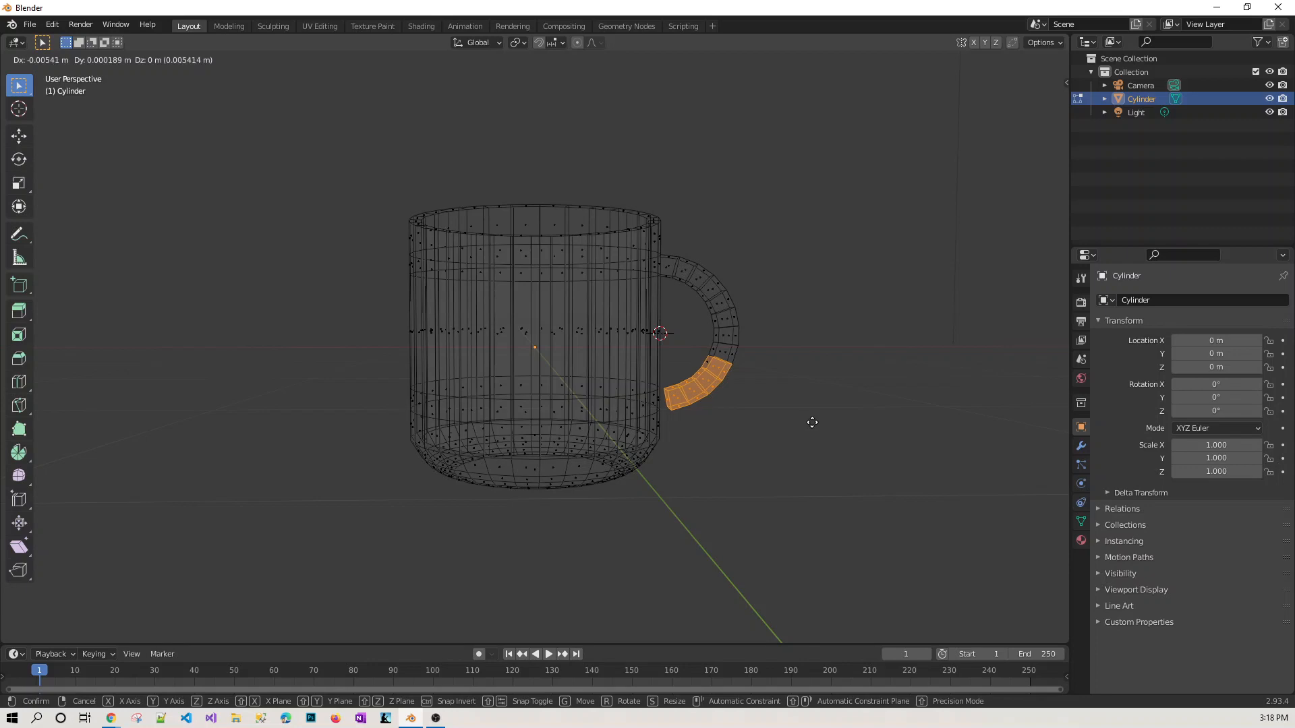
left_click(813, 423)
left_click(798, 425)
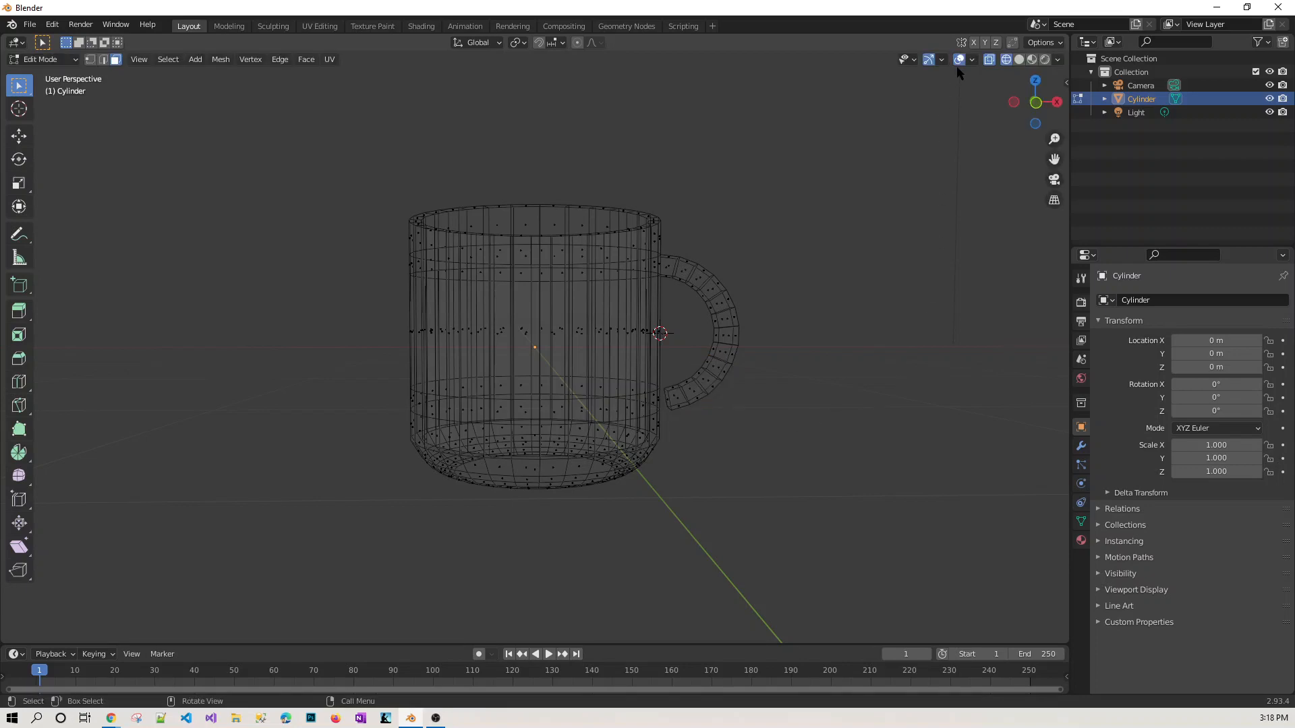
left_click(1019, 61)
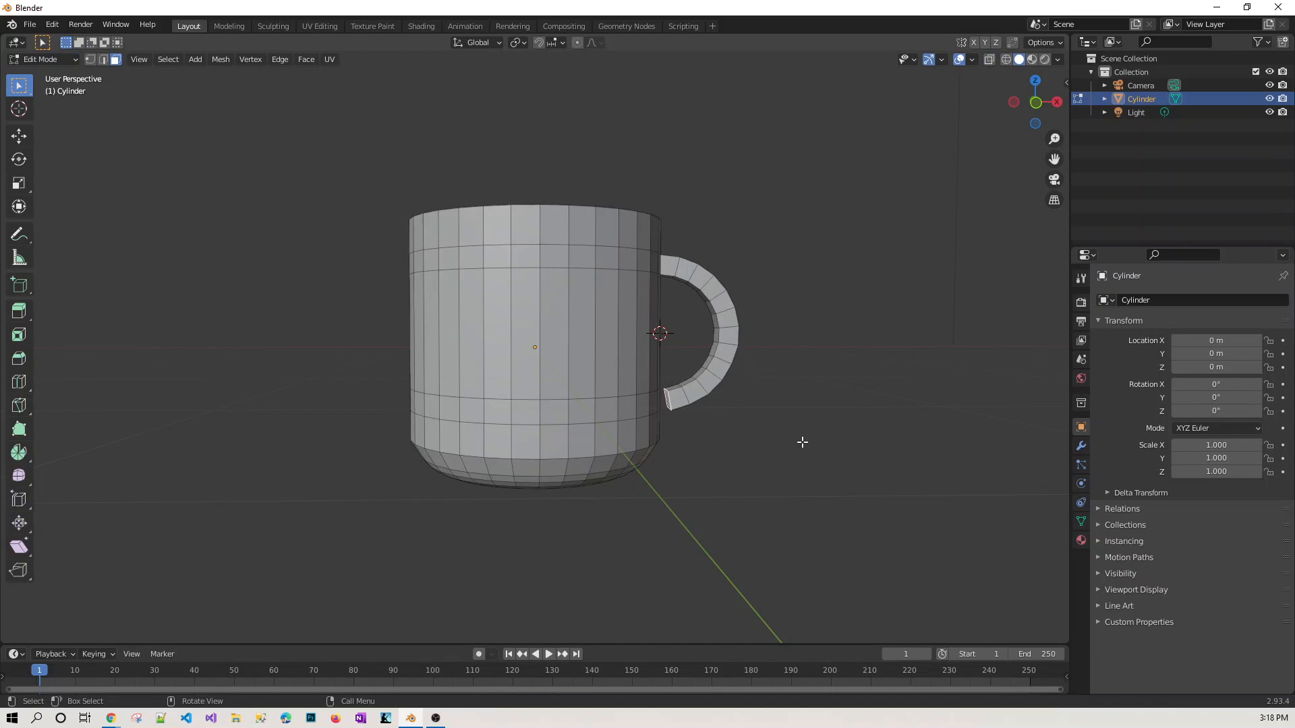
Step: Bridge the handle's lower end face to the adjacent face on the cup's lower band with Bridge Edge Loops
middle_click_drag(801, 443, 754, 448)
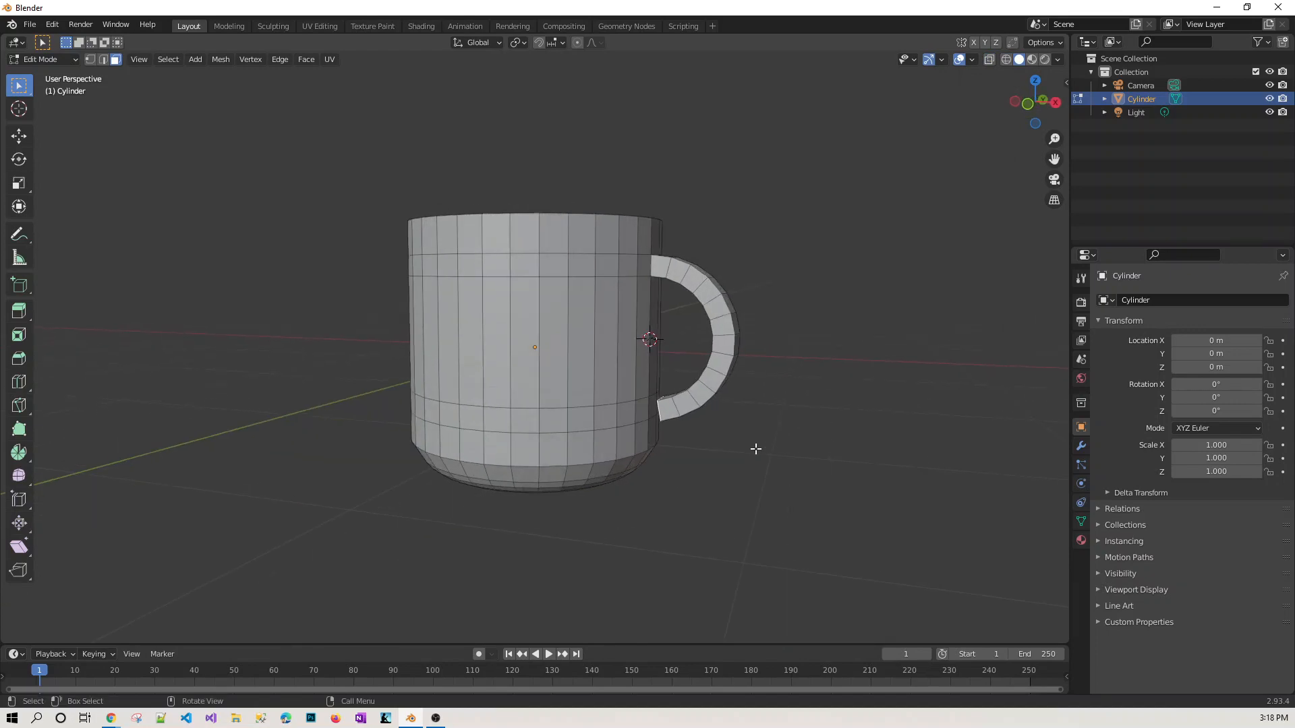
left_click(654, 404, "shift")
left_click(197, 59)
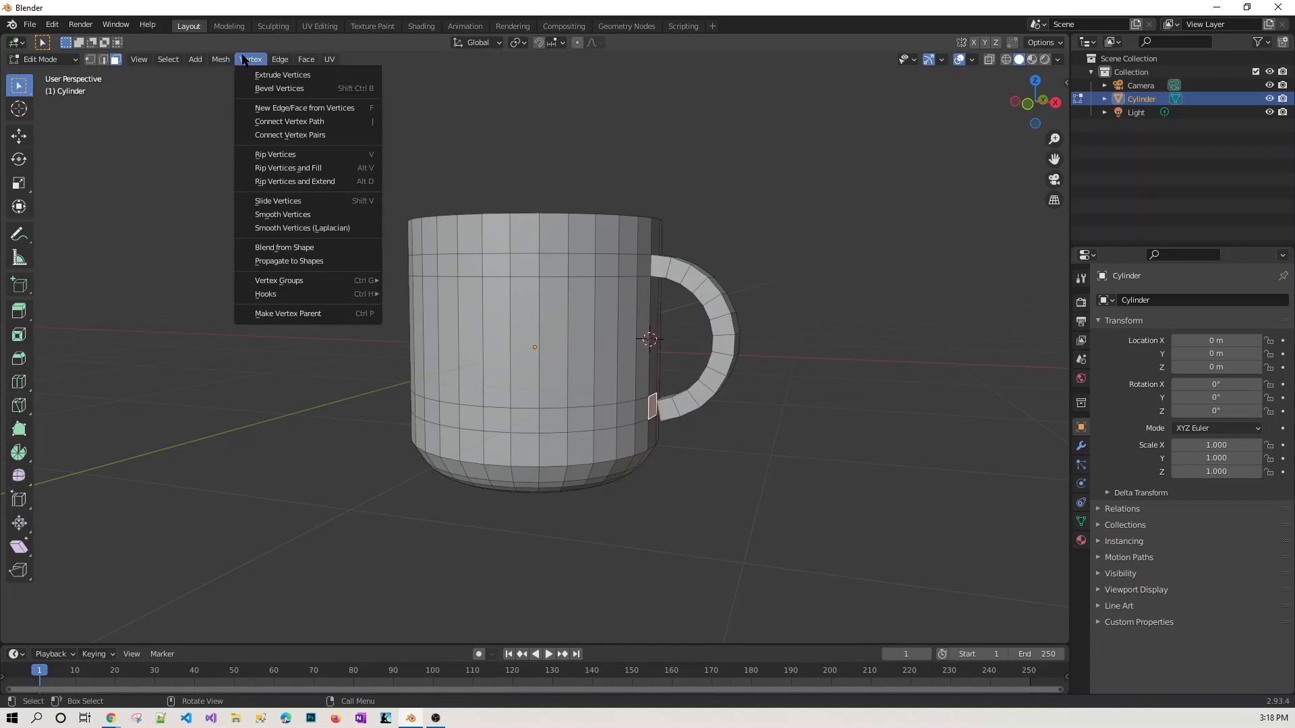
mouse_move(280, 60)
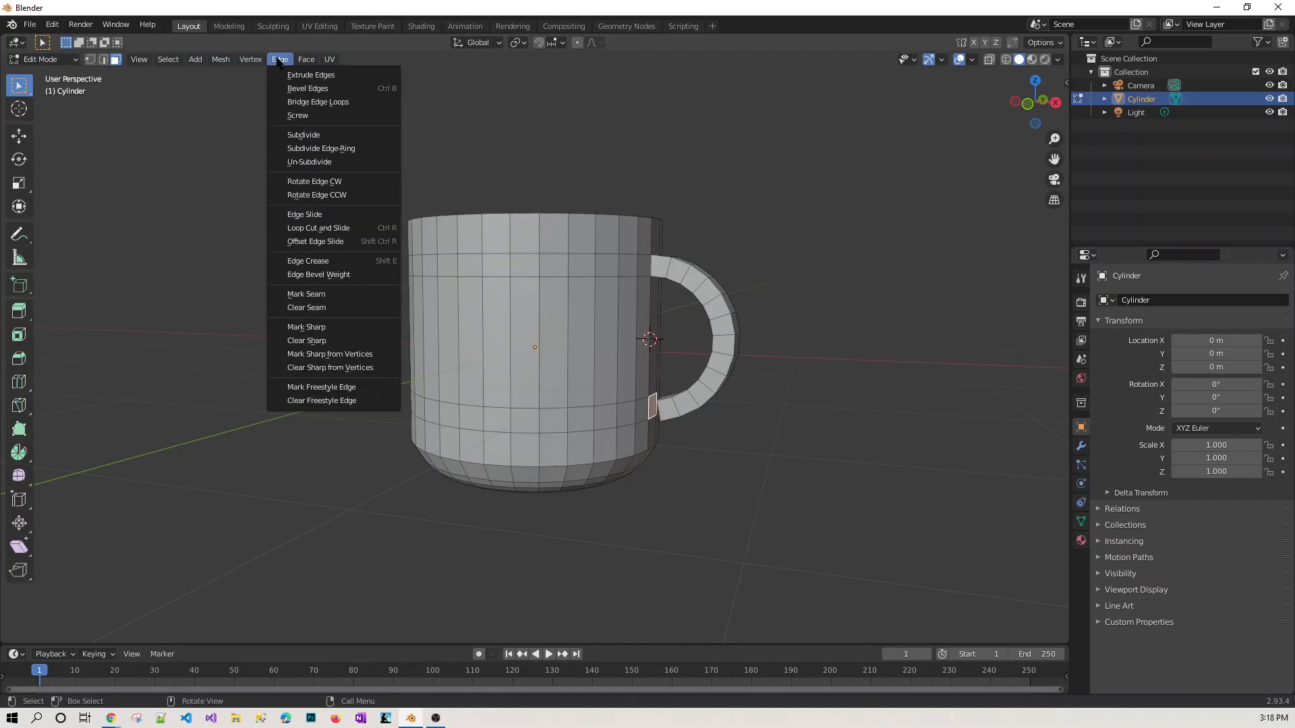
left_click(303, 102)
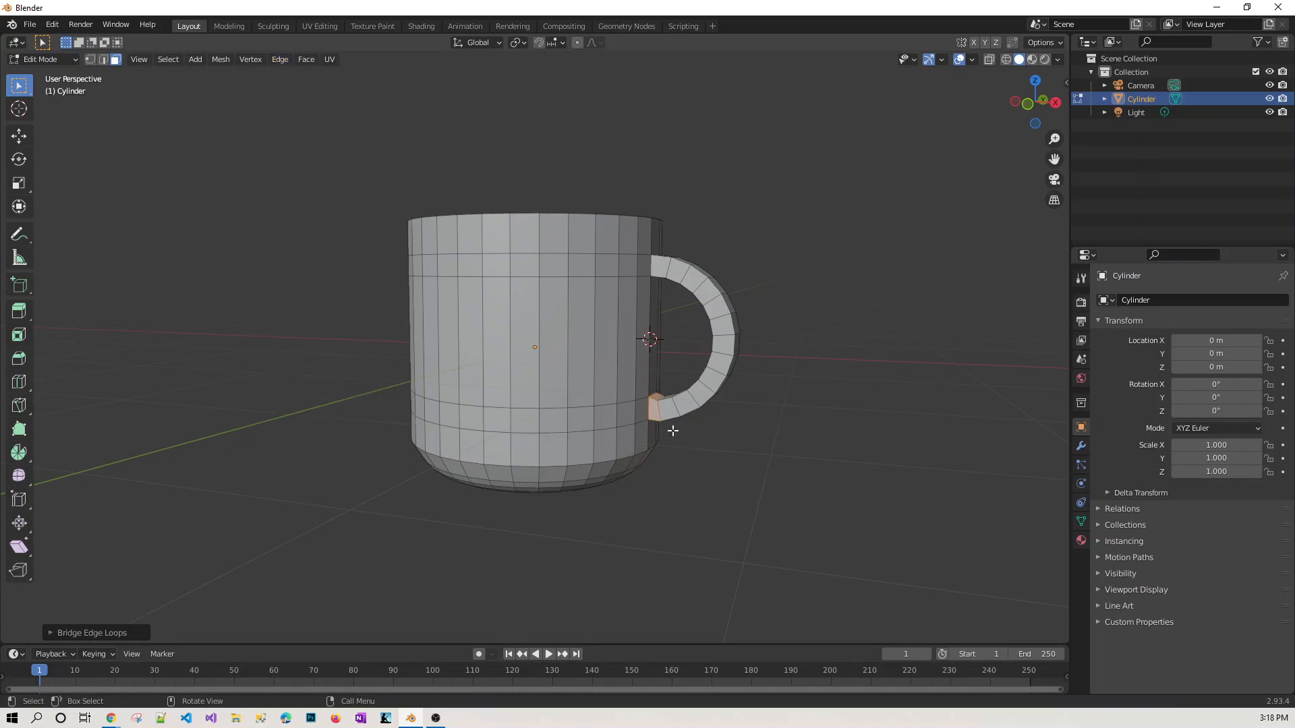
Step: Try to move the bridged faces at the handle's lower joint
key("g")
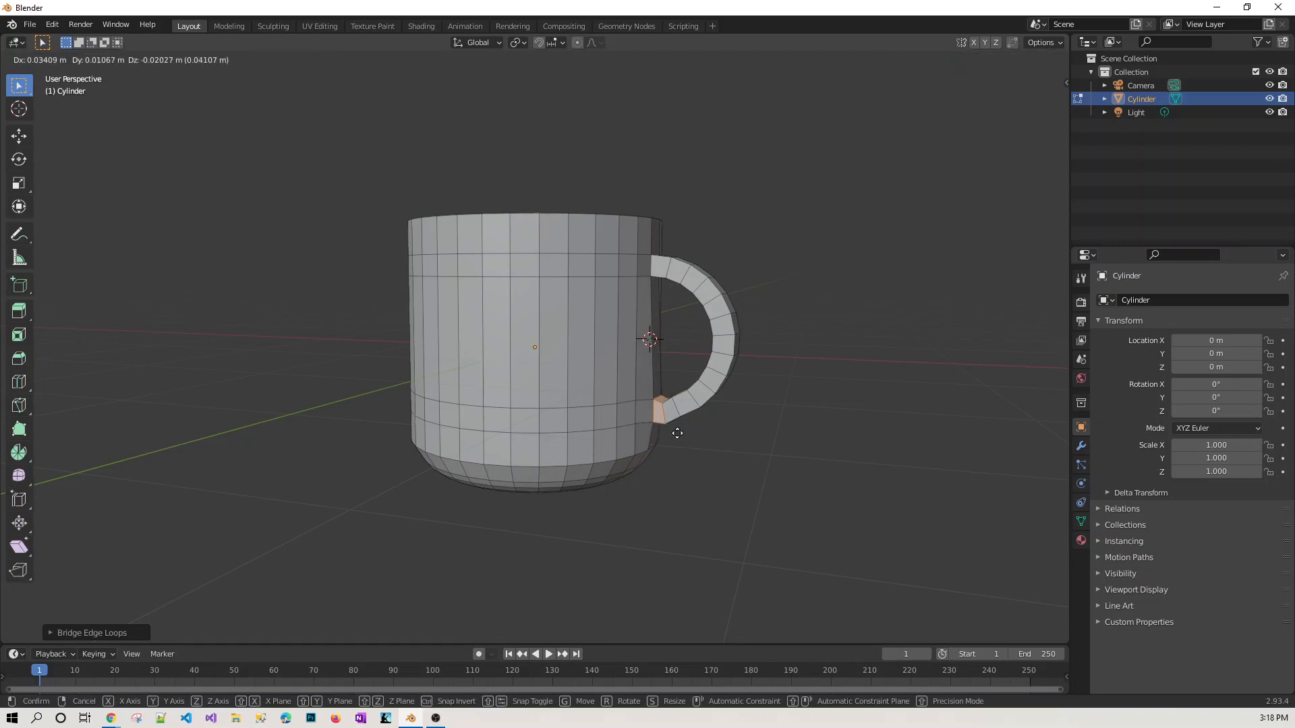
left_click(675, 431)
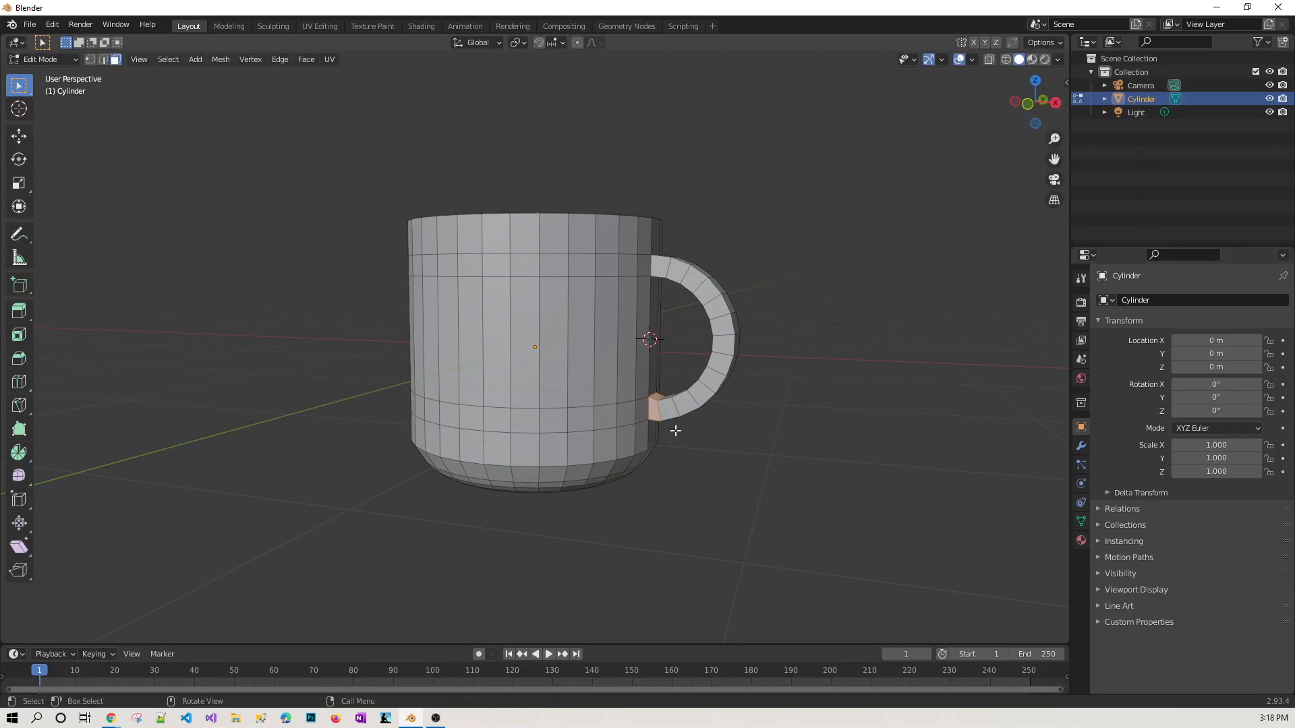
left_click(702, 430)
Step: Try to move the edges around the handle's lower joint in edge selection mode
middle_click_drag(812, 404, 688, 382)
left_click(102, 59)
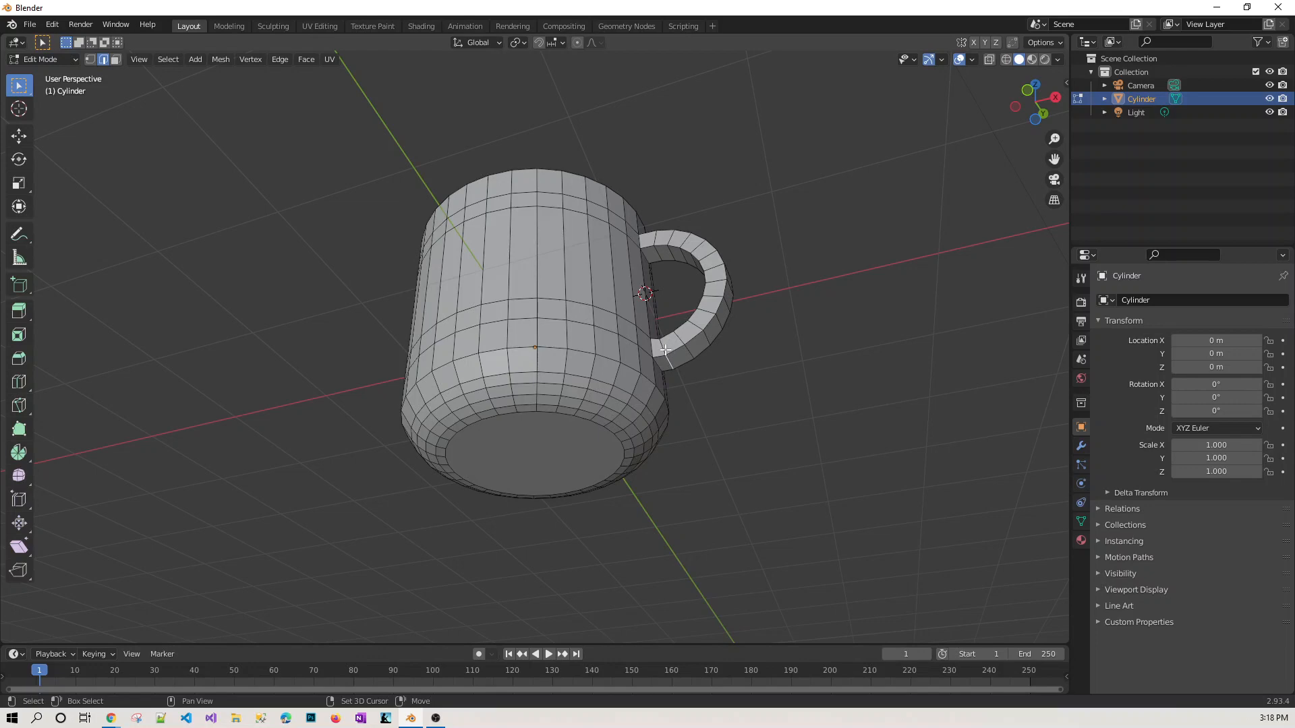
left_click(663, 349, "shift")
middle_click_drag(805, 406, 633, 434)
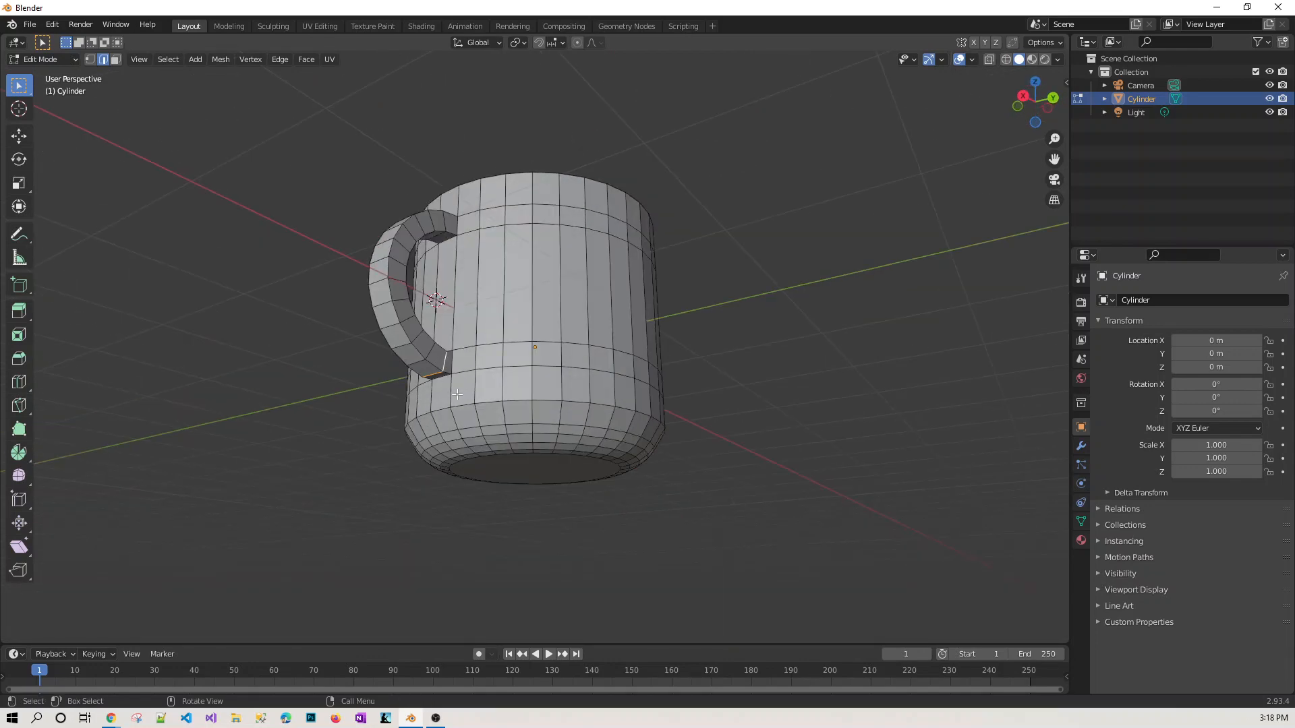
key("g")
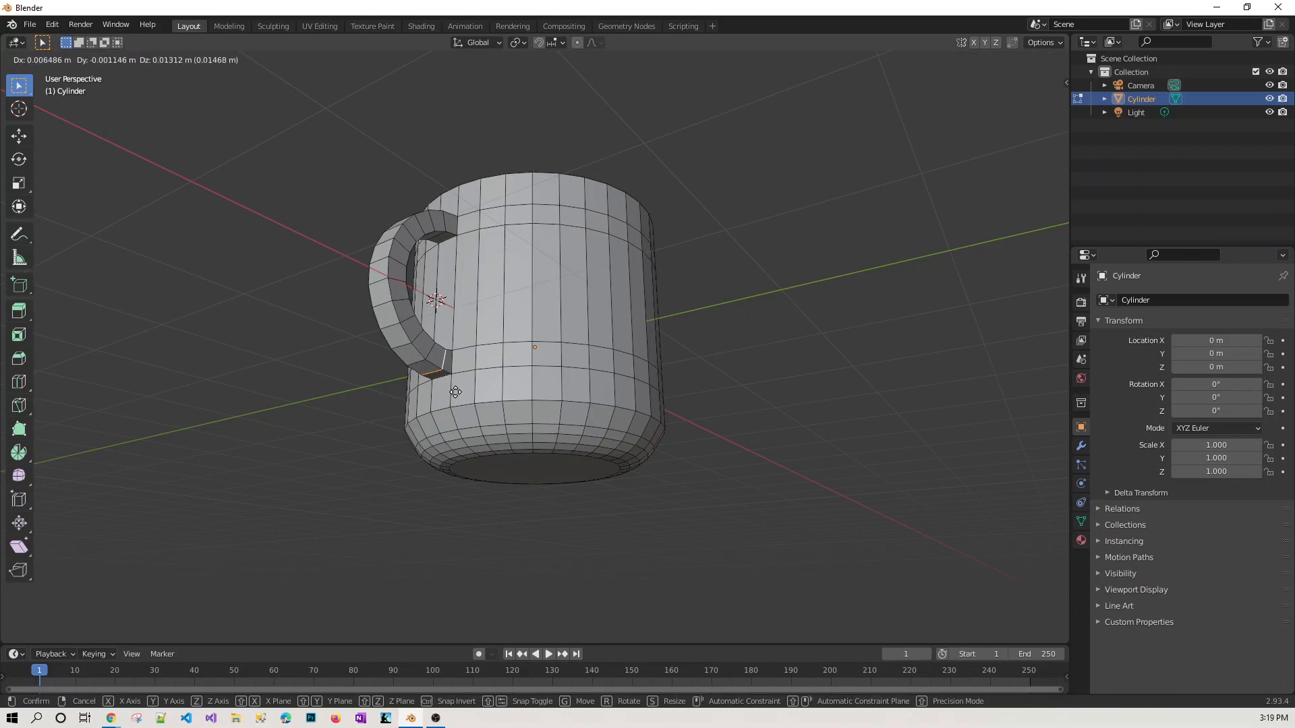
left_click(455, 391)
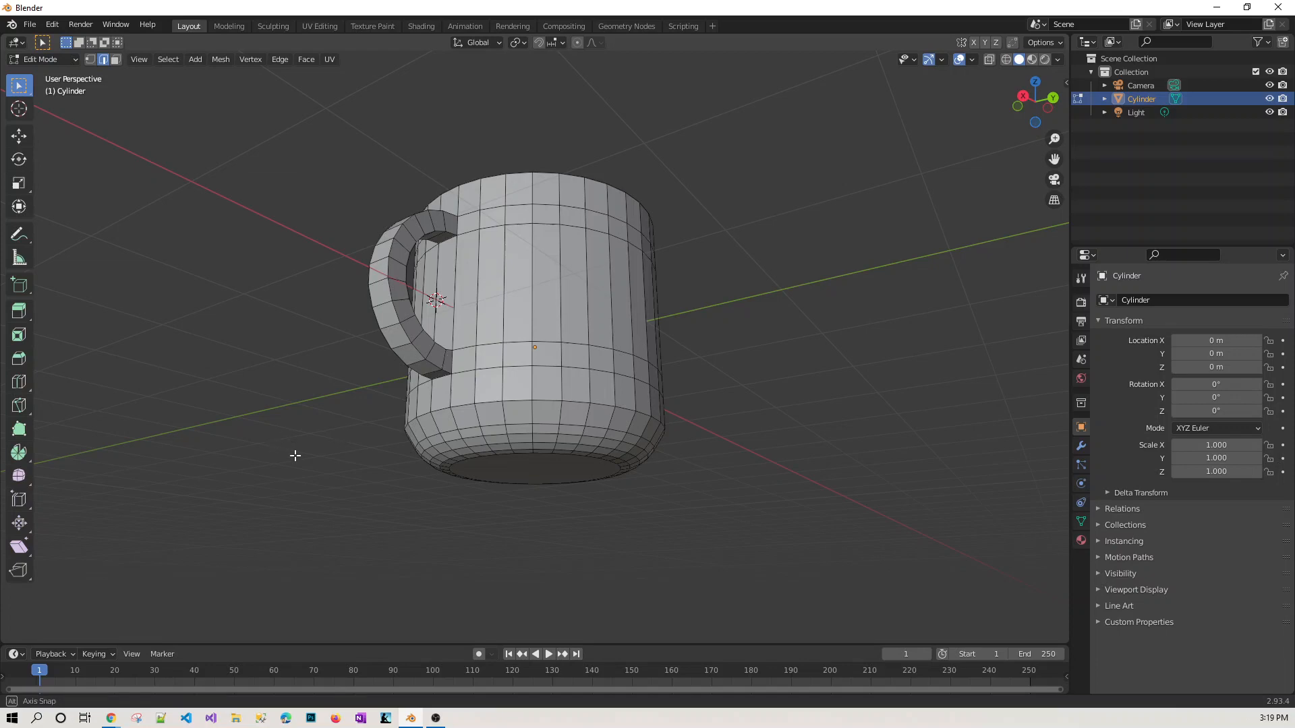
Step: Leave Edit Mode and inspect the mug in rendered shading from several angles
middle_click_drag(292, 454, 457, 508)
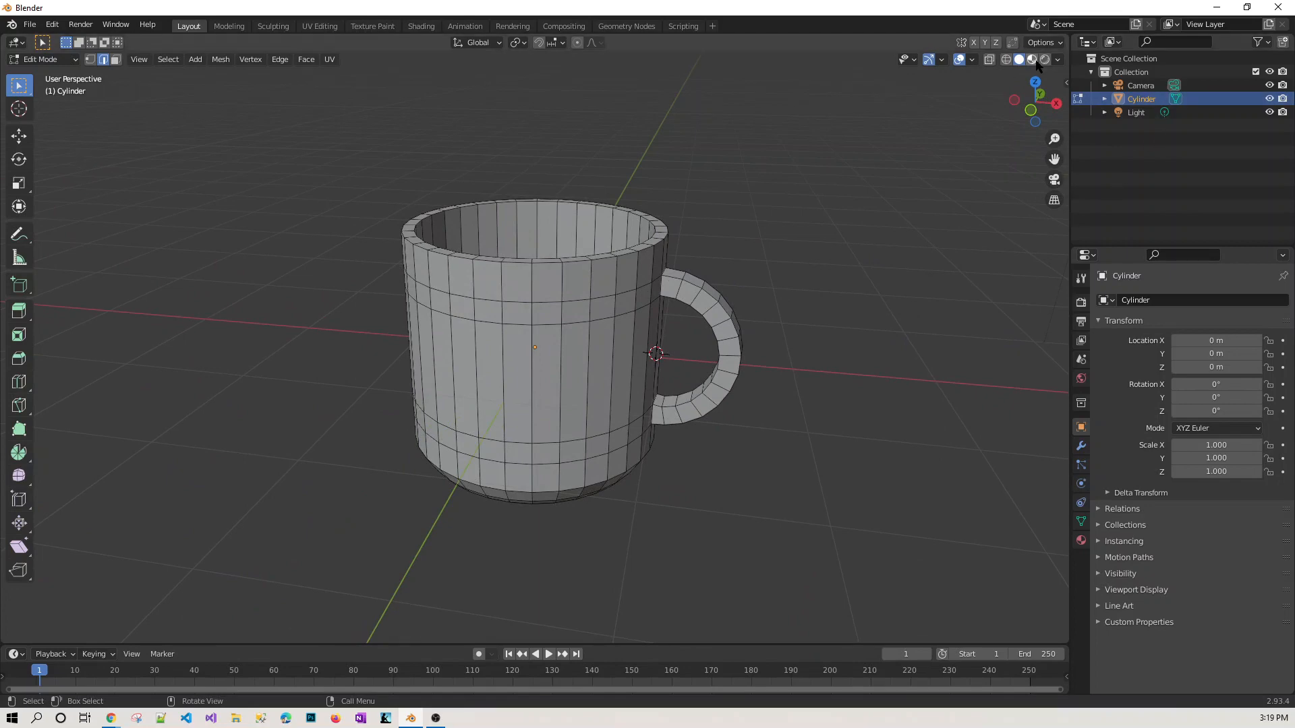
key("z")
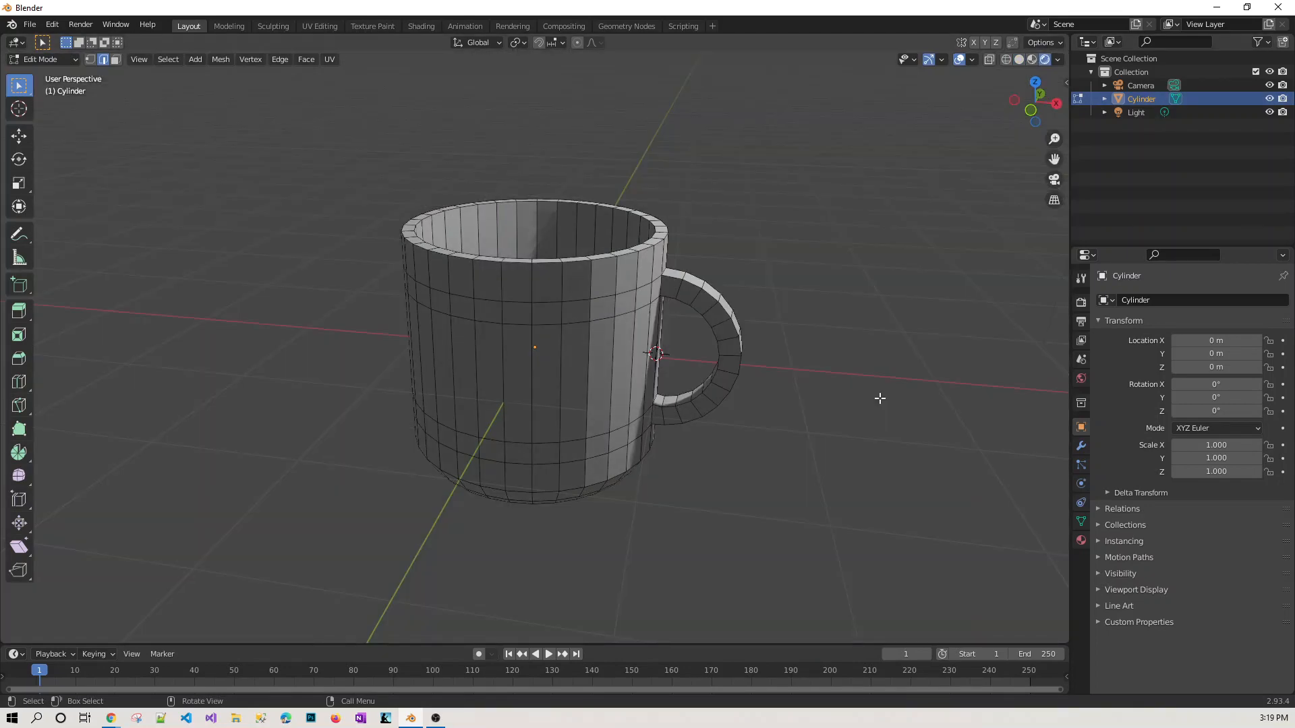
key("Tab")
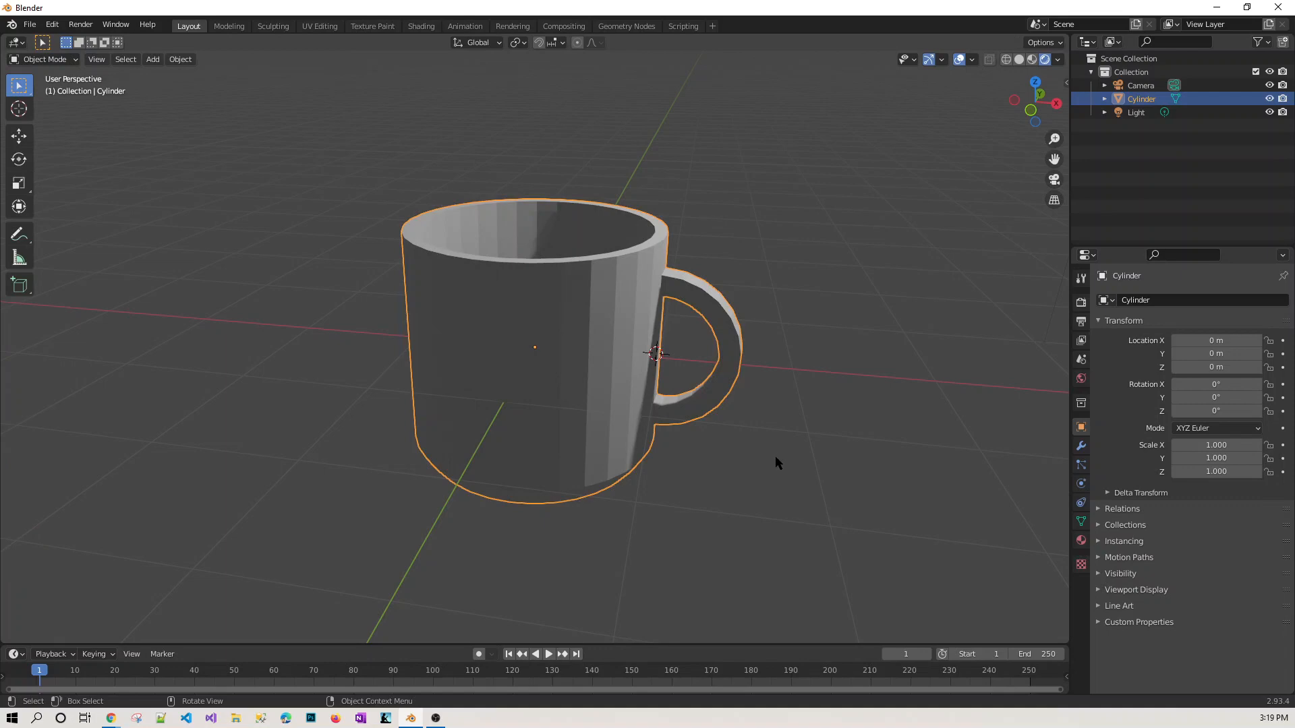
middle_click_drag(820, 480, 783, 472)
middle_click_drag(685, 529, 796, 520)
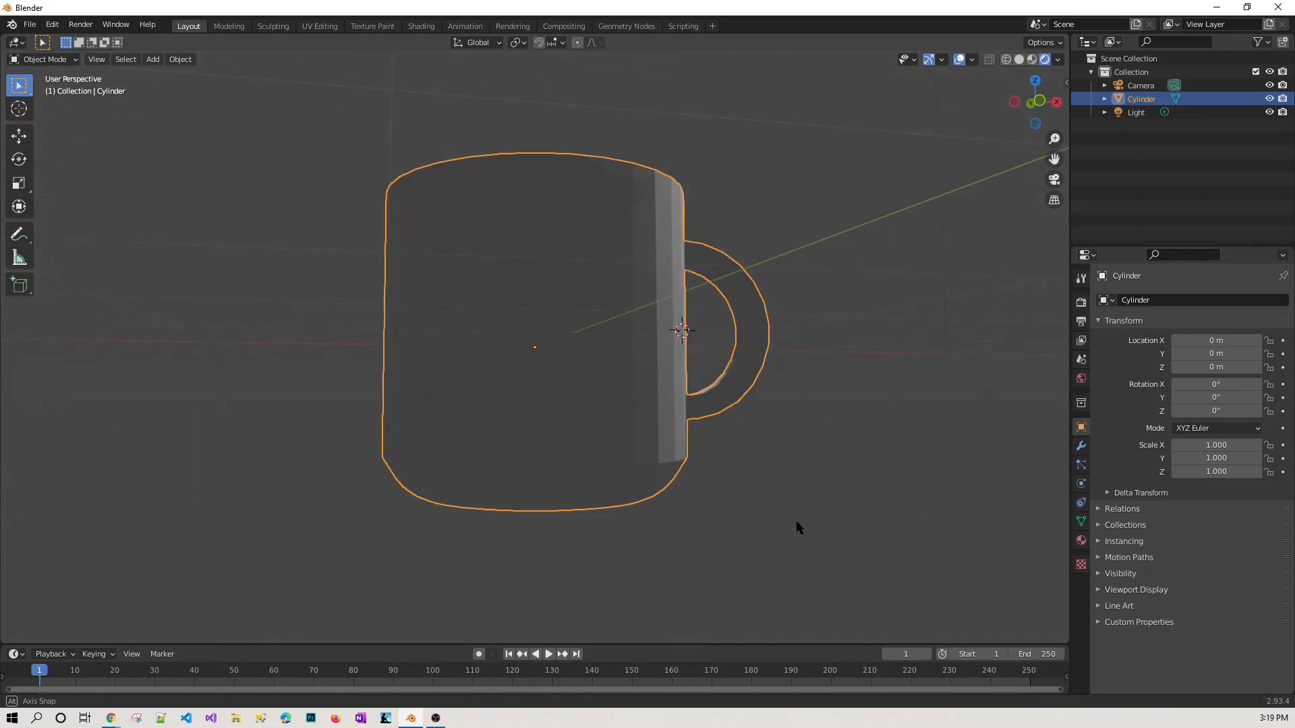
Step: Return the viewport to solid shading and apply Shade Smooth to the mug
left_click(1019, 59)
right_click(578, 302)
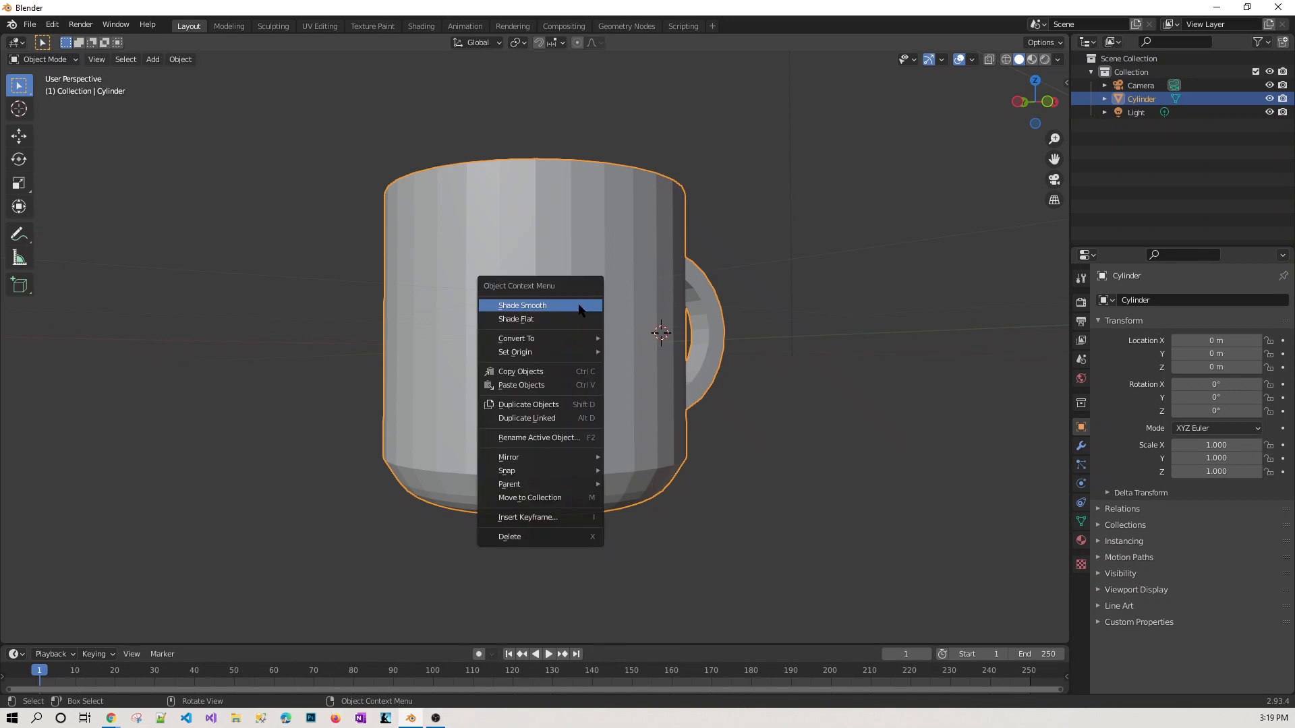
left_click(578, 303)
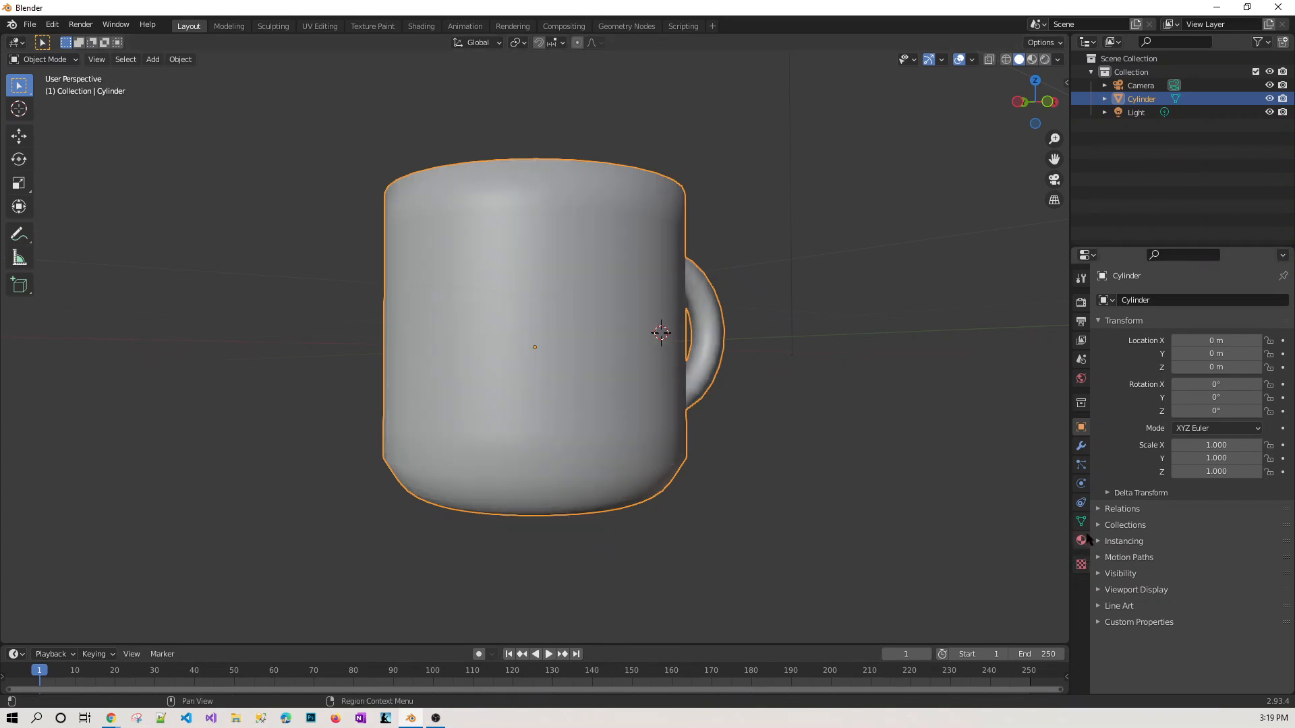
Step: Add a Subdivision Surface modifier to the mug
left_click(1082, 446)
left_click(1152, 297)
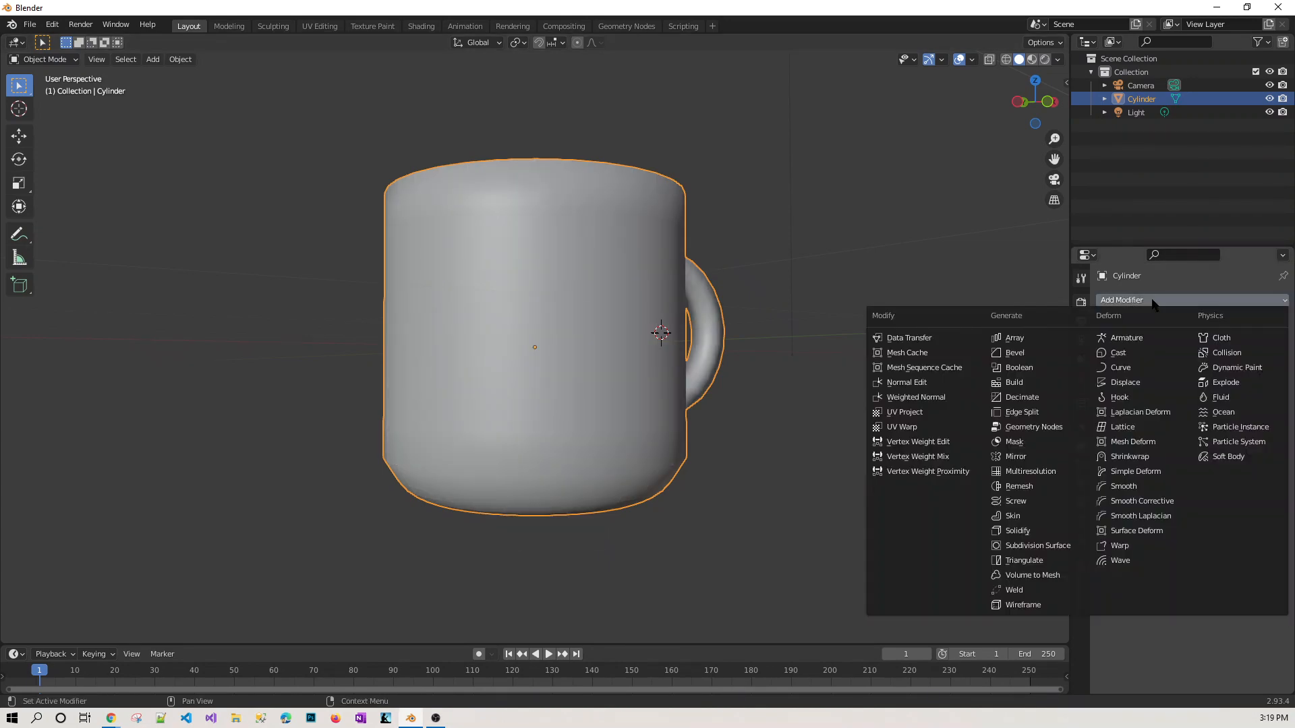
left_click(786, 479)
middle_click_drag(884, 464, 863, 535)
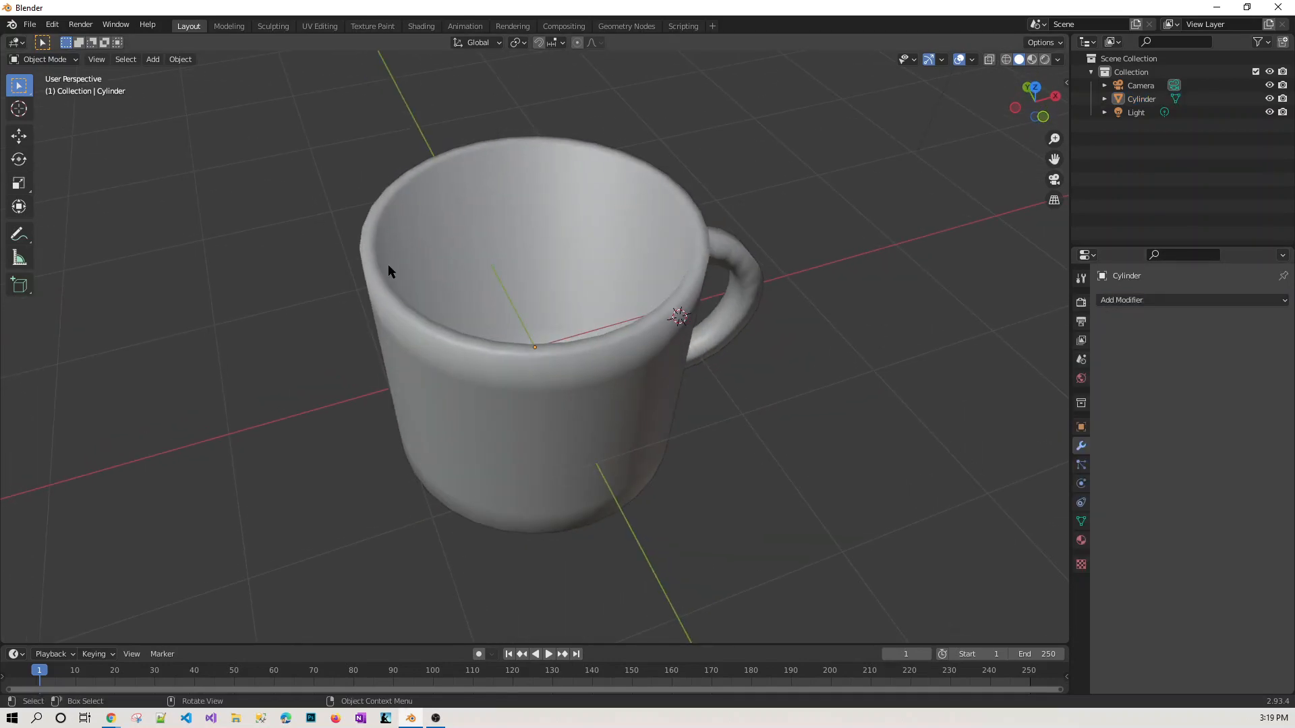
left_click(614, 454)
left_click(1150, 300)
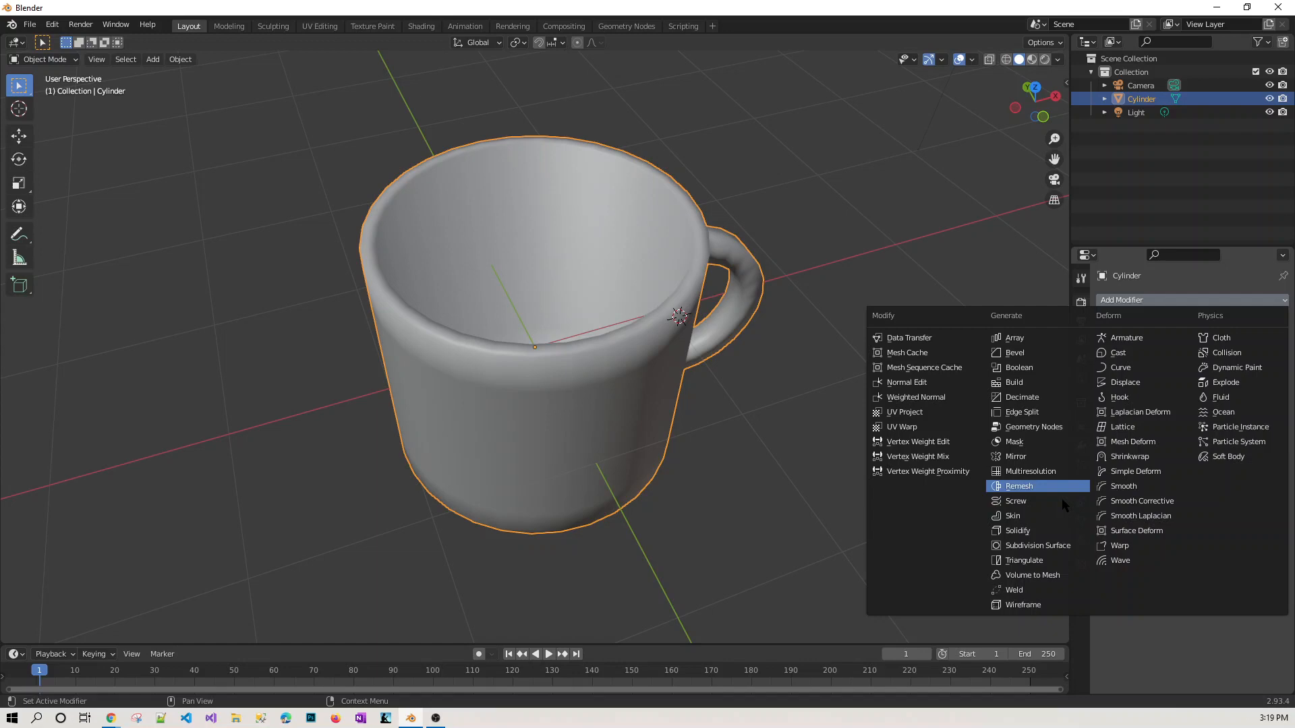
left_click(1037, 546)
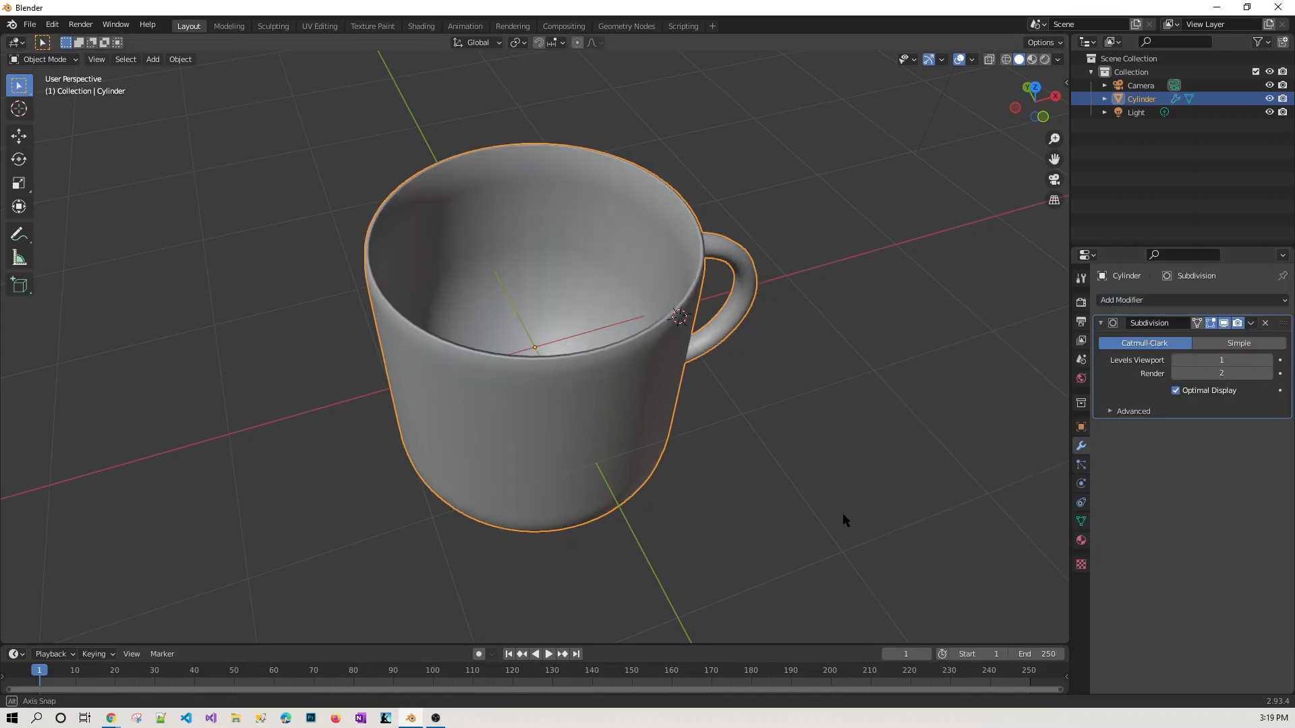
Step: Set the Subdivision modifier's viewport level to 5 and its render level to 6
middle_click_drag(844, 521, 757, 443)
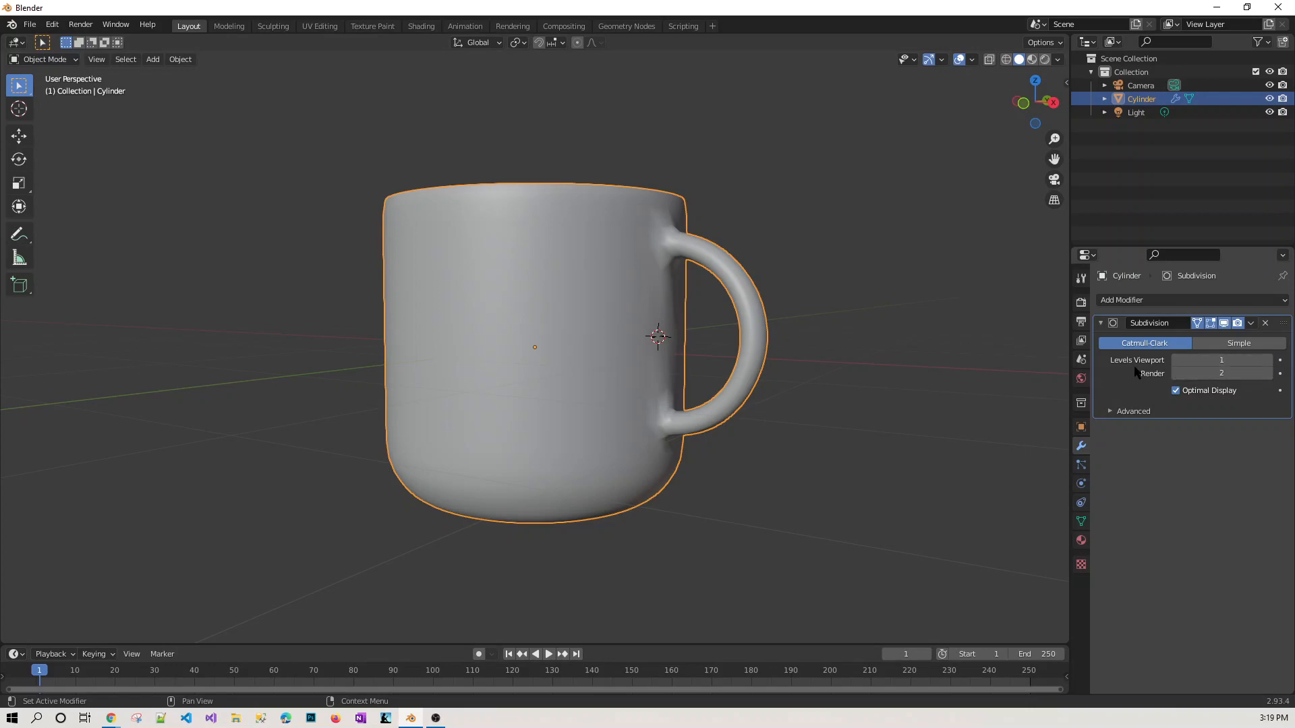
left_click(1268, 361)
left_click(1267, 361)
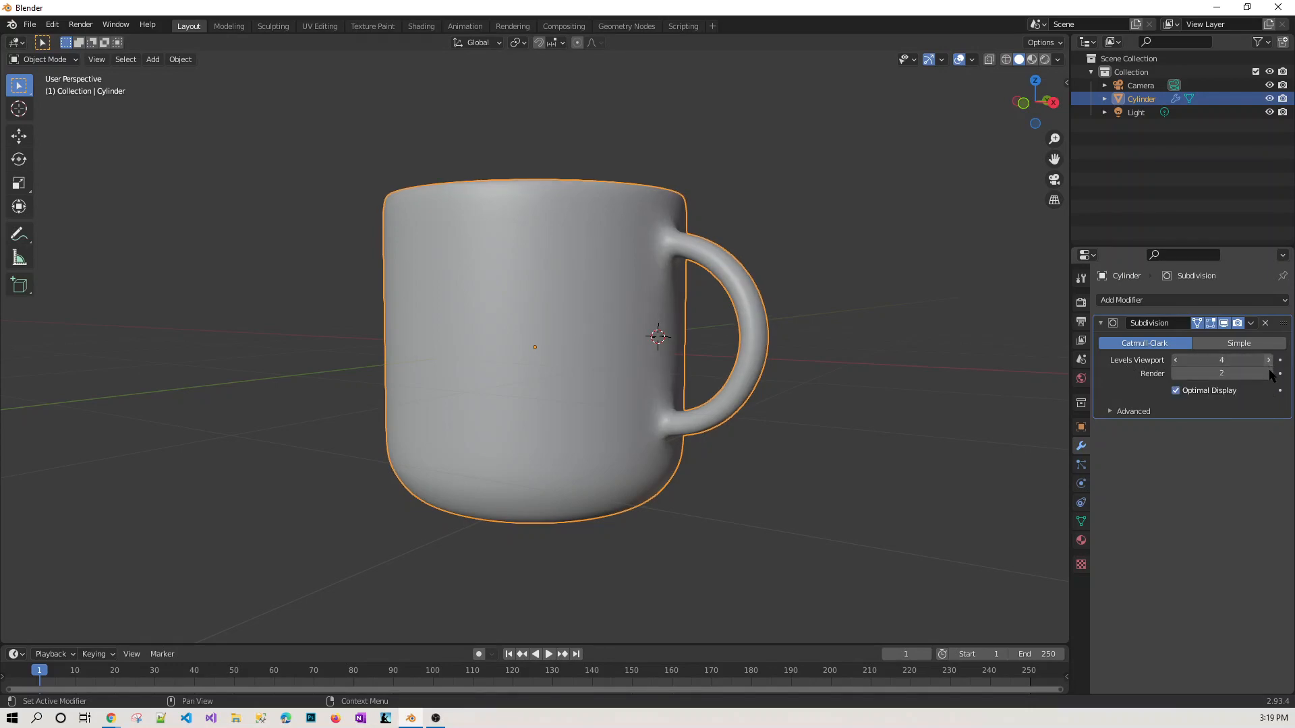
left_click(1268, 373)
left_click(1269, 373)
left_click(1269, 373)
left_click(1268, 373)
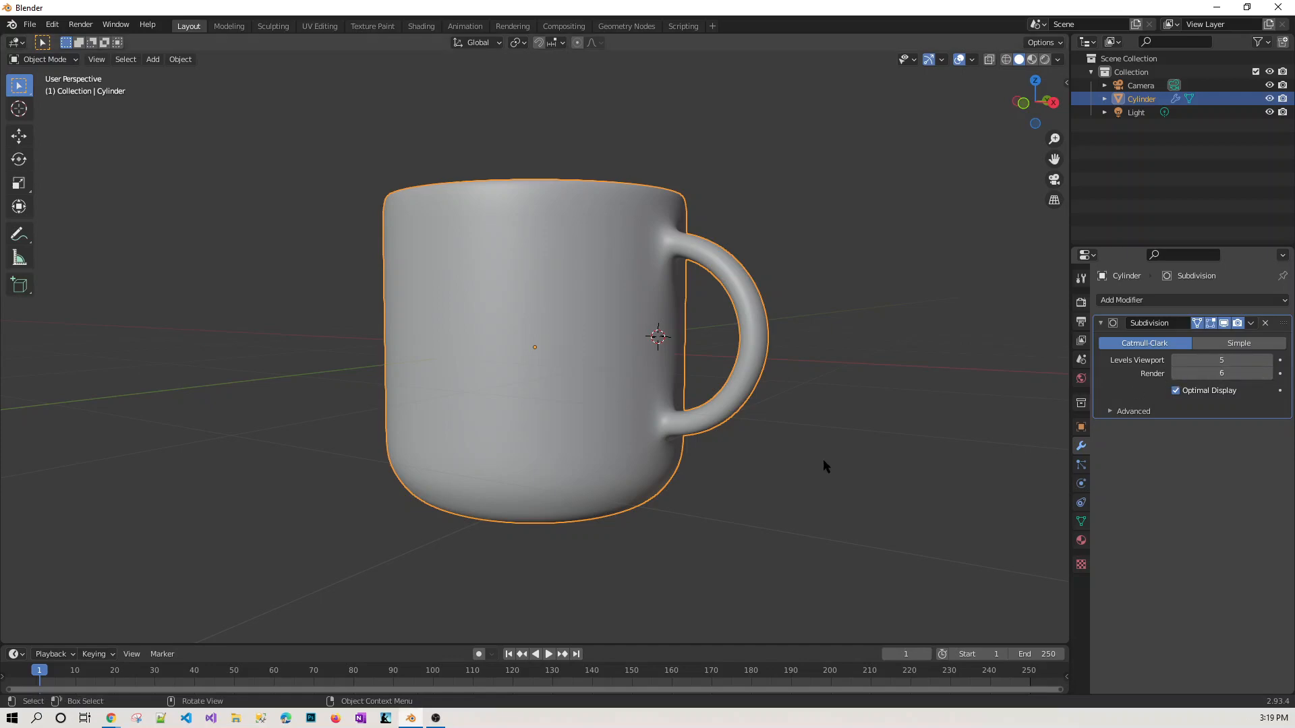
Step: Move the mug up 1 m along the Z axis in front view
middle_click_drag(324, 458, 362, 447)
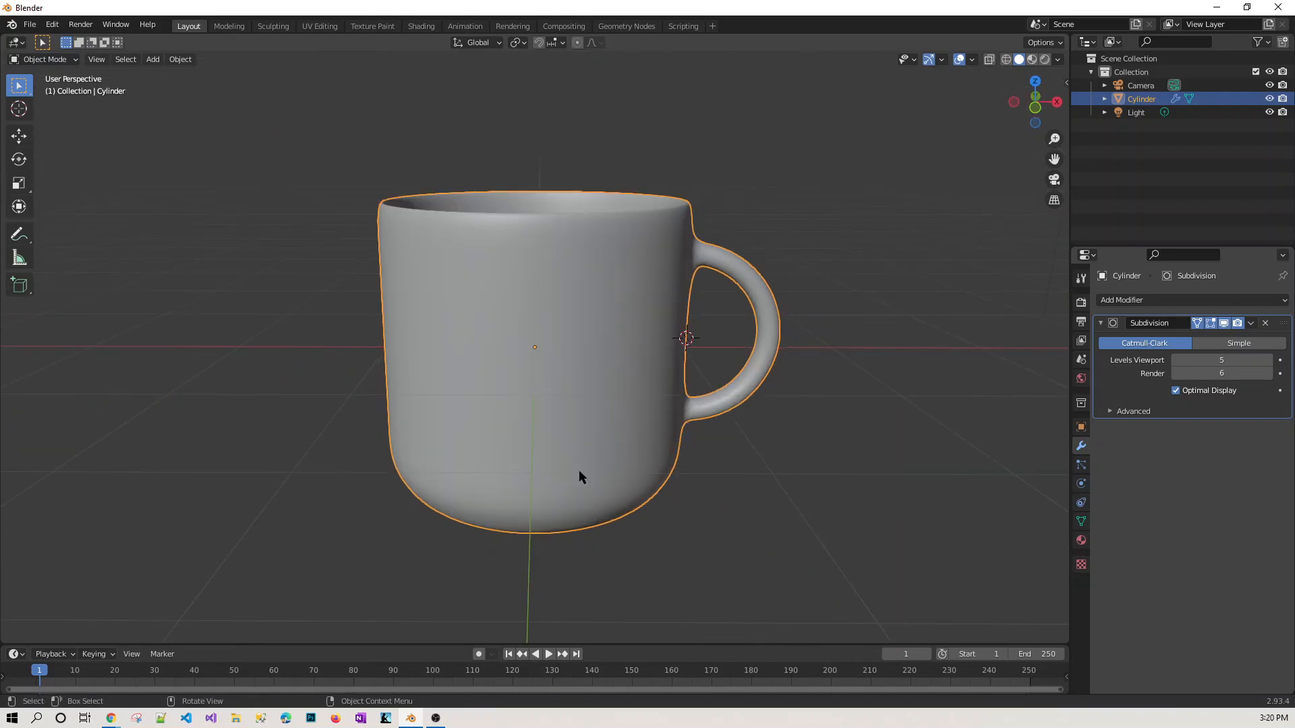
key("KP_1")
type("g")
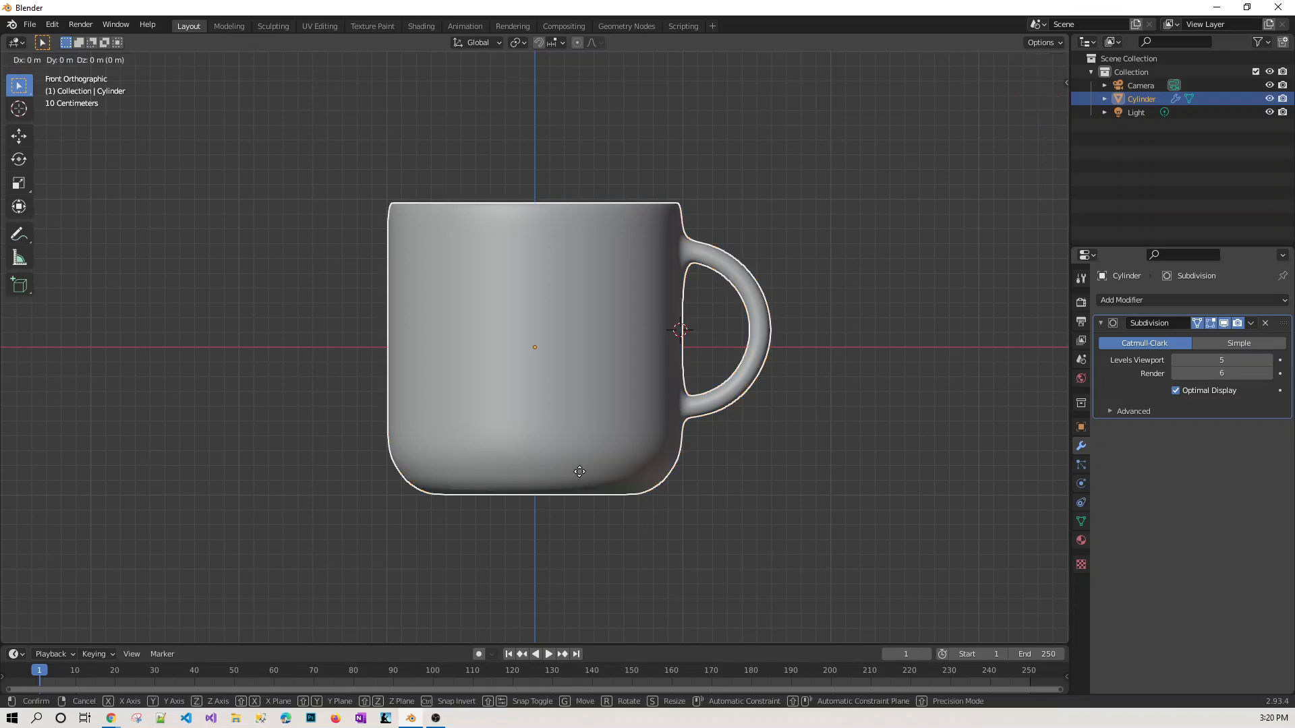
type("z")
type("1")
key("Return")
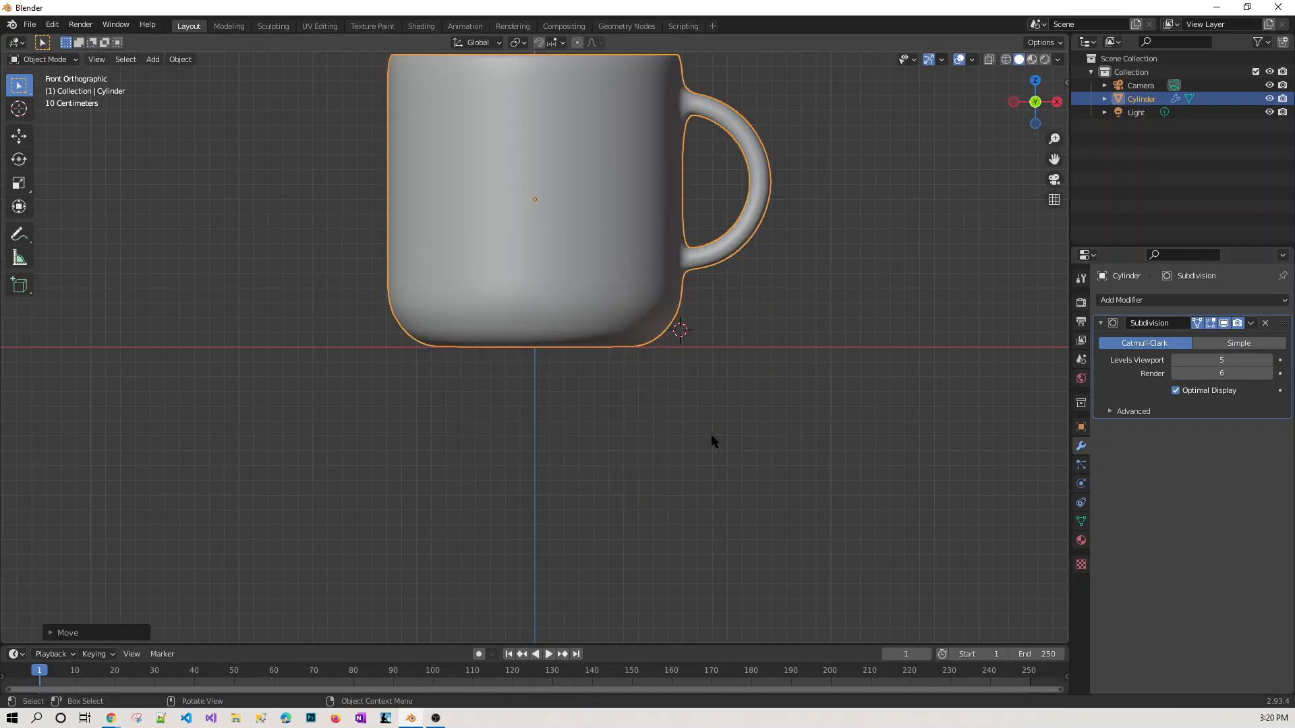
Step: Scale the mug to about 0.13 and lower it along Z until its base rests on the red X axis line
scroll(740, 429, "down", 3)
left_click(589, 295)
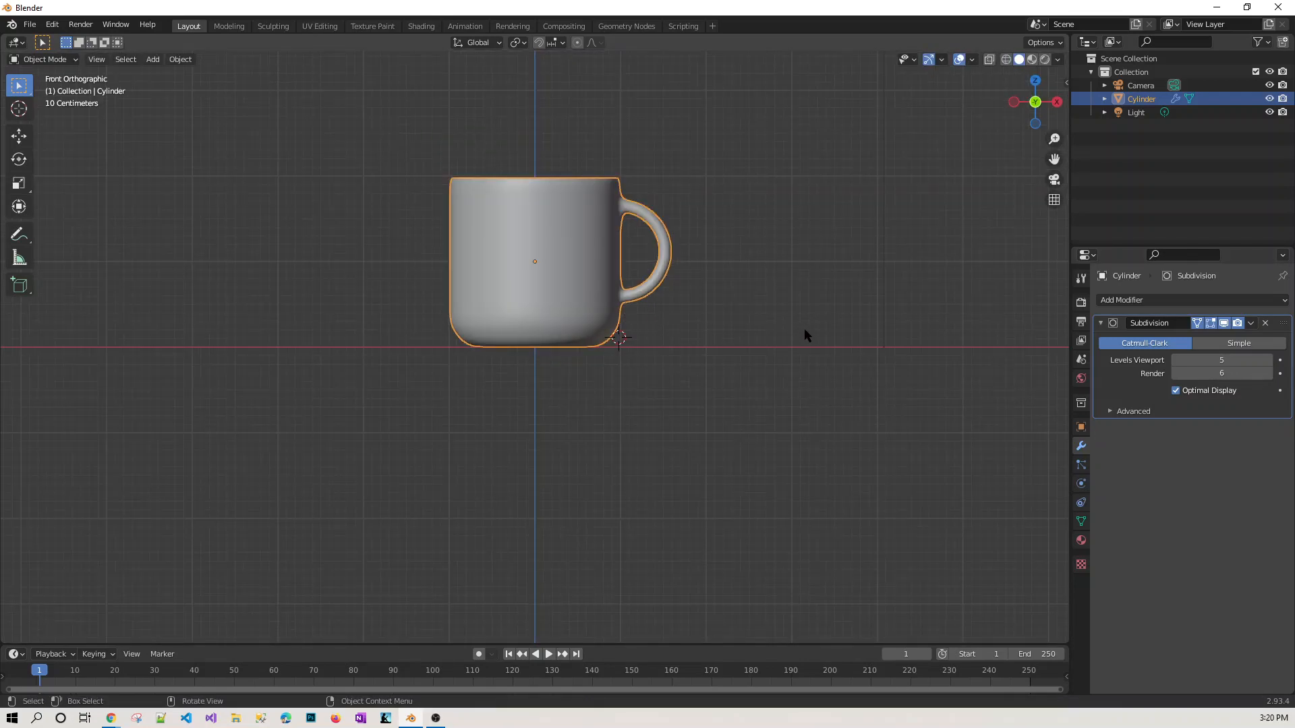
key("s")
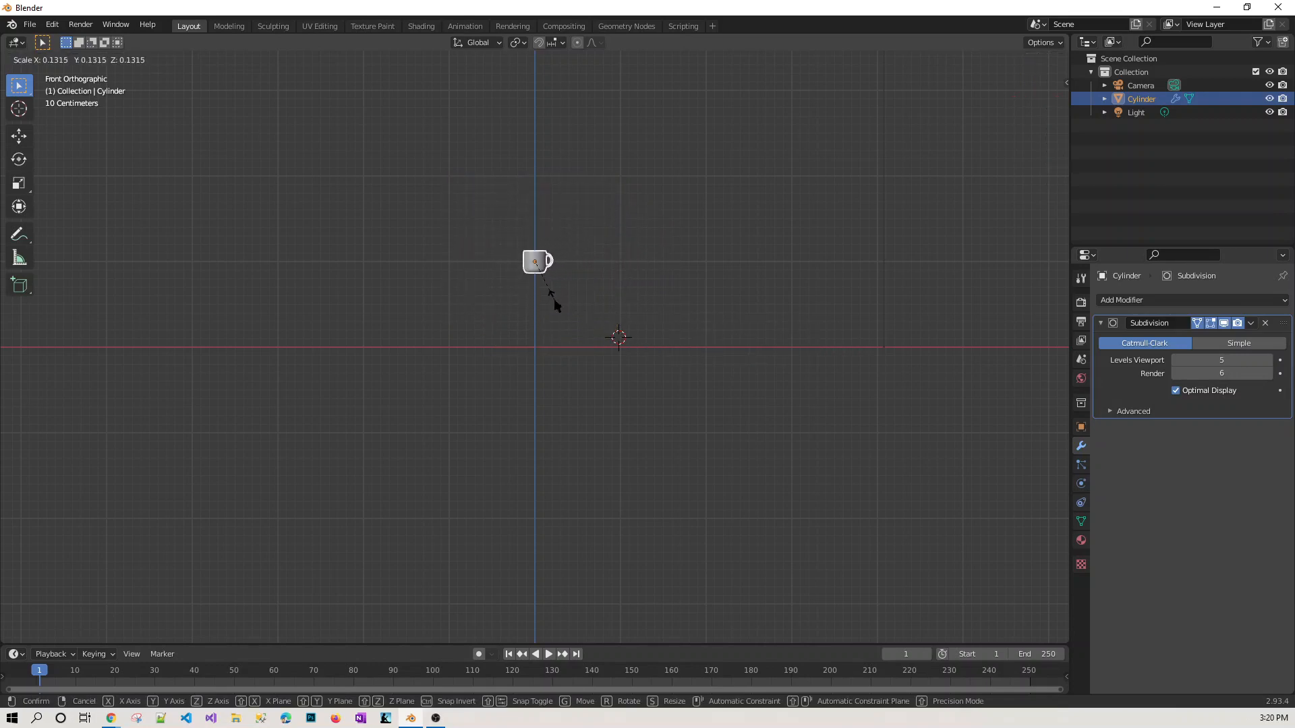
left_click(555, 301)
key("g")
key("z")
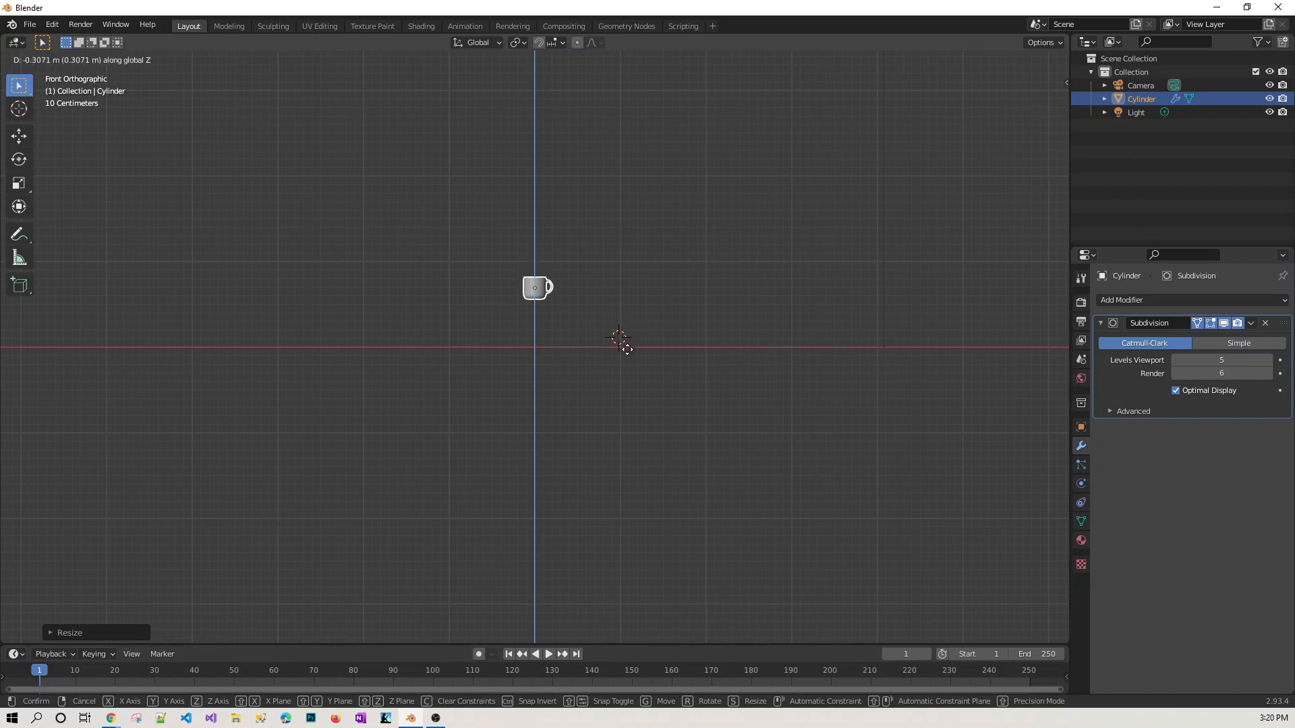
left_click(622, 387)
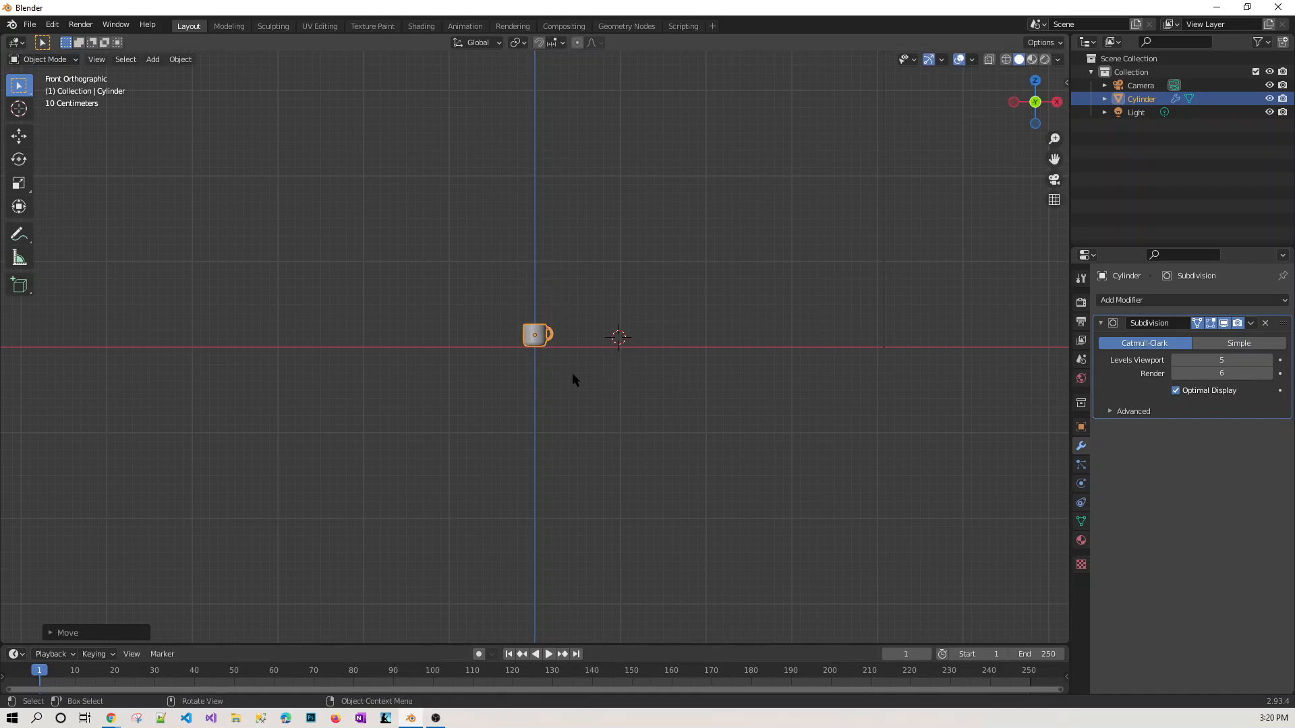
Step: Place the 3D cursor at the bottom centre of the mug
left_click(533, 347)
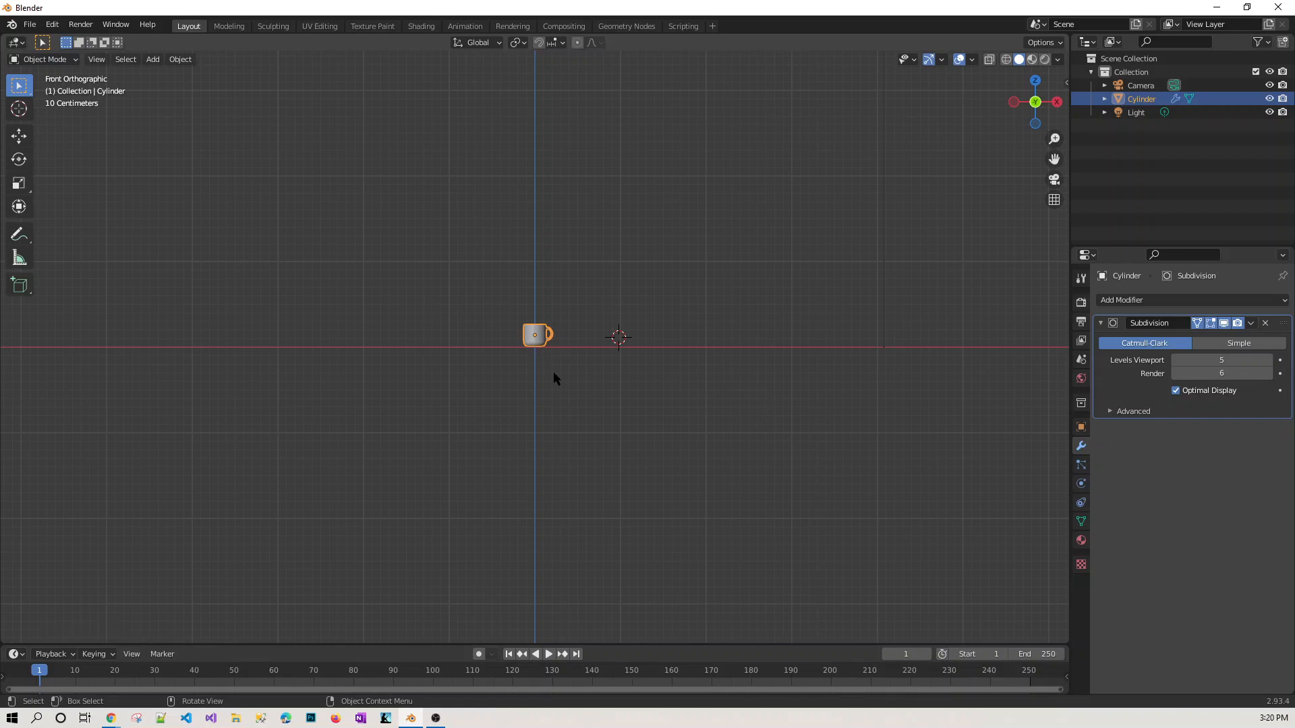
left_click(18, 108)
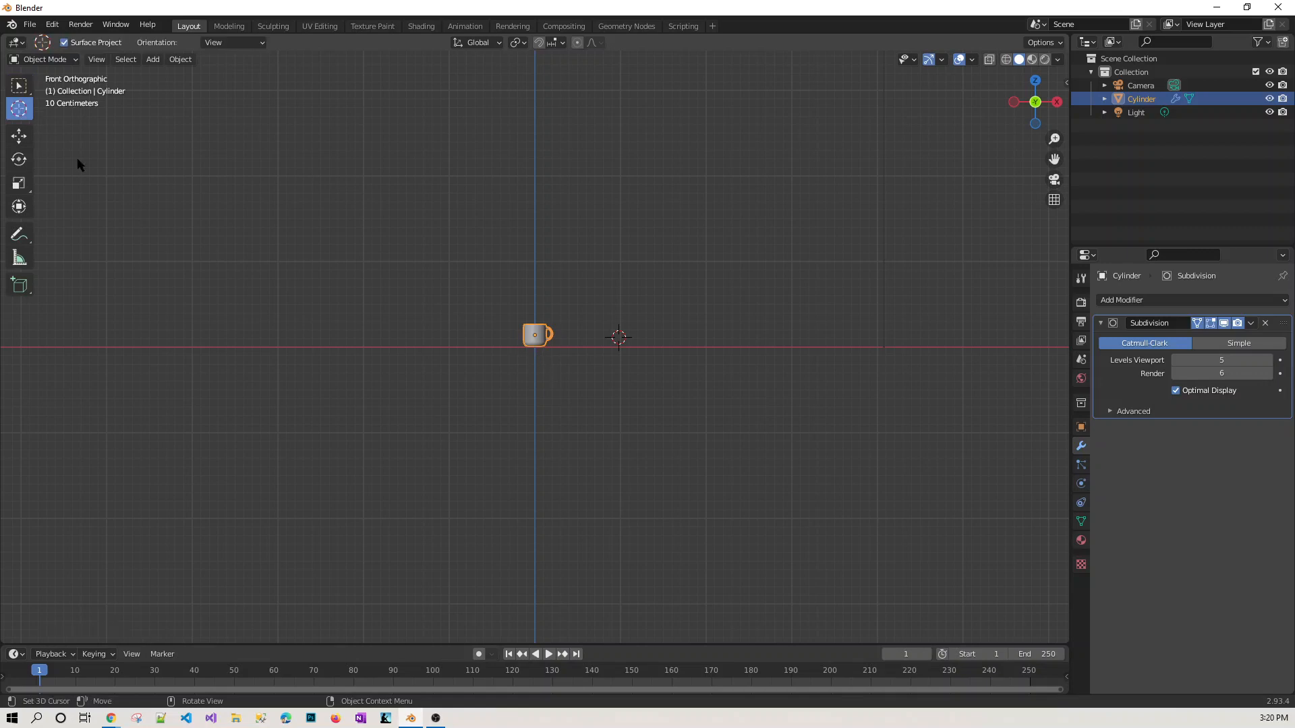
left_click(533, 349)
Step: Add a plane mesh at the 3D cursor and enlarge it into a broad ground surface under the mug
middle_click_drag(659, 354, 650, 444)
key("shift+a")
mouse_move(647, 435)
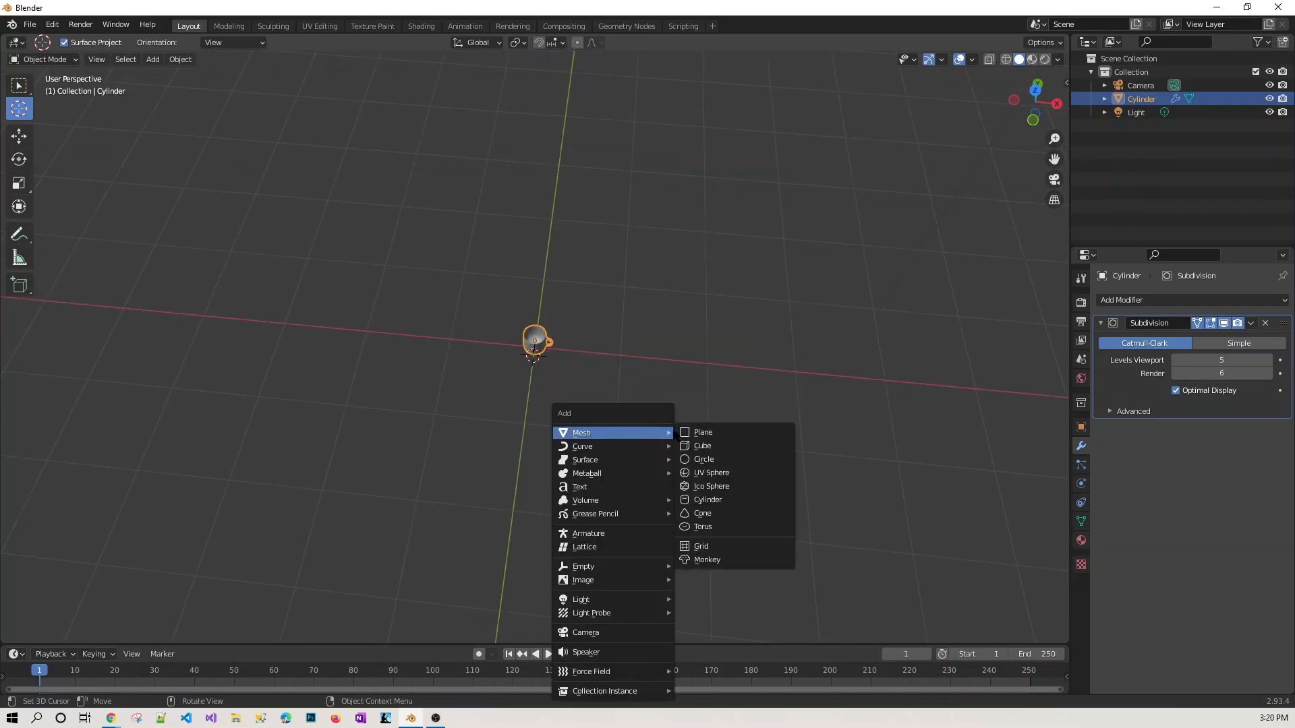
left_click(695, 436)
key("s")
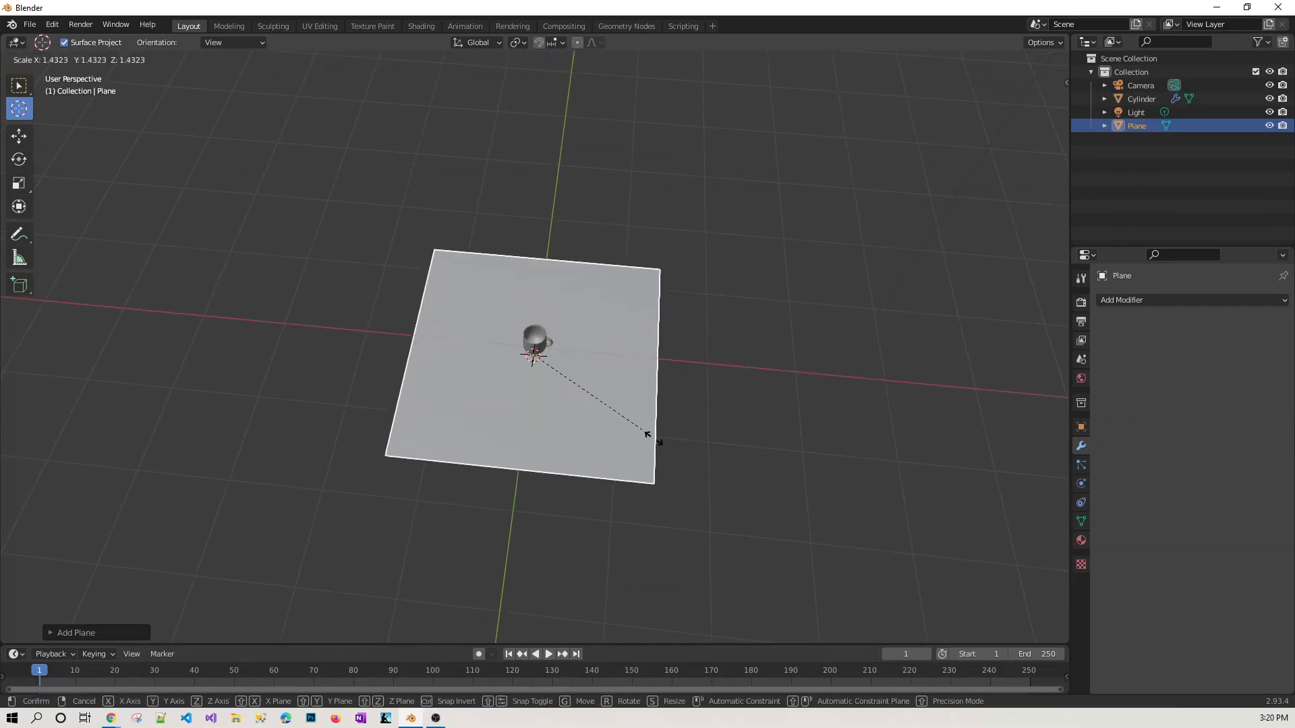
left_click(775, 487)
middle_click_drag(848, 493, 844, 471)
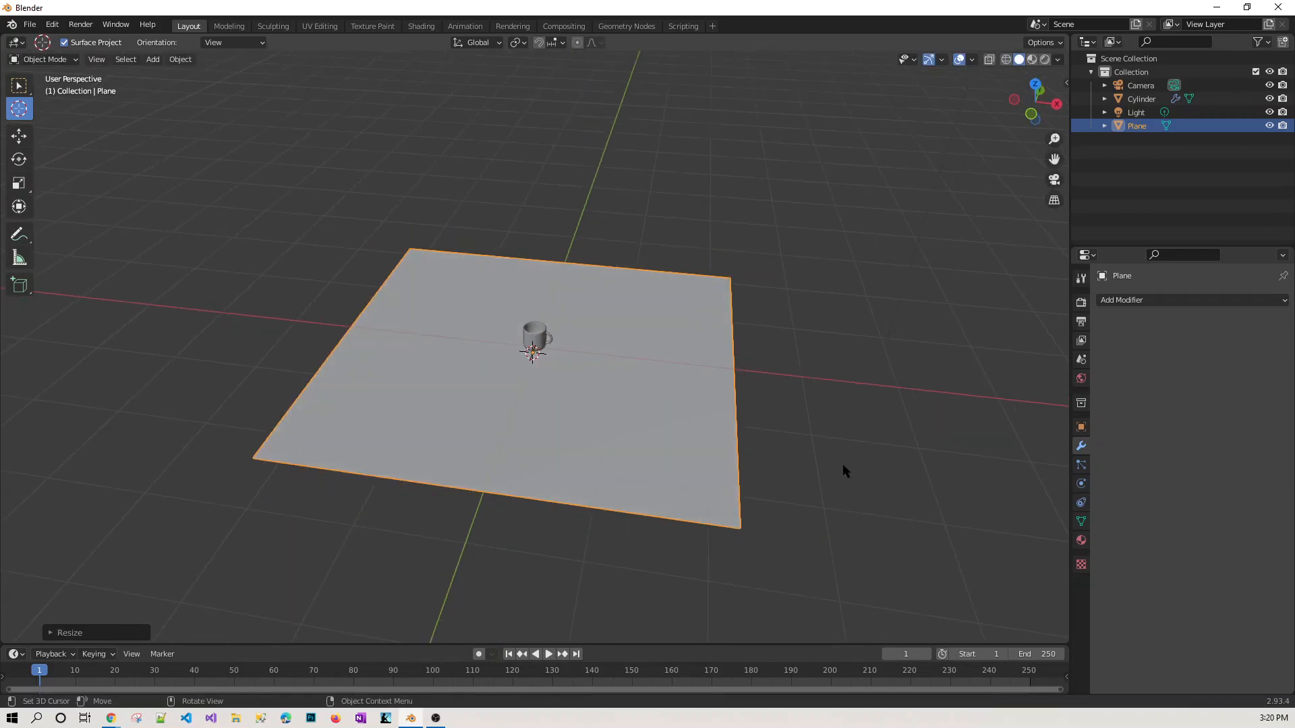
Step: Switch the viewport to rendered shading and examine the mug and its shadow on the plane up close
left_click(1046, 59)
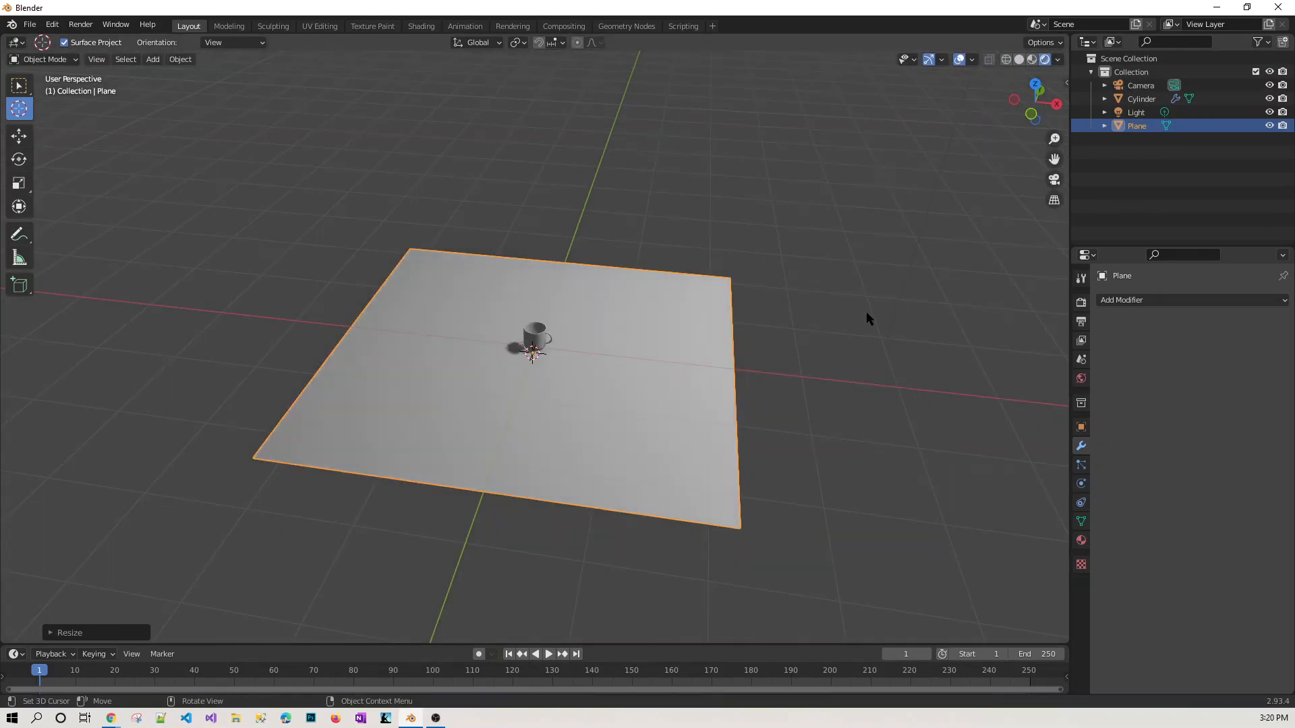
scroll(742, 476, "up", 4)
middle_click_drag(742, 477, 674, 465)
Step: Place the 3D cursor at the mug's base again, return to the selection tool and select the mug
left_click(535, 312)
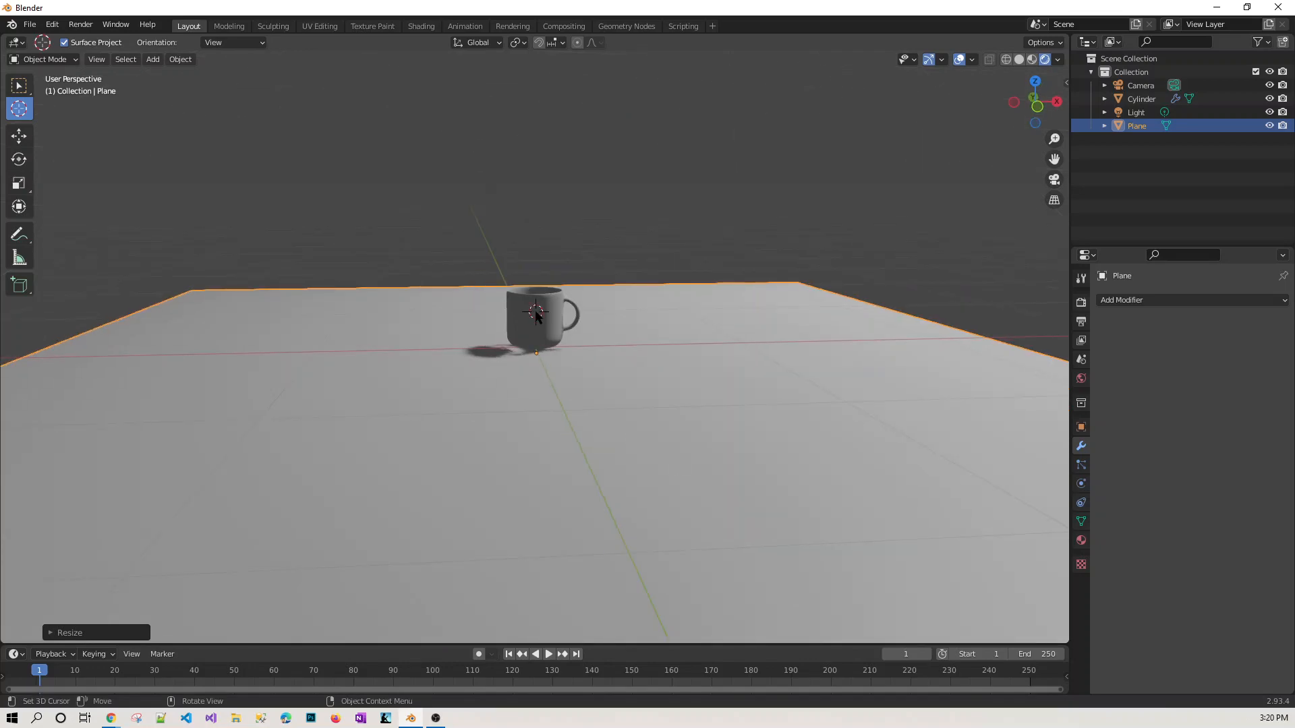
left_click(536, 351)
left_click(19, 85)
left_click(539, 328)
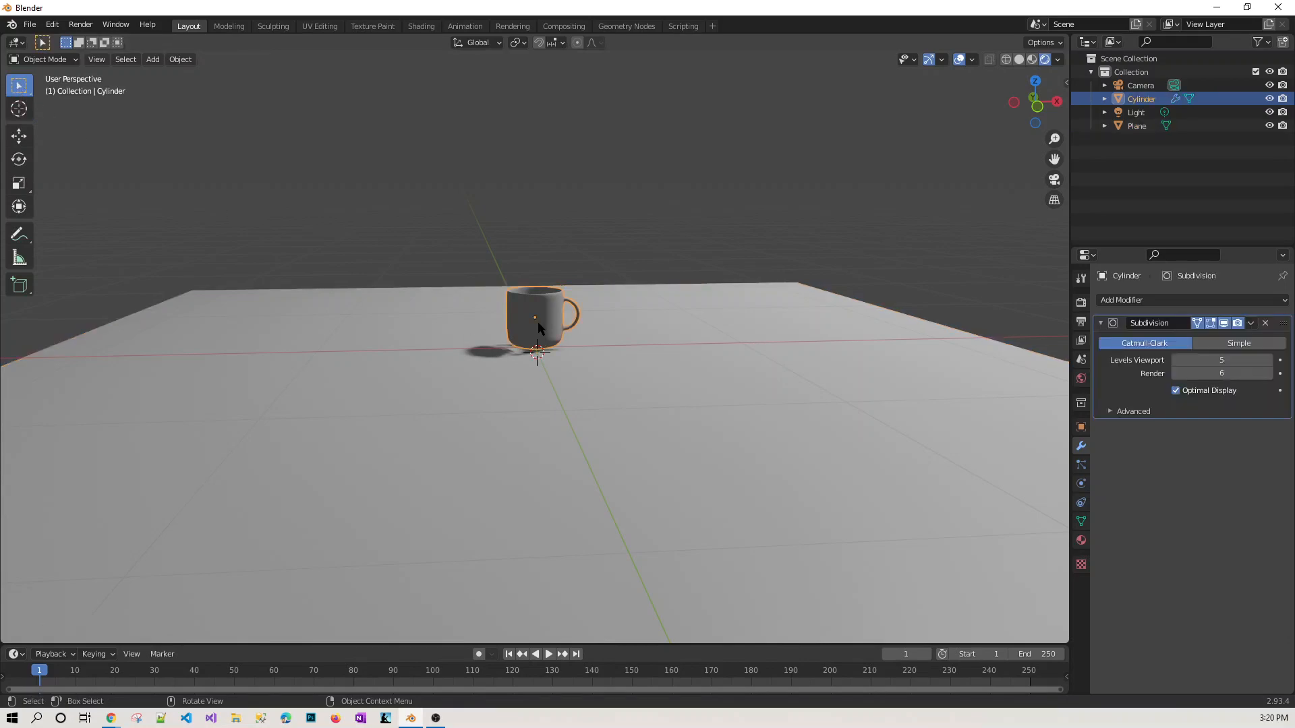
Step: Open the Shading workspace and create a new material for the mug
scroll(982, 427, "down", 5)
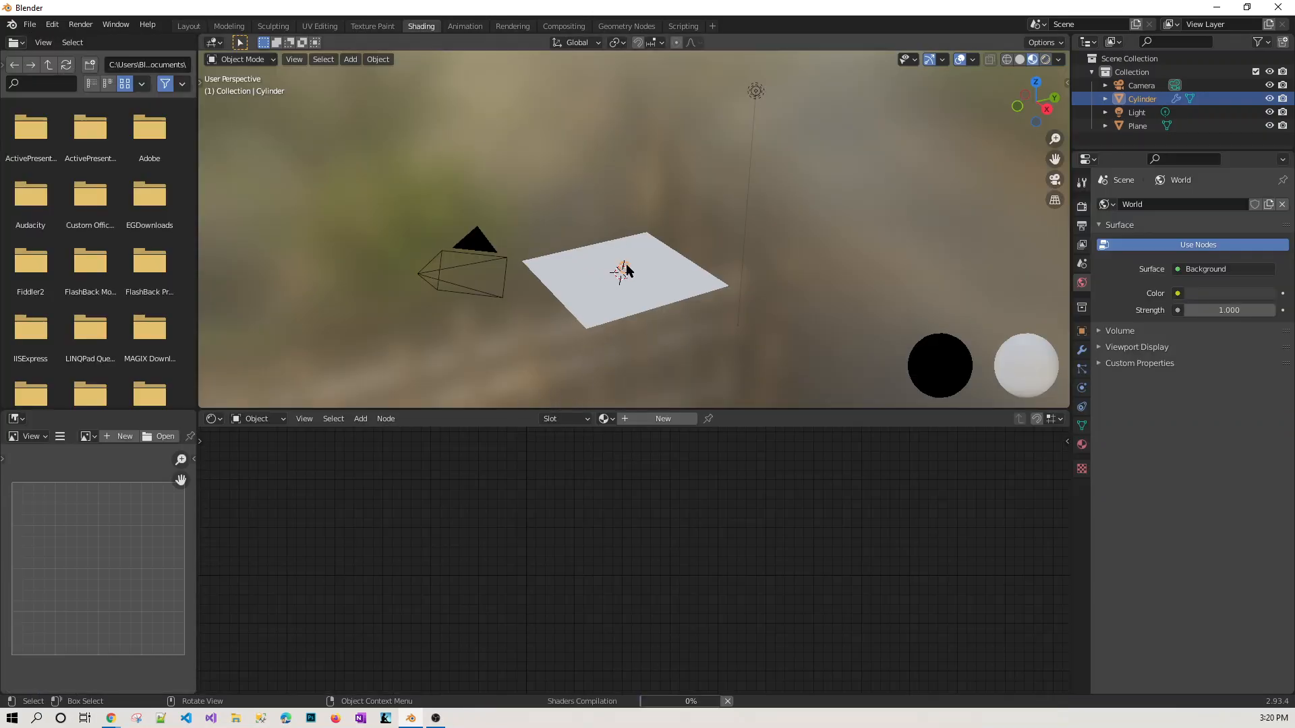
left_click(1083, 446)
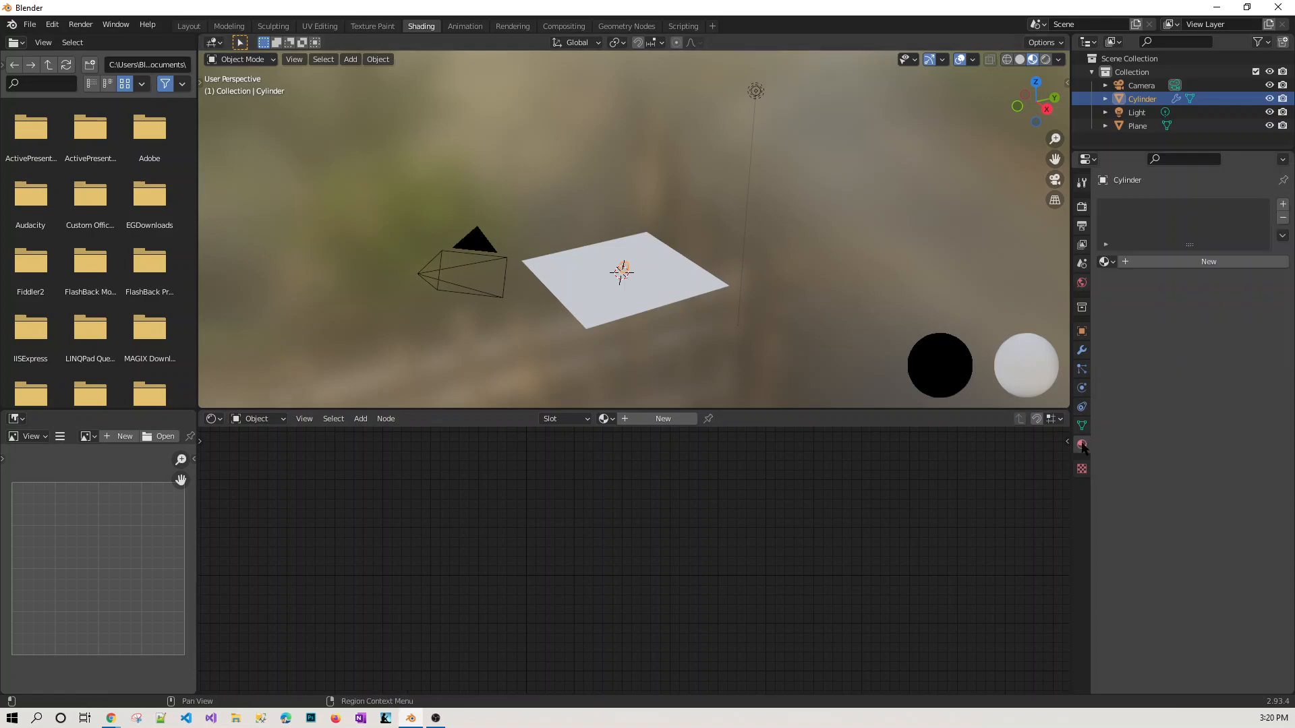
left_click(1185, 262)
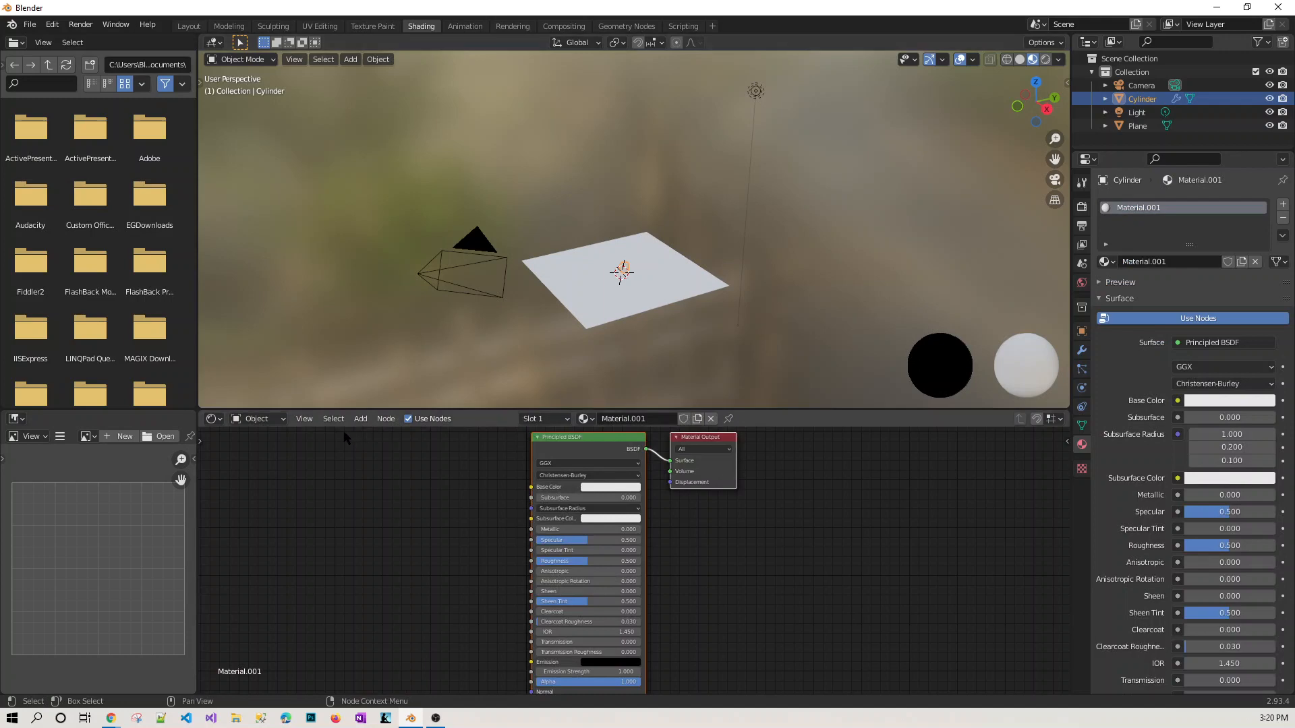
Step: Add a Noise Texture node and connect its Color output to the Principled BSDF's Base Color
left_click(360, 419)
mouse_move(388, 497)
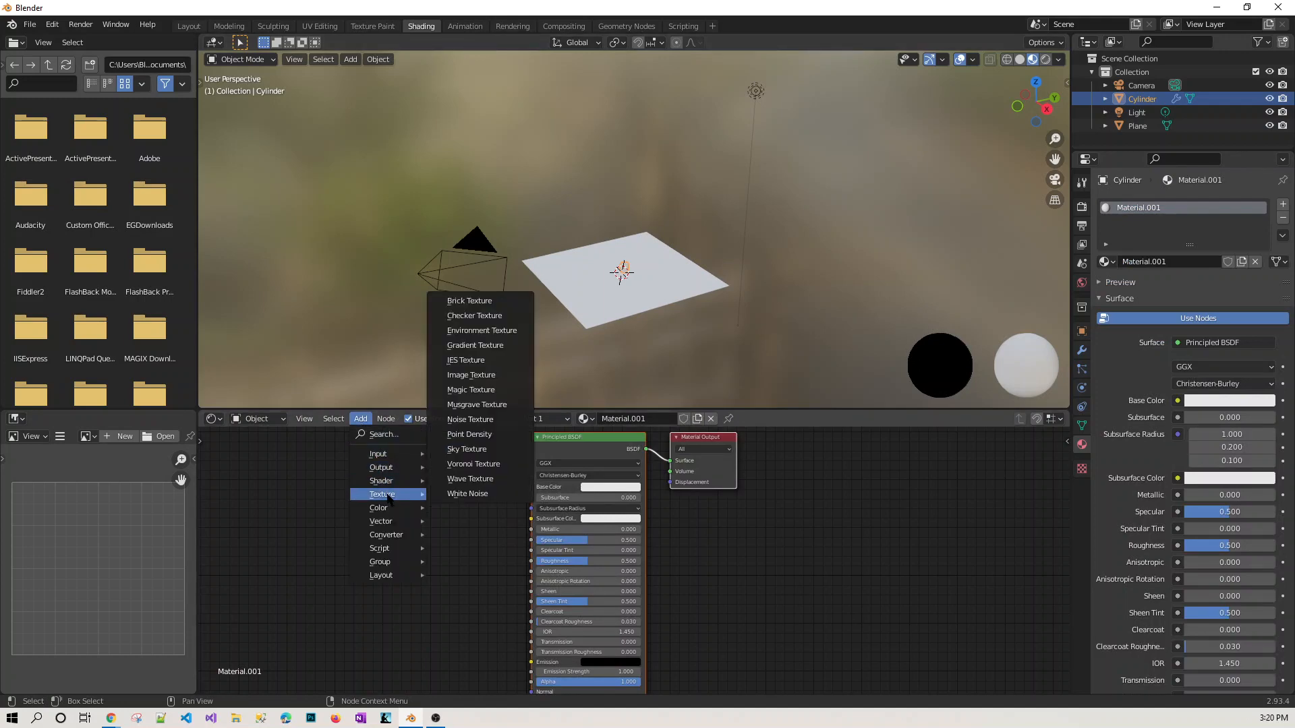
left_click(470, 419)
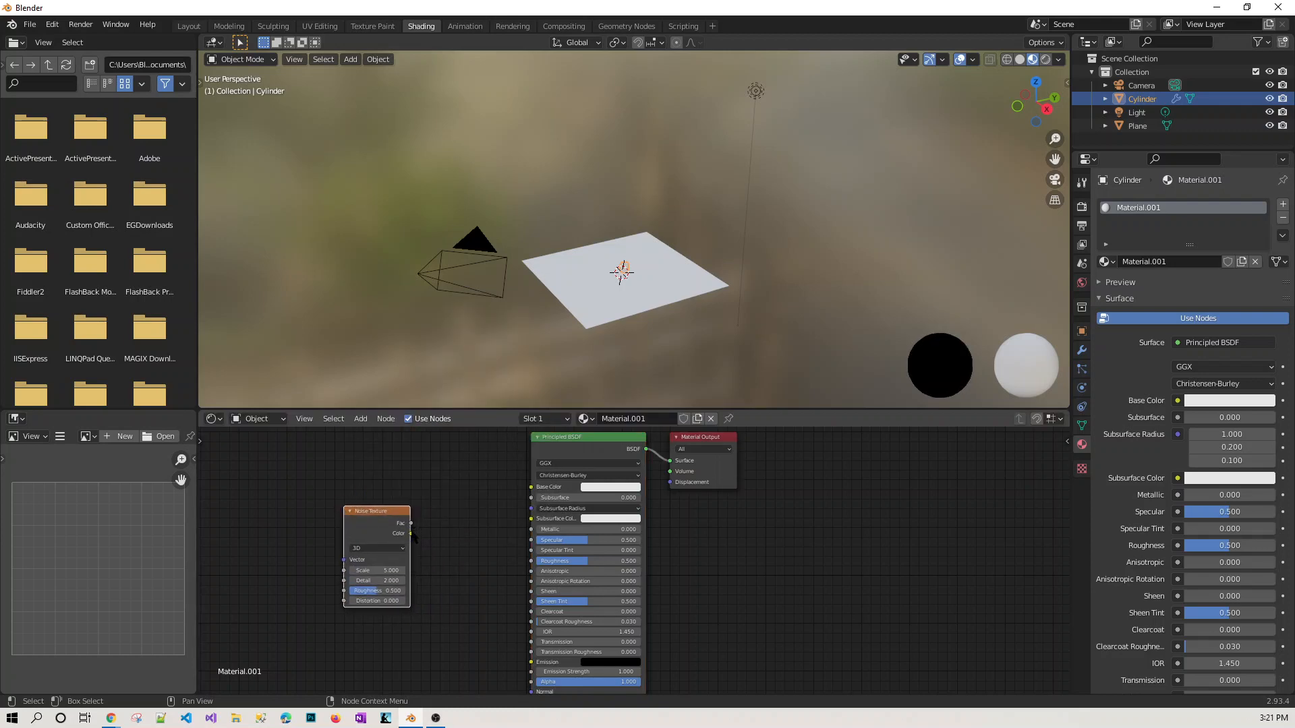
left_click_drag(412, 534, 531, 487)
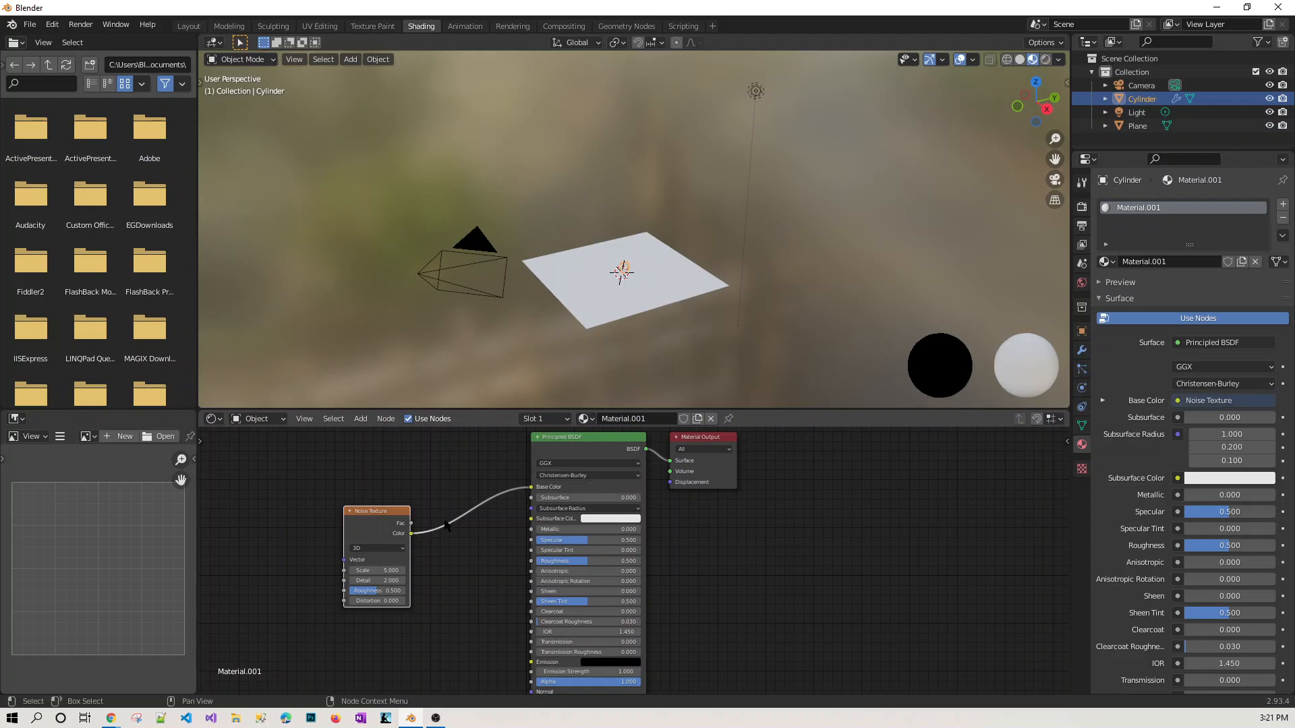
Step: Set the Principled BSDF's Roughness to 0.100
scroll(647, 313, "up", 5)
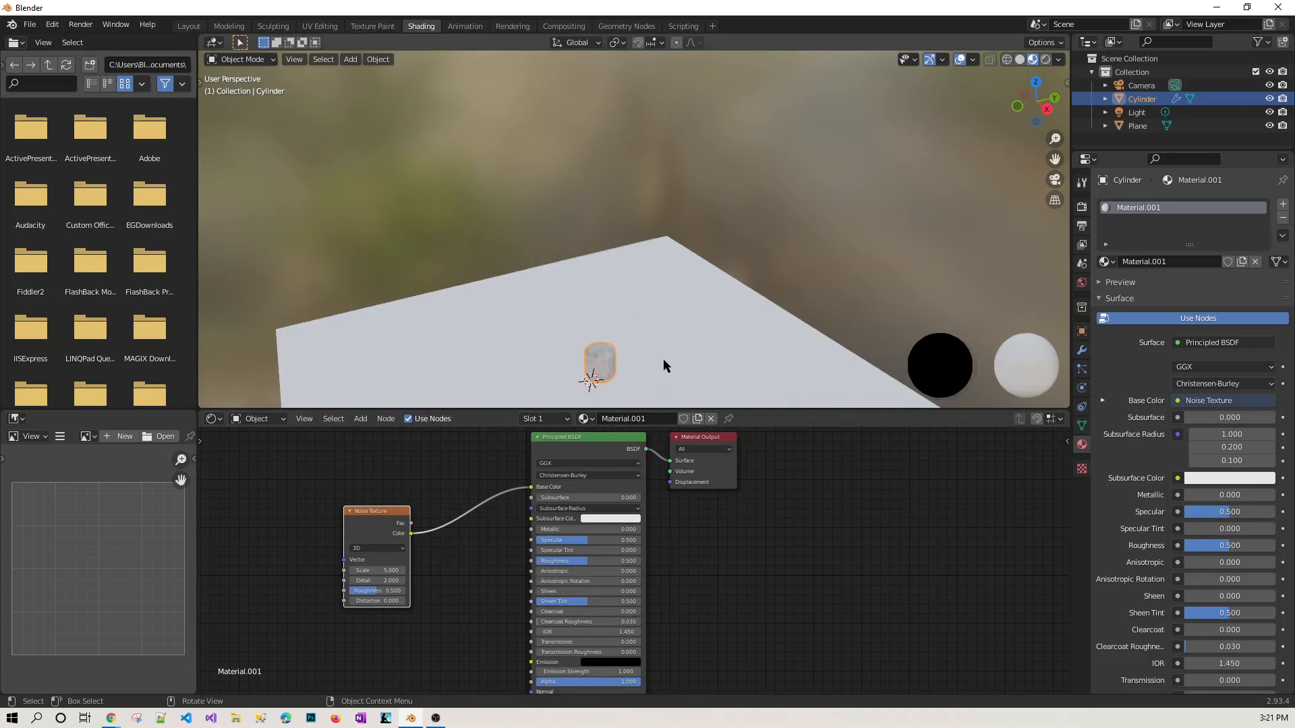
scroll(670, 366, "up", 4)
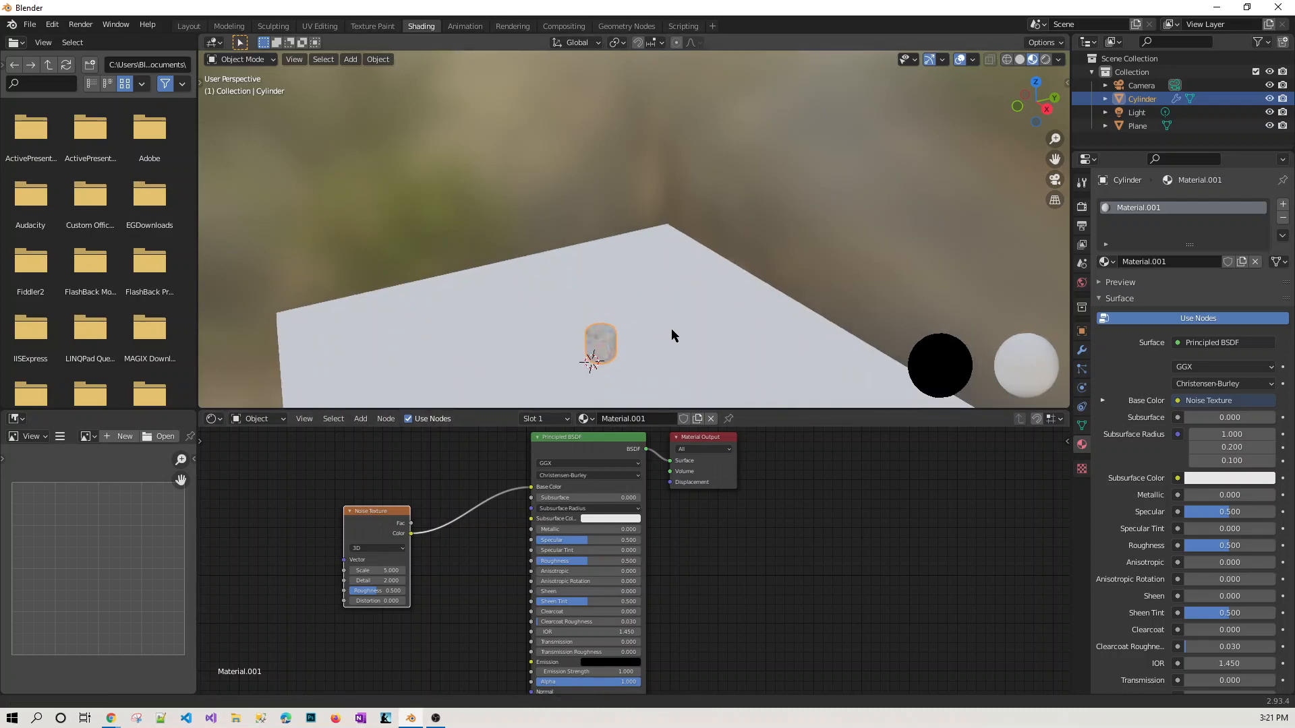
middle_click_drag(616, 290, 645, 309)
middle_click_drag(622, 364, 607, 373)
left_click_drag(585, 561, 541, 562)
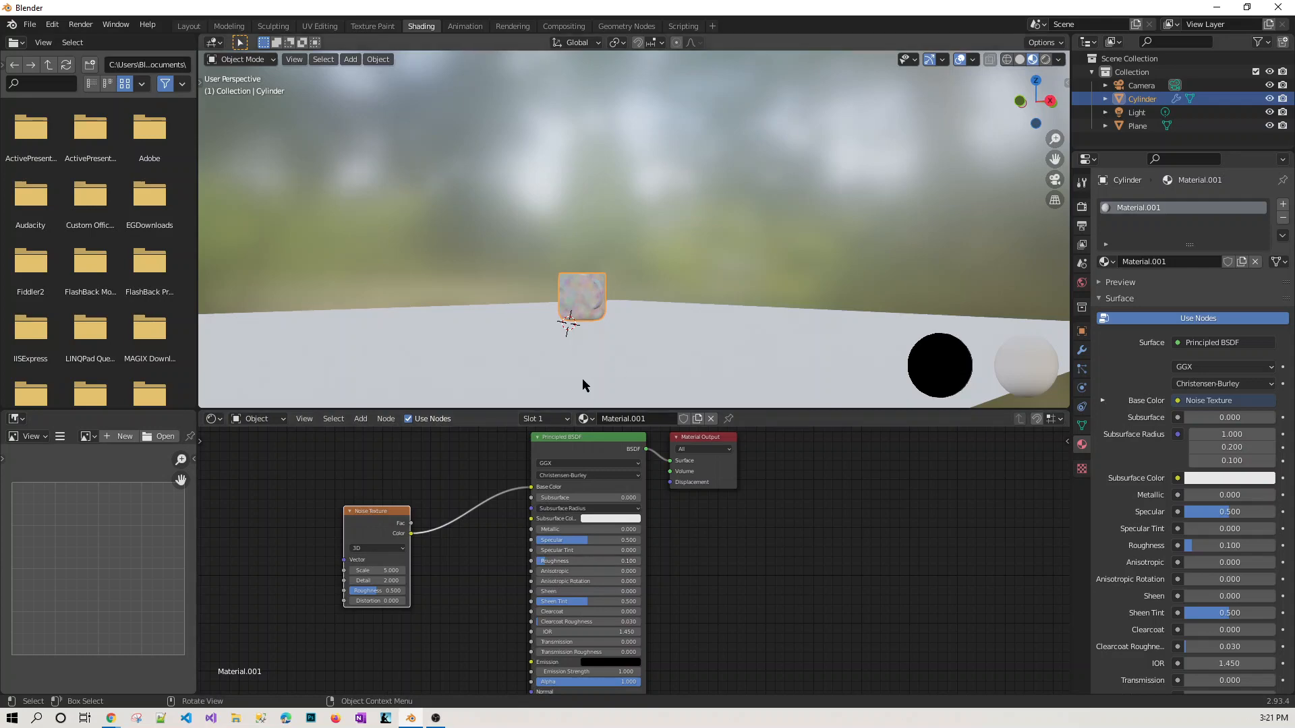
Step: Add a Mix color node between the Noise Texture and the Principled BSDF, and disconnect the noise from Base Color
scroll(597, 345, "up", 3)
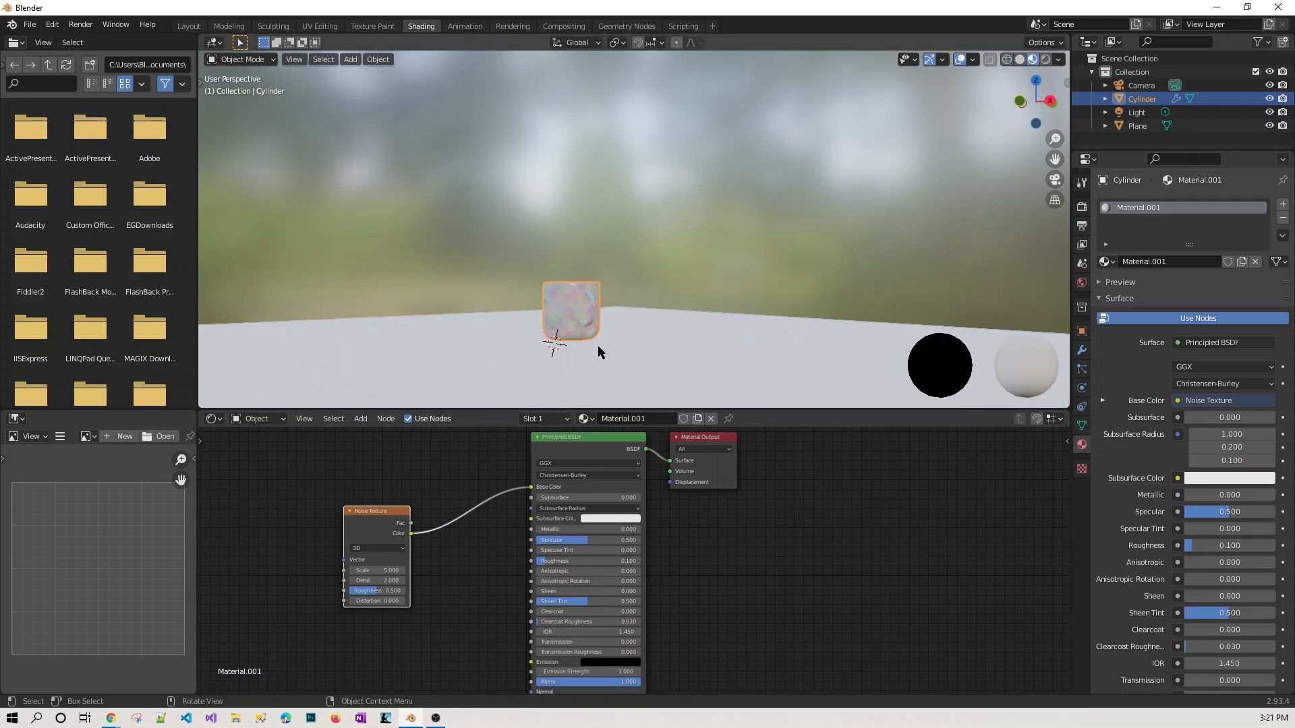
middle_click_drag(613, 374, 688, 317, "shift")
left_click_drag(407, 512, 344, 479)
left_click(361, 419)
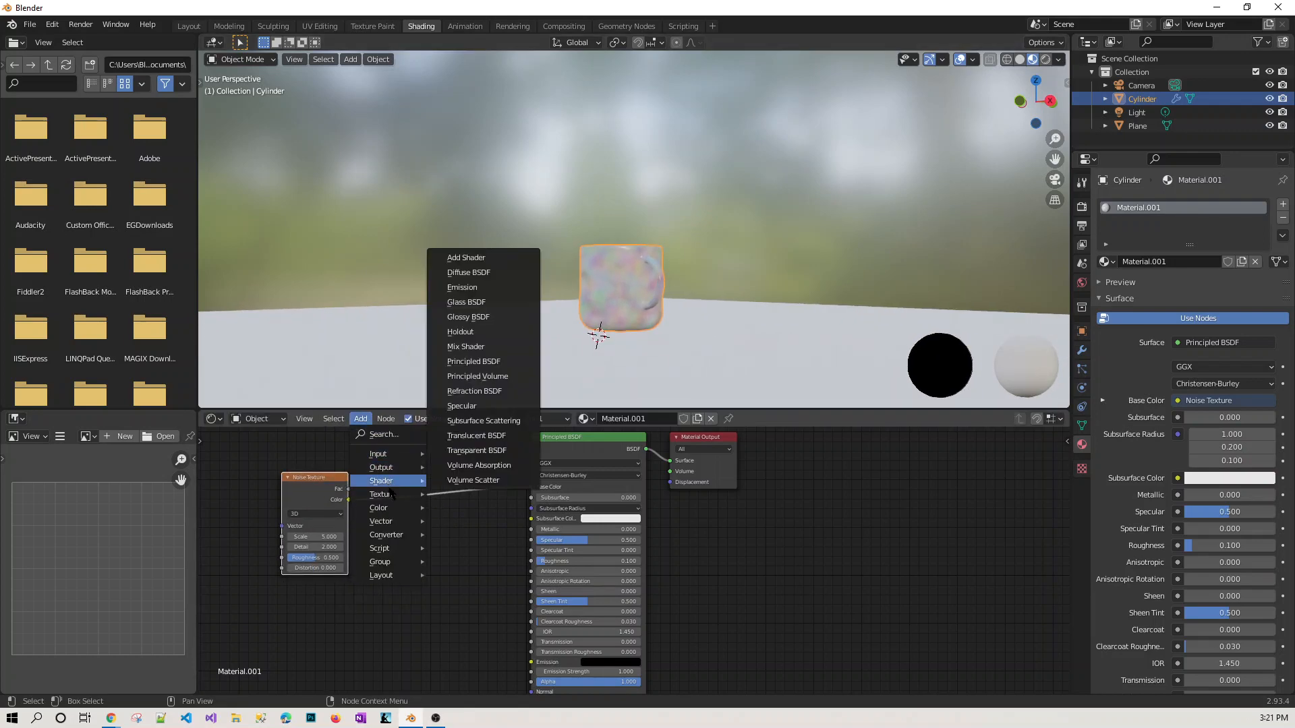
mouse_move(394, 508)
left_click(452, 581)
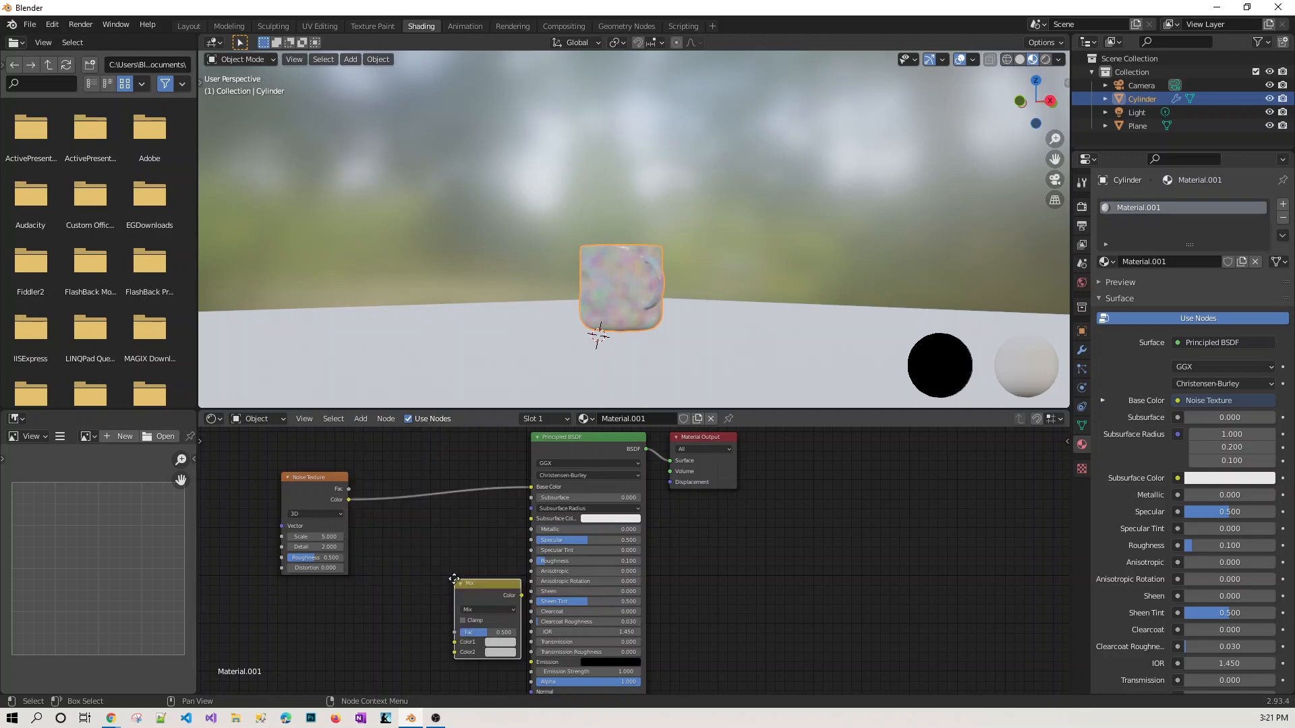
left_click(485, 507)
left_click_drag(528, 492, 379, 579)
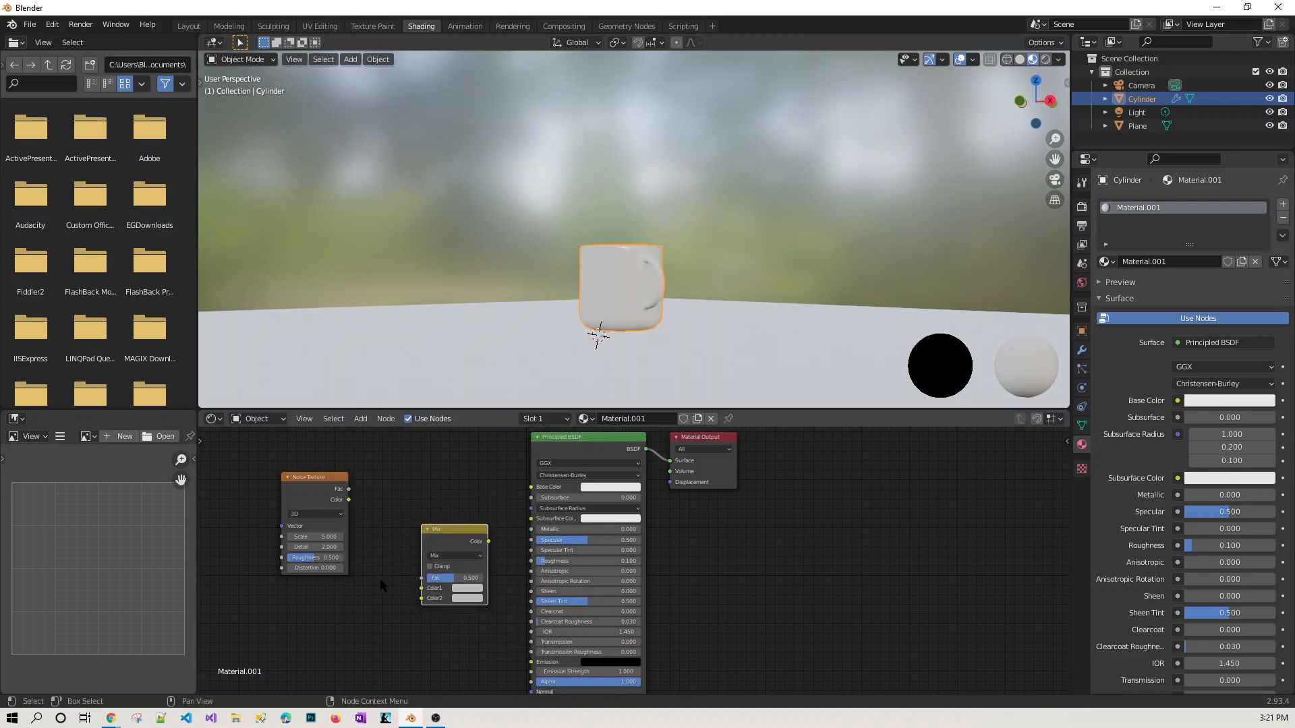
Step: Set the Mix node's Color1 to red and Color2 to blue
left_click(467, 588)
mouse_move(492, 490)
left_mouse_down()
mouse_move(489, 513)
mouse_move(502, 479)
left_mouse_up()
left_click(466, 598)
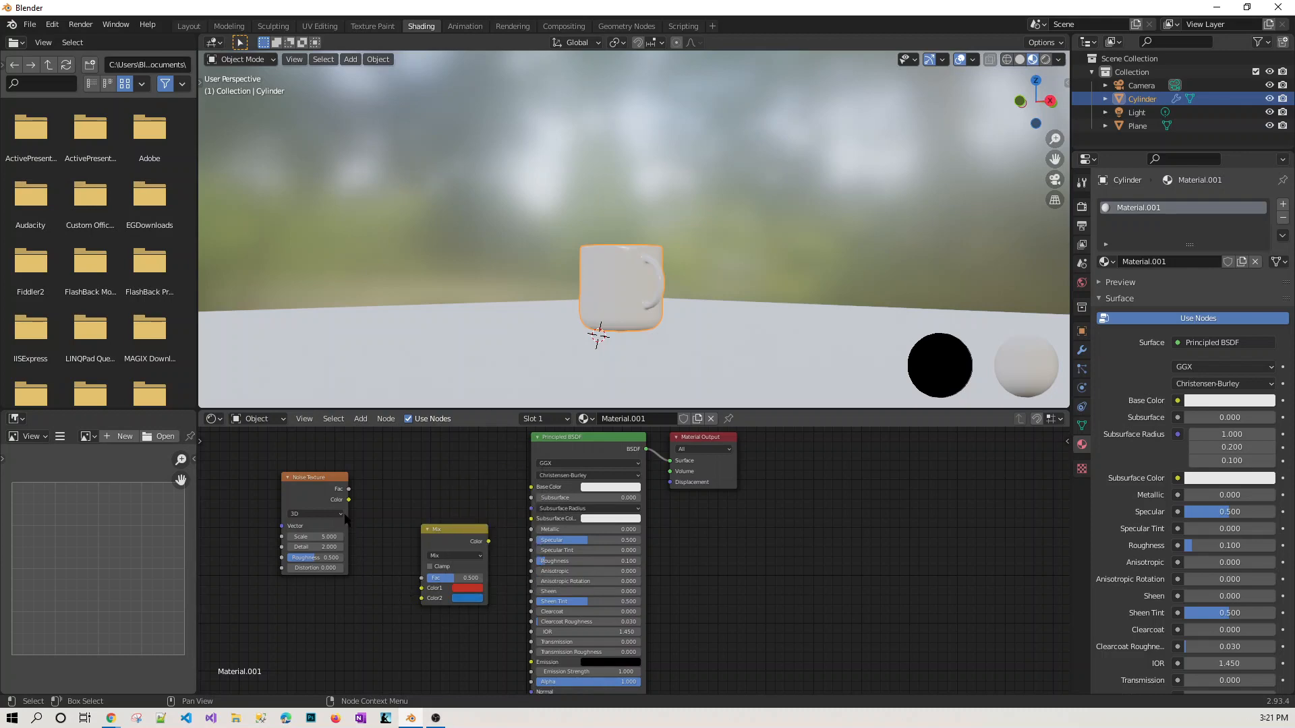
Step: Connect the Mix node's Color output to Base Color and the Noise Texture's Color output to the Mix node's Fac input
left_click_drag(488, 542, 531, 487)
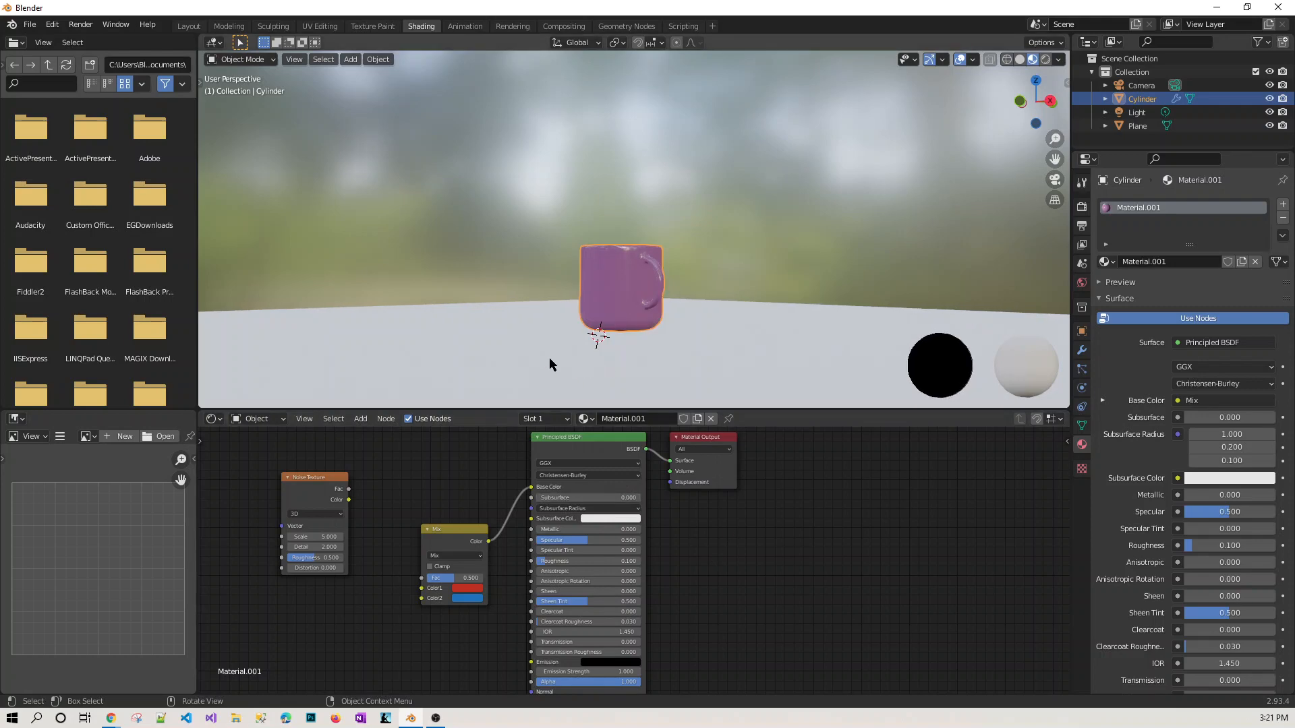
middle_click_drag(547, 359, 564, 380)
scroll(659, 346, "up", 3)
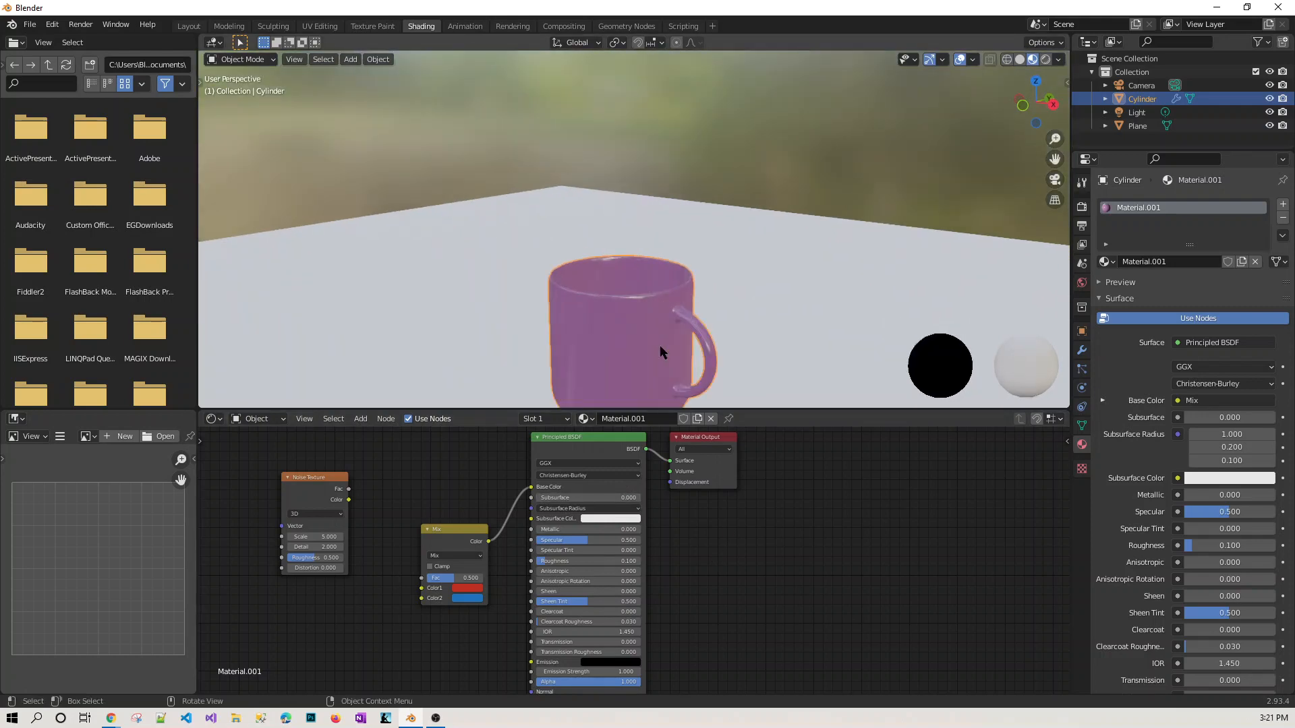
scroll(659, 345, "down", 3)
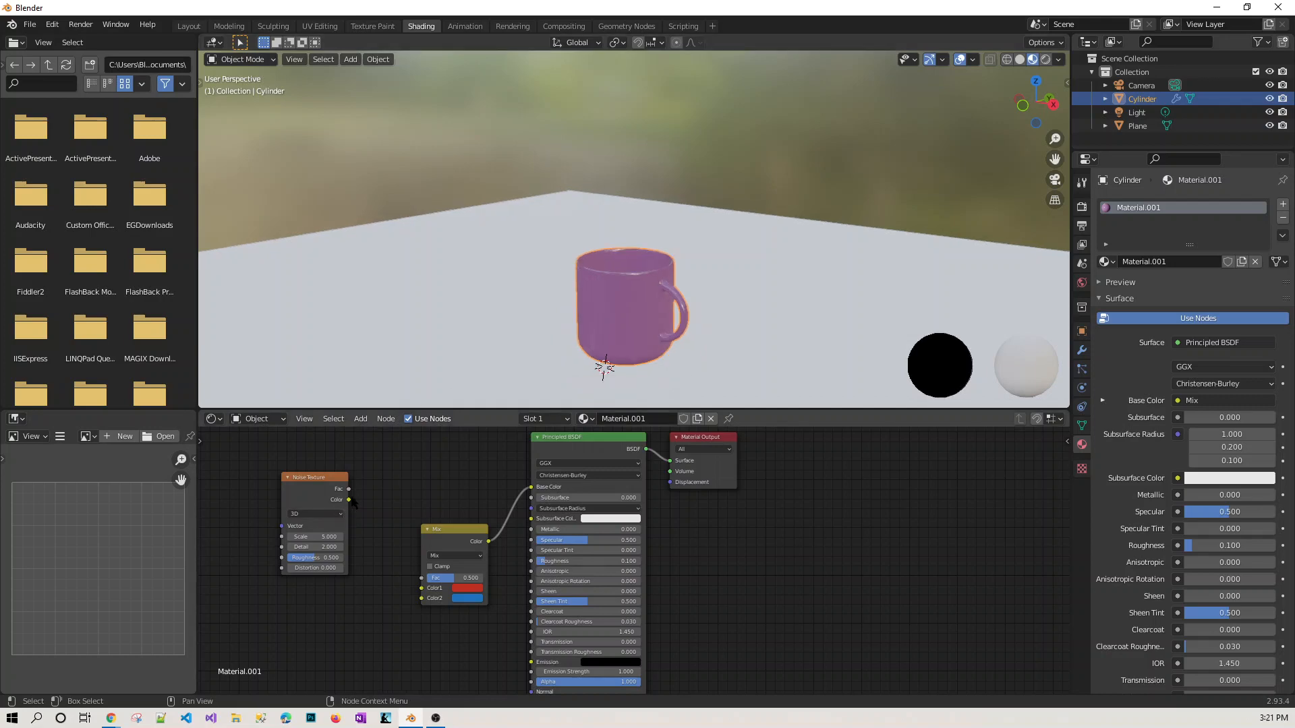
left_click_drag(350, 501, 421, 578)
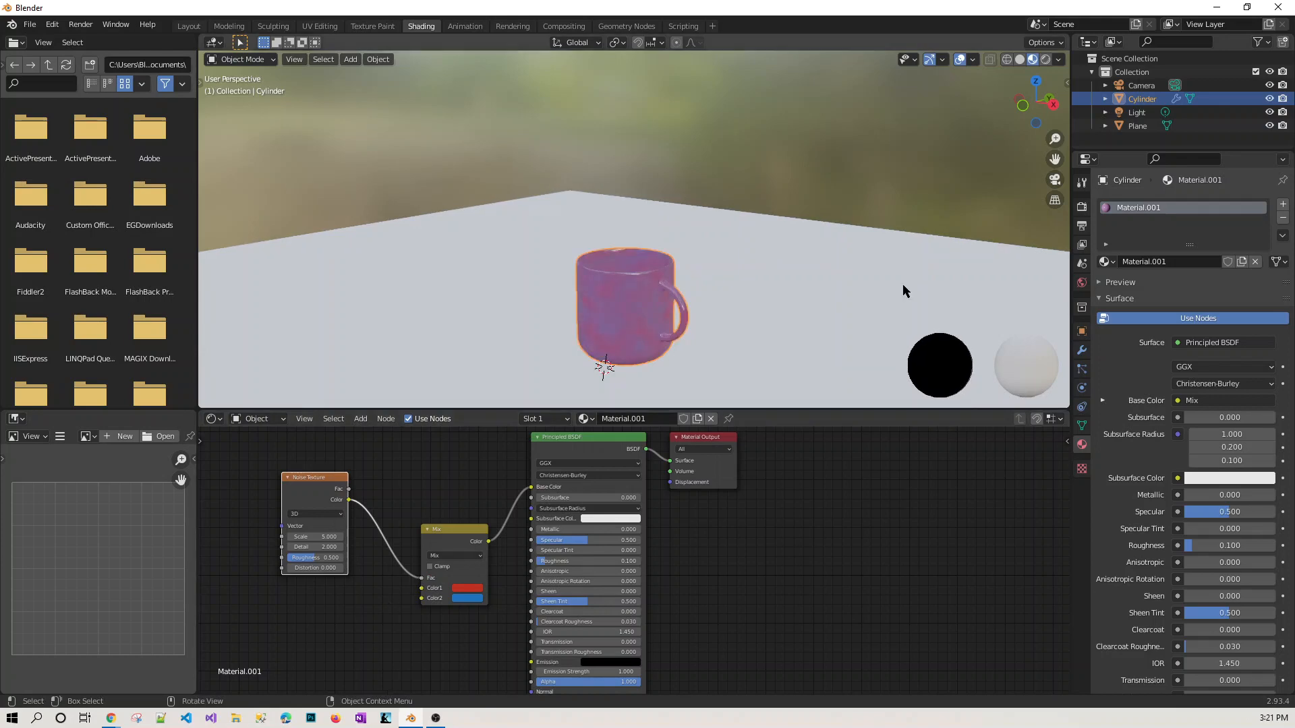
Step: Change the Mix node's Color1 to a light greyish blue
left_click(464, 591)
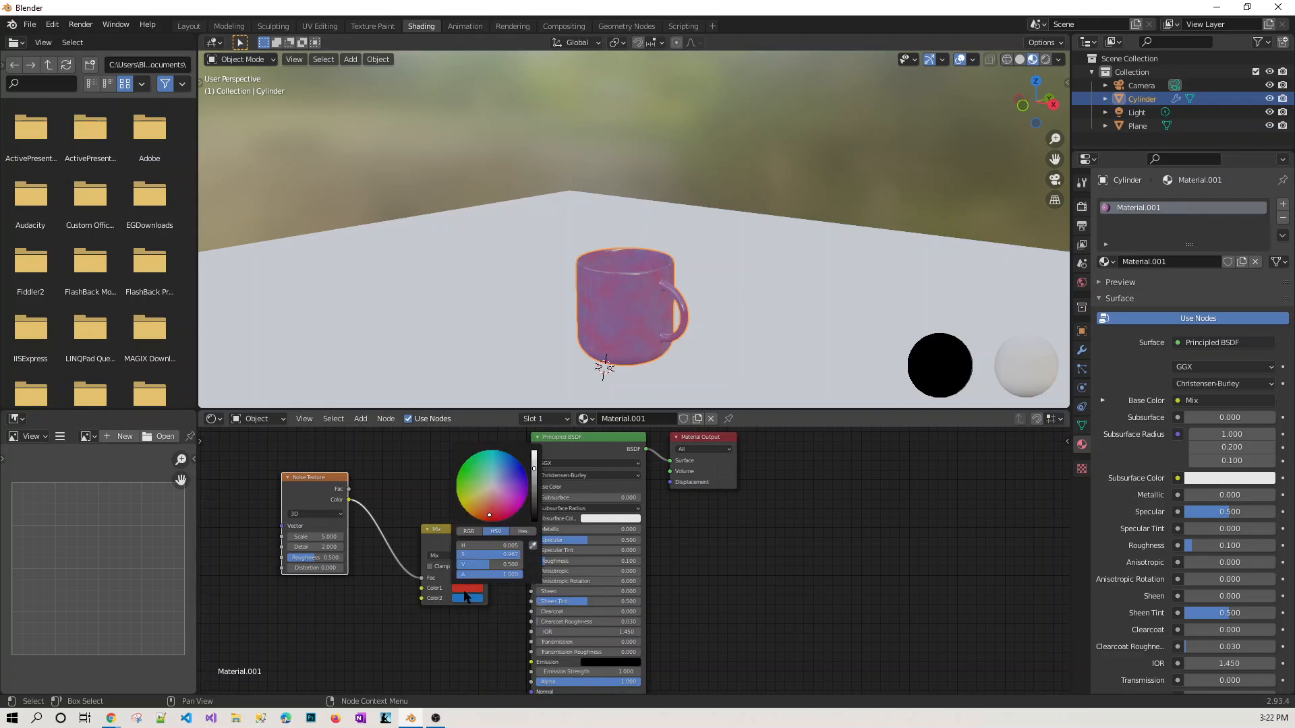
left_click_drag(464, 480, 478, 496)
mouse_move(490, 489)
left_mouse_down()
mouse_move(473, 478)
mouse_move(497, 479)
left_mouse_up()
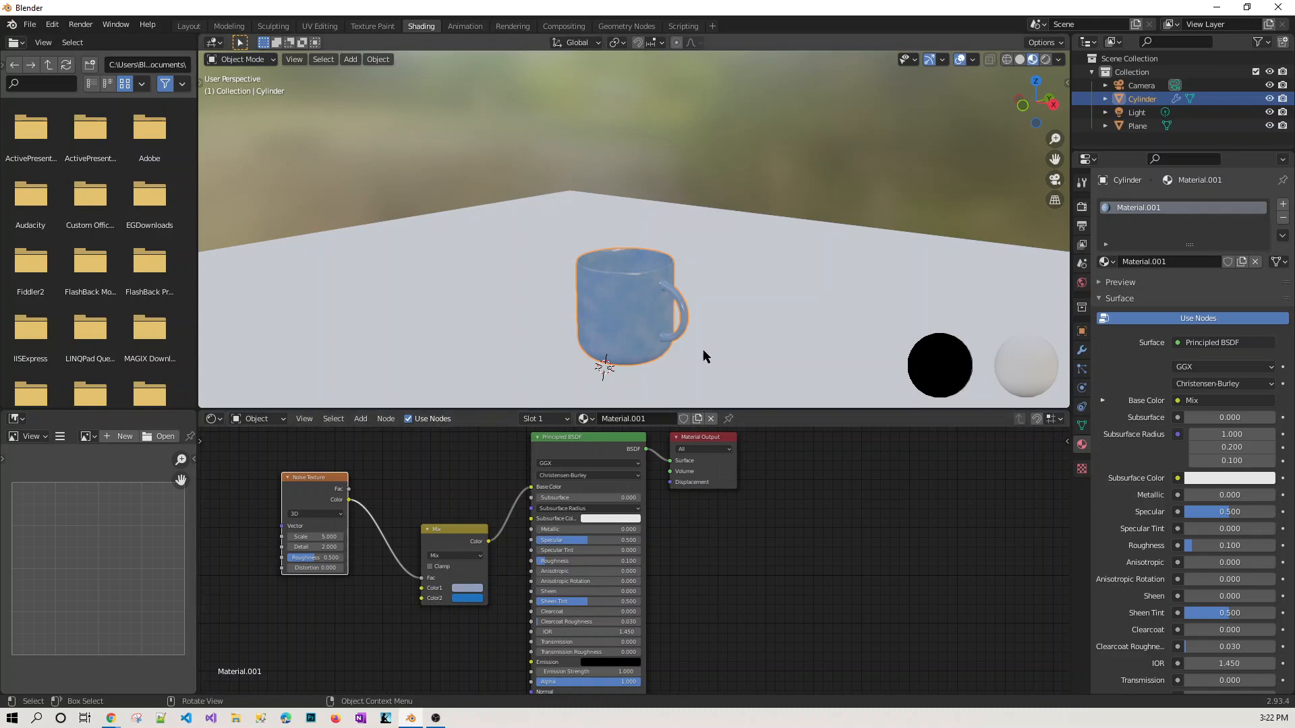
Step: Switch to the Layout workspace and examine the mug's shading on the inside, the handle and the outer wall
scroll(704, 354, "up", 3)
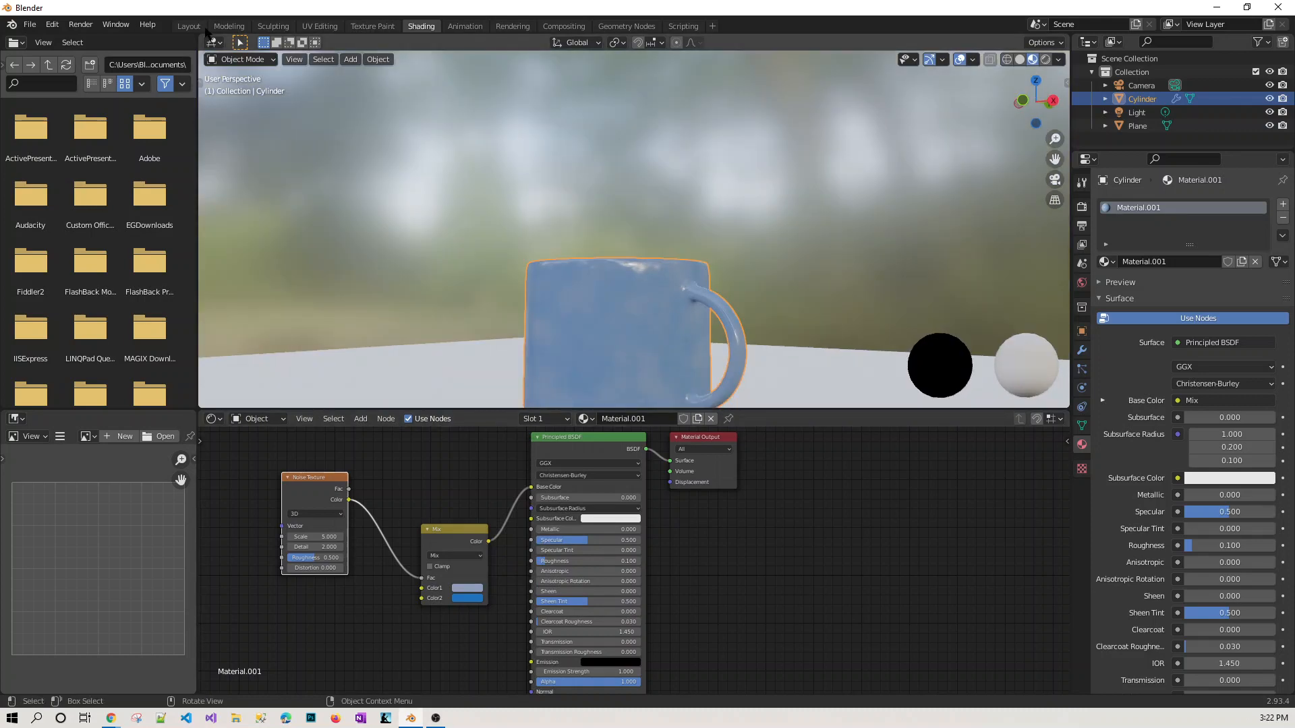
left_click(189, 25)
scroll(761, 346, "up", 5)
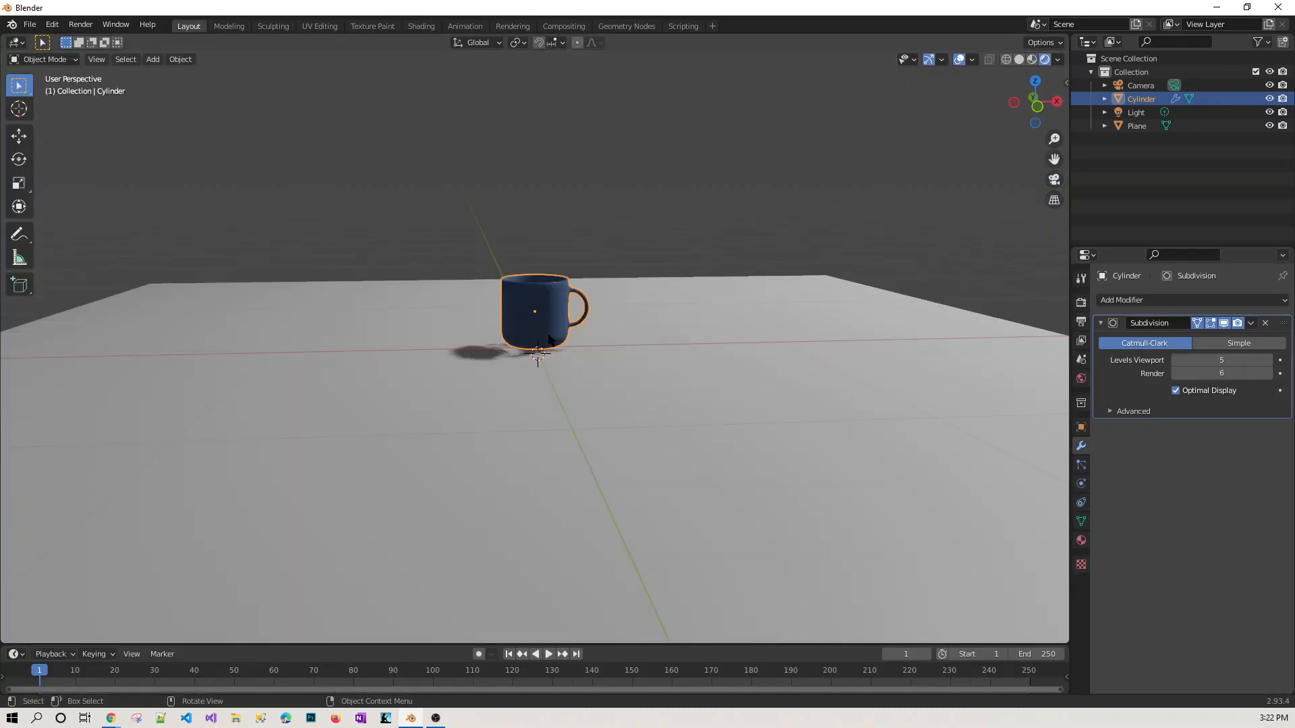
middle_click_drag(761, 347, 548, 396)
scroll(547, 397, "up", 4)
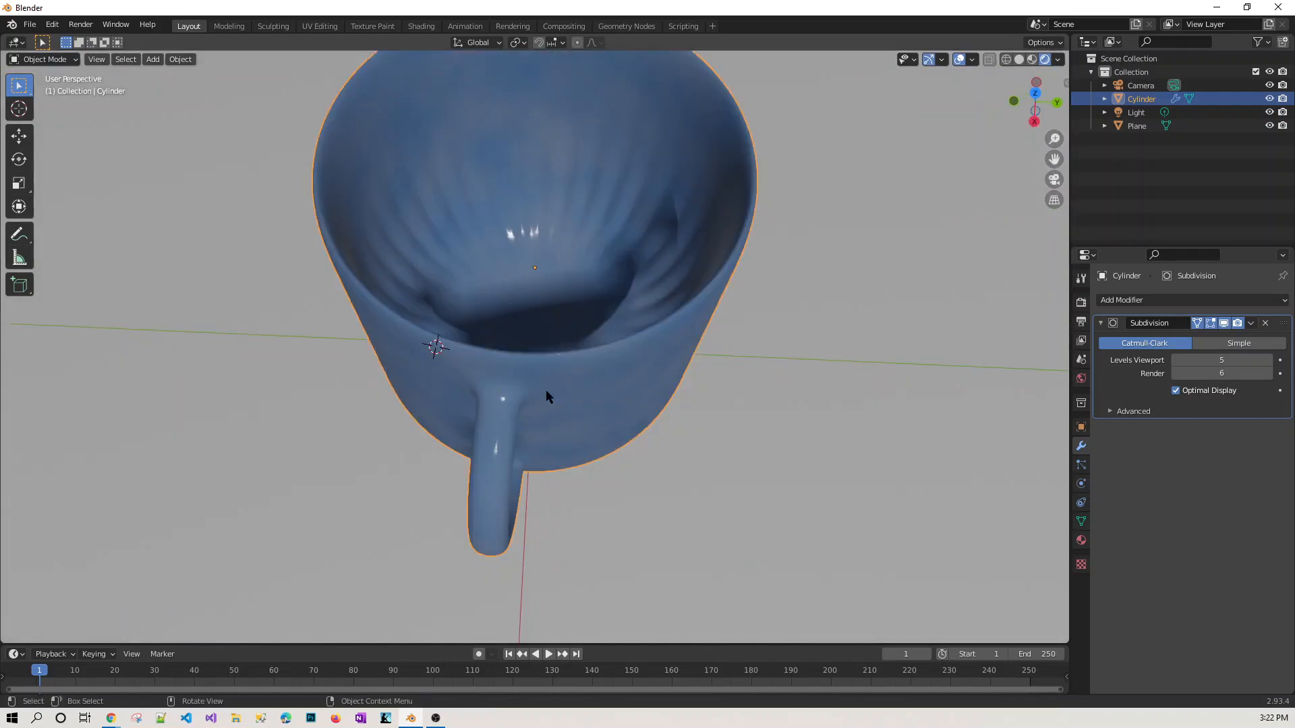
scroll(743, 460, "up", 2)
scroll(742, 460, "down", 5)
middle_click_drag(742, 460, 911, 351)
Step: Enable Ambient Occlusion in the scene's Eevee render settings
left_click(1081, 302)
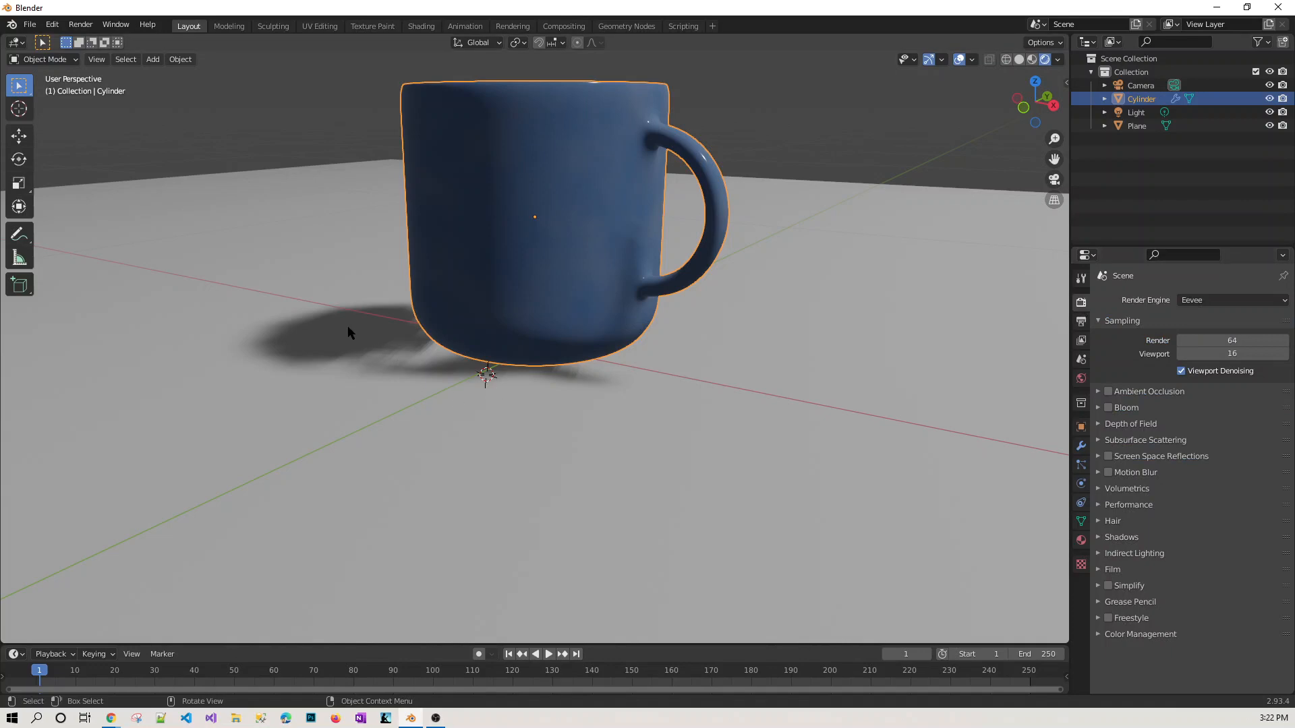
middle_click_drag(324, 401, 376, 402)
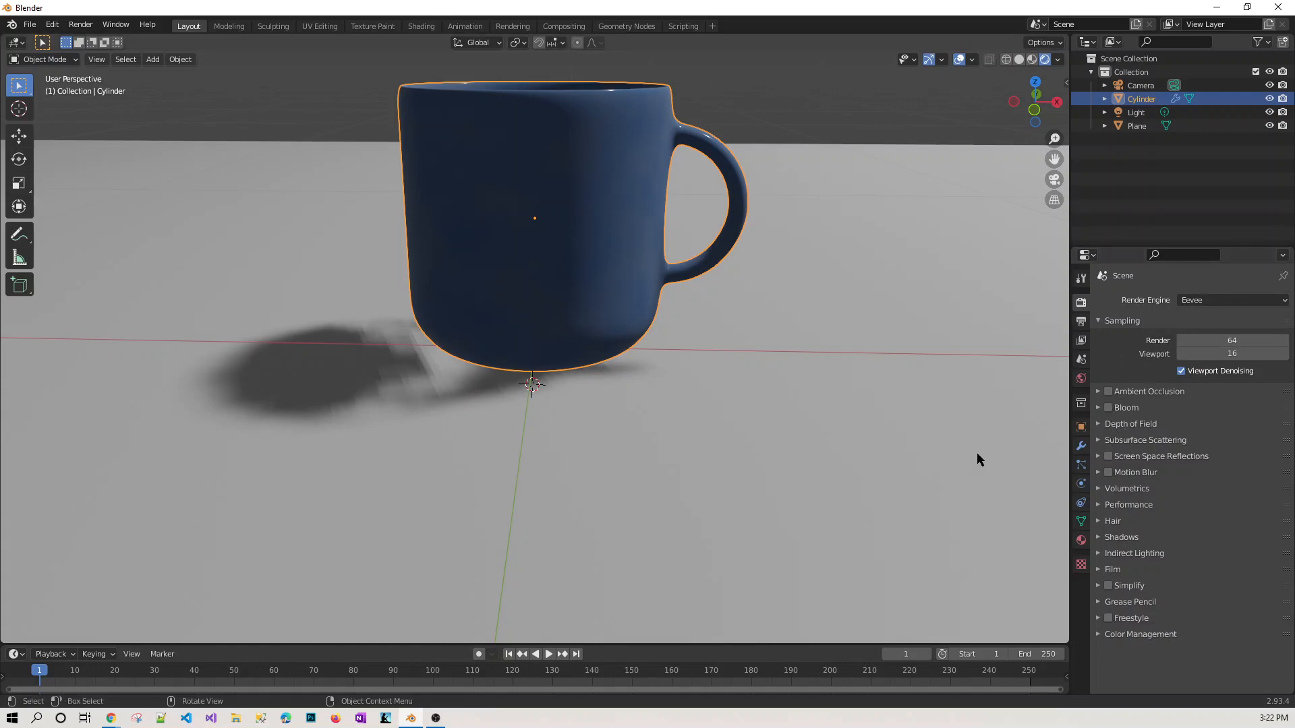
left_click(1108, 391)
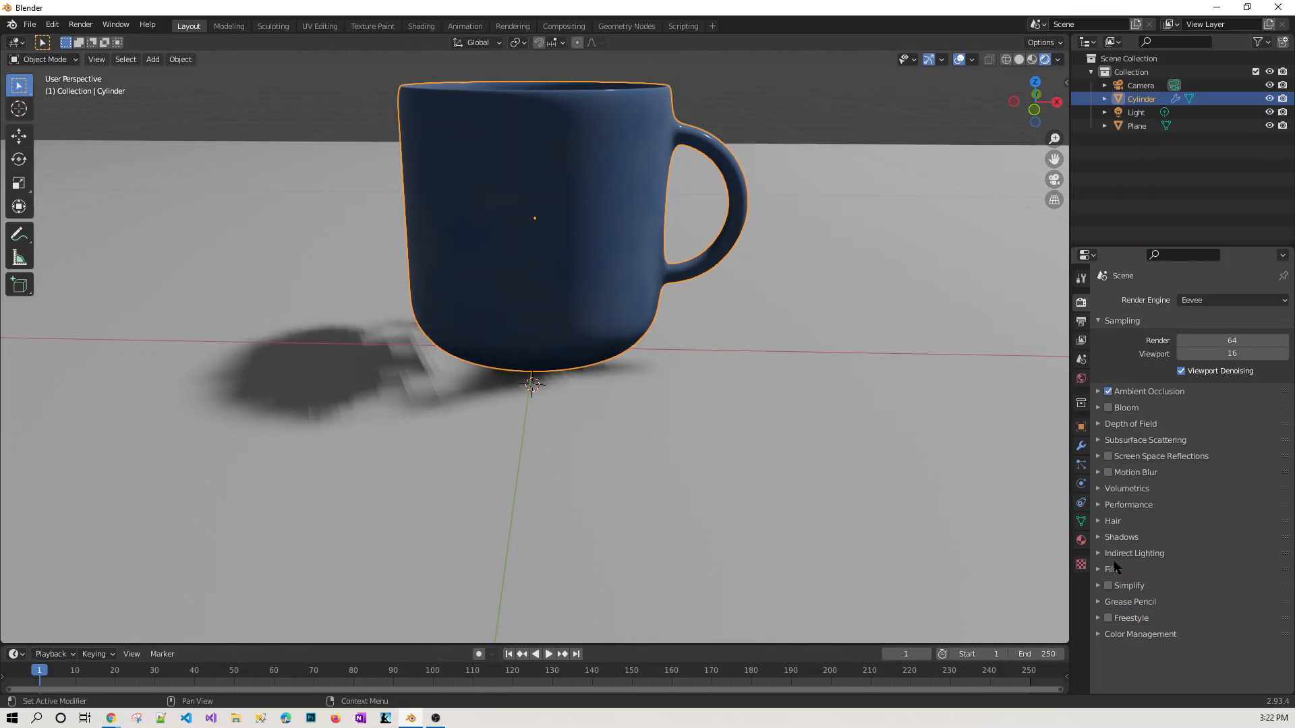
Step: Set the render shadows' Cube Size and Cascade Size to 2048 px and enable High Bit Depth
left_click(1098, 537)
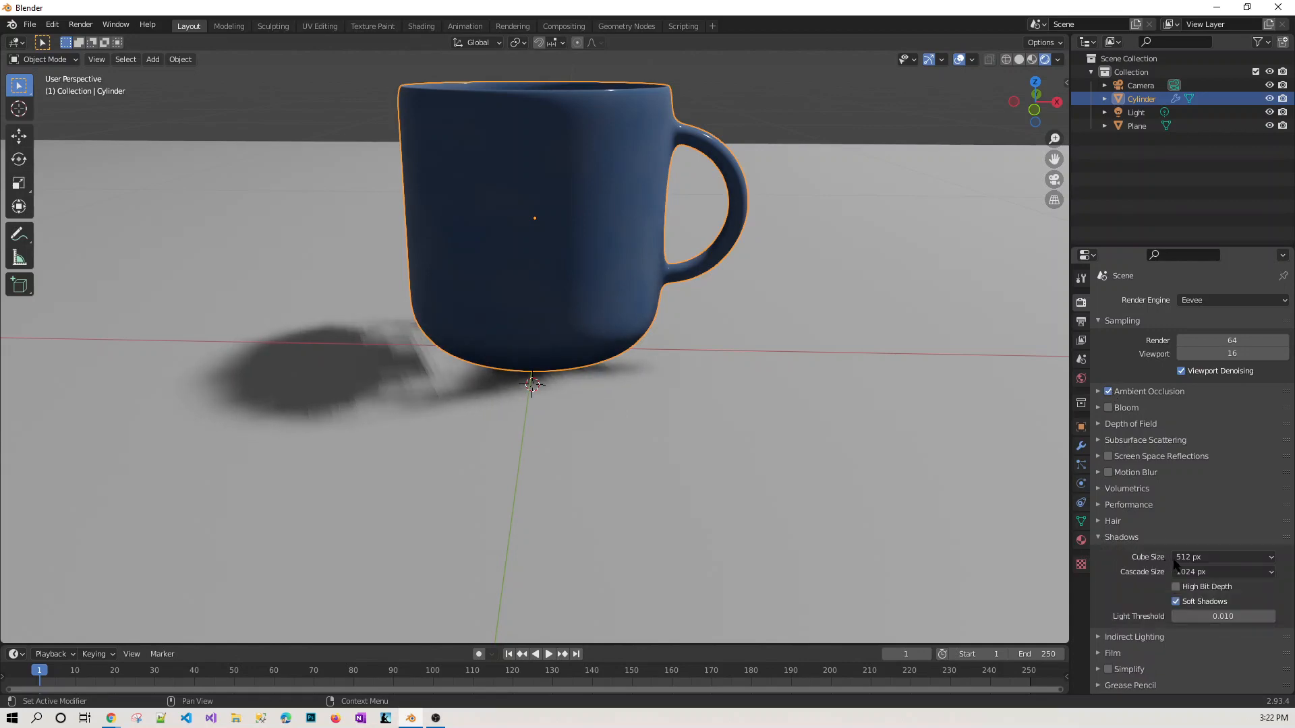
left_click(1205, 560)
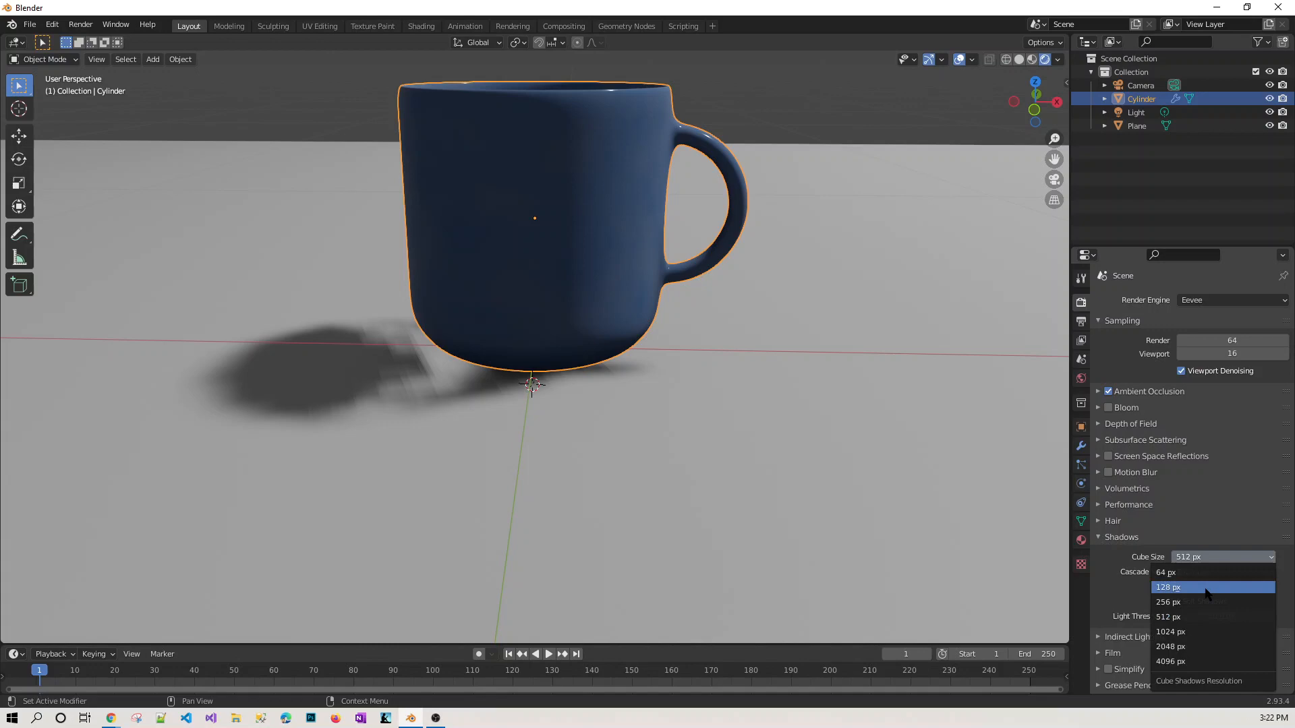
left_click(1192, 646)
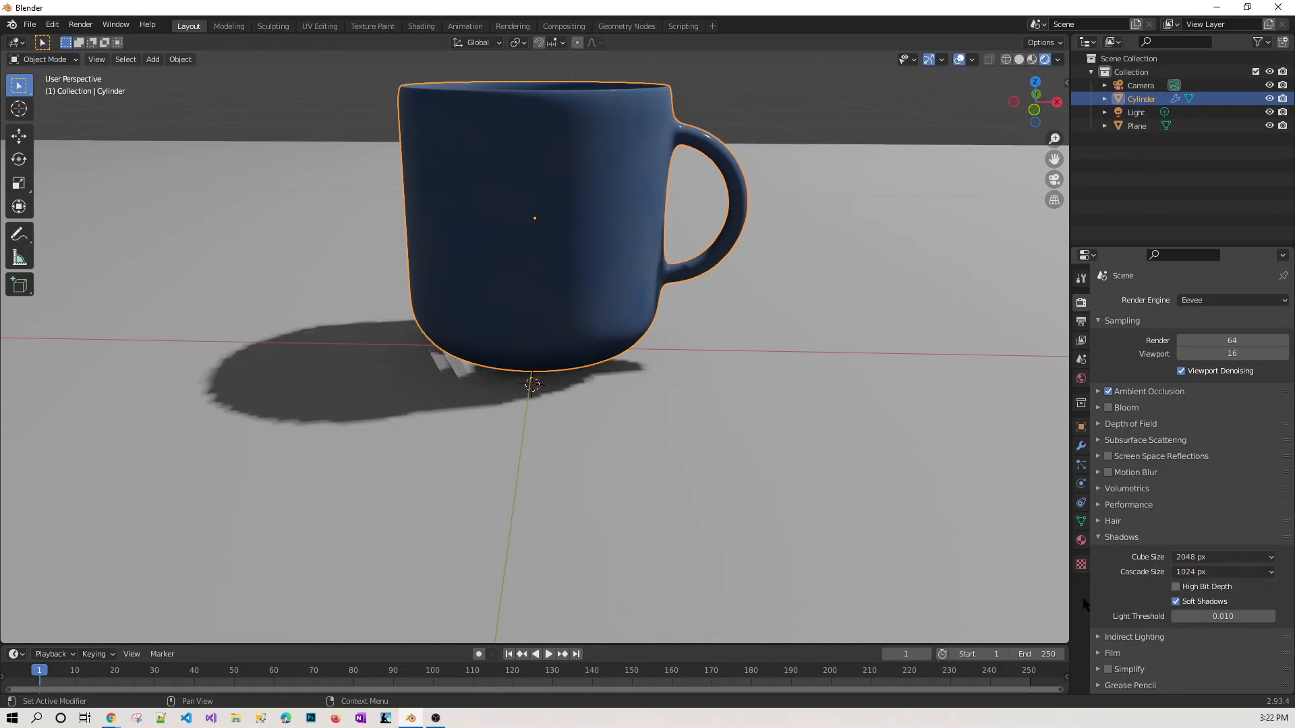
left_click(1203, 572)
left_click(1181, 663)
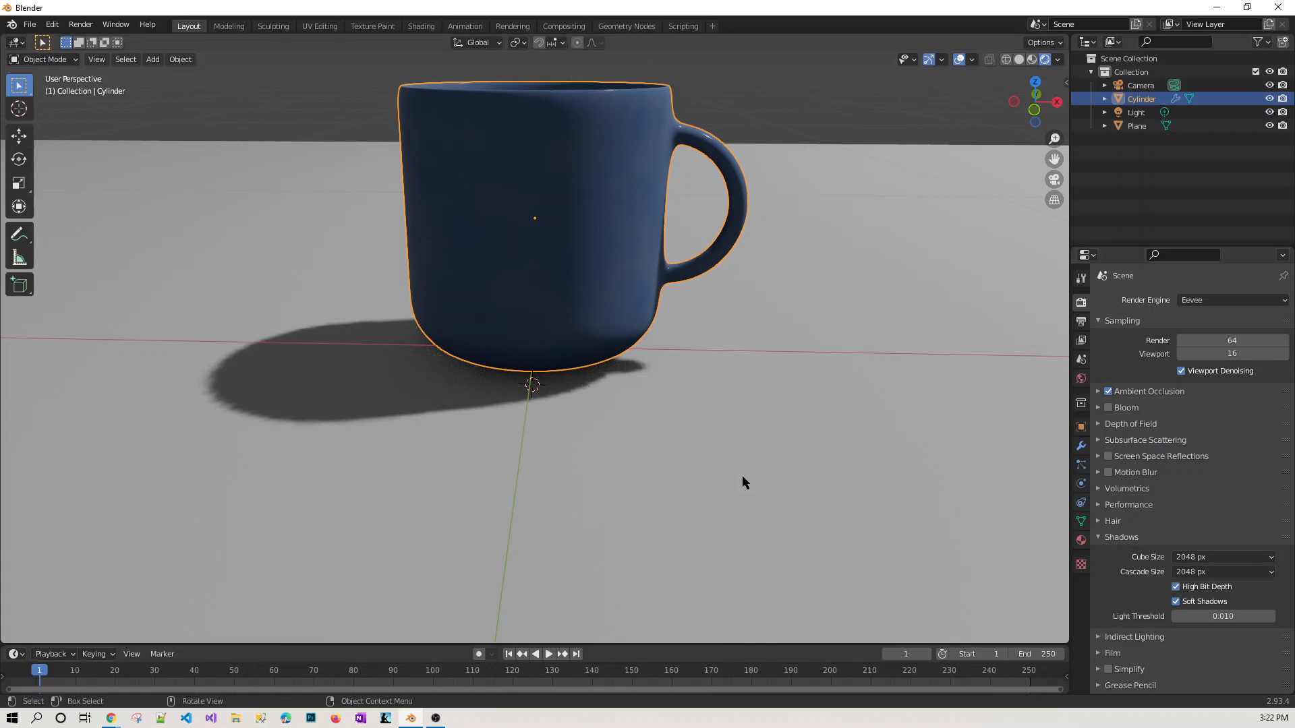
Step: Give the ground plane a new material with a light cream Base Color
scroll(587, 418, "down", 2)
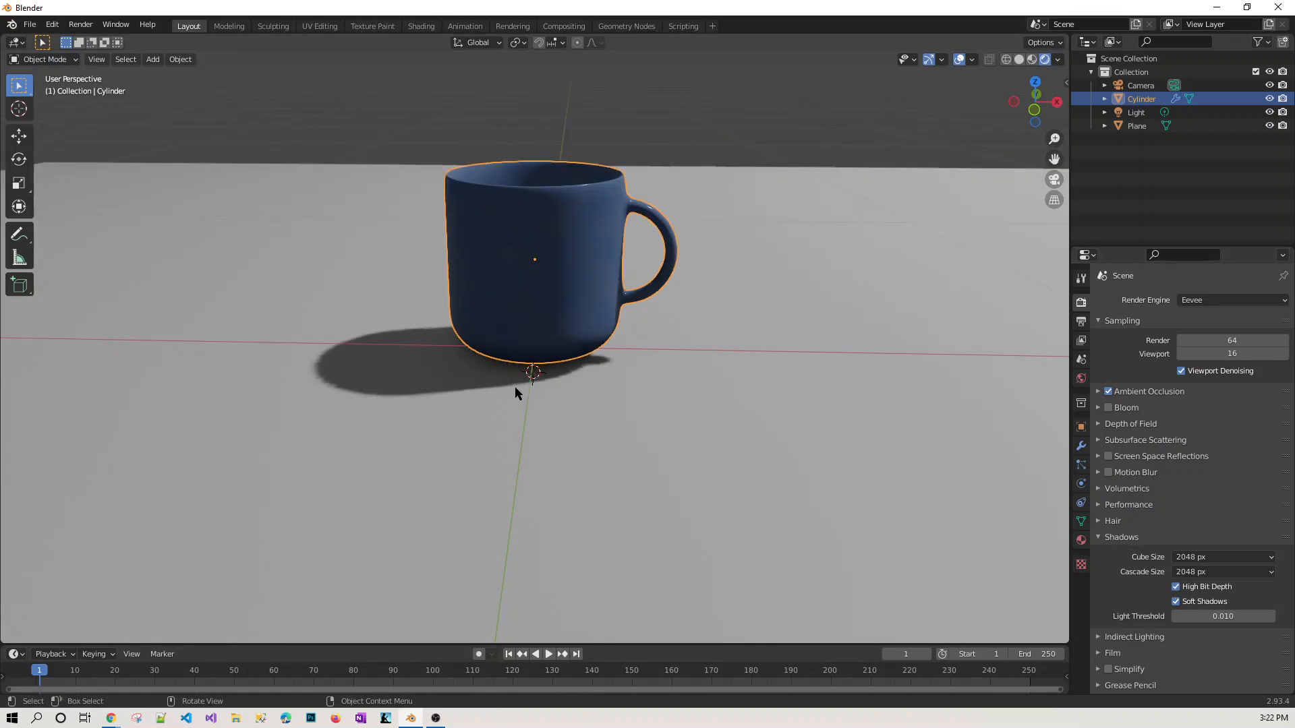
left_click(659, 422)
scroll(659, 422, "up", 2)
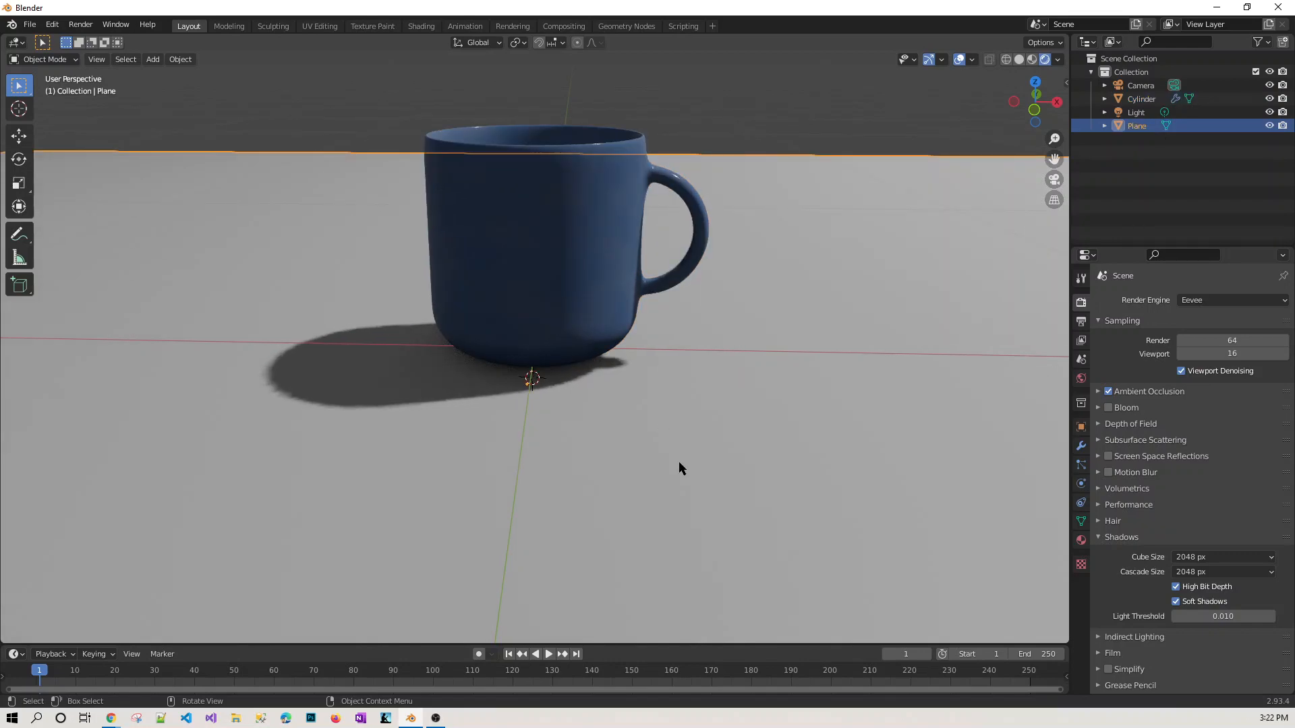
left_click(1082, 540)
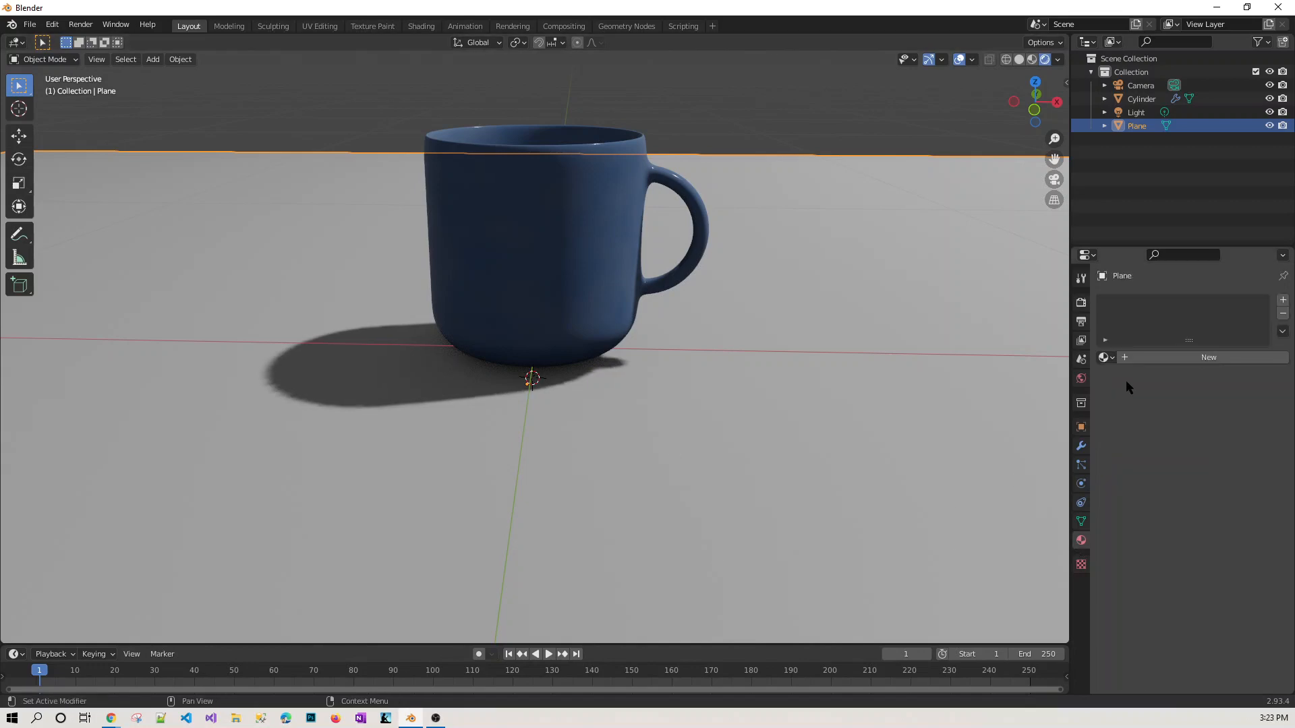
left_click(1161, 358)
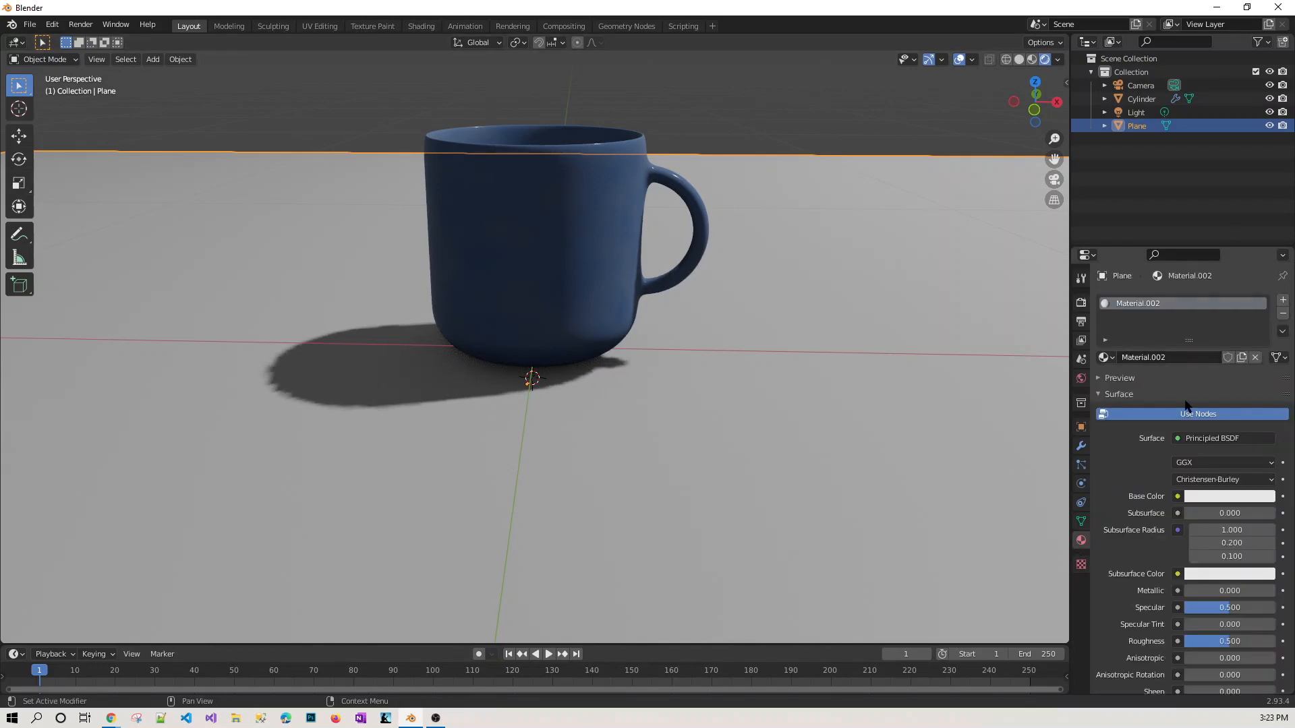
left_click(1216, 497)
mouse_move(1205, 351)
left_mouse_down()
mouse_move(1205, 339)
mouse_move(1207, 351)
left_mouse_up()
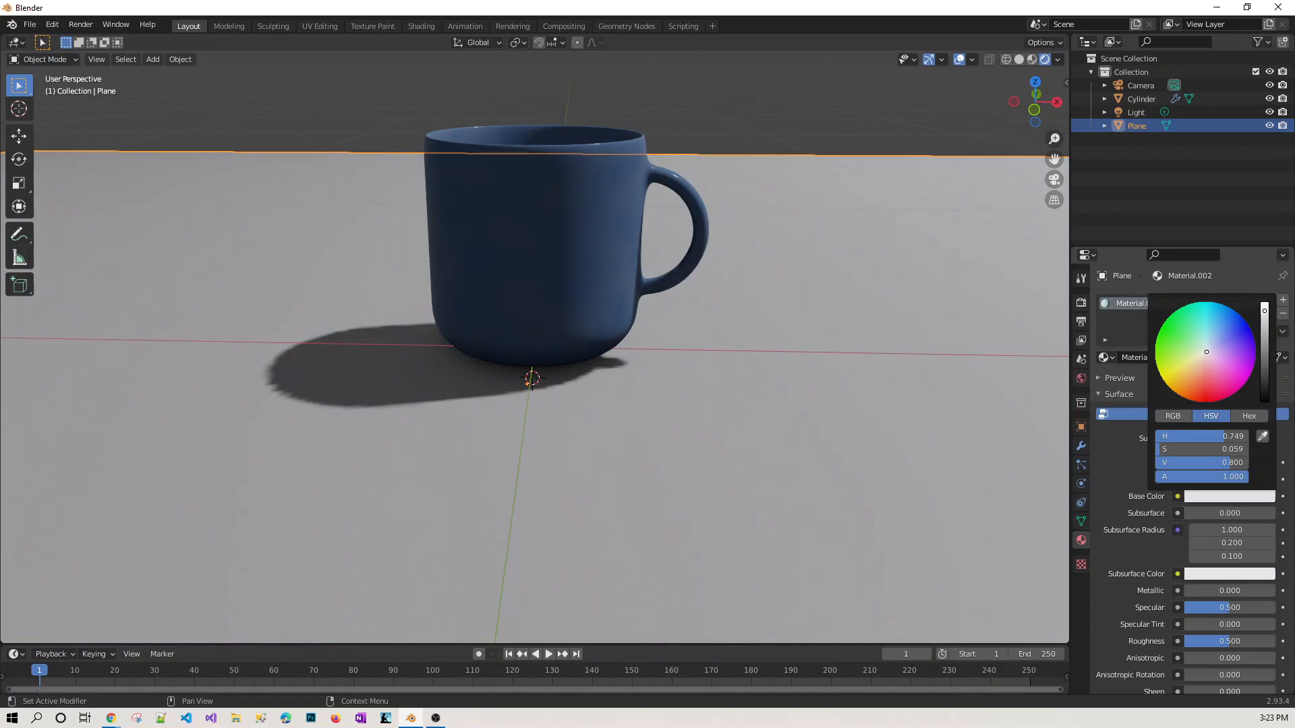
left_click_drag(1207, 351, 1205, 353)
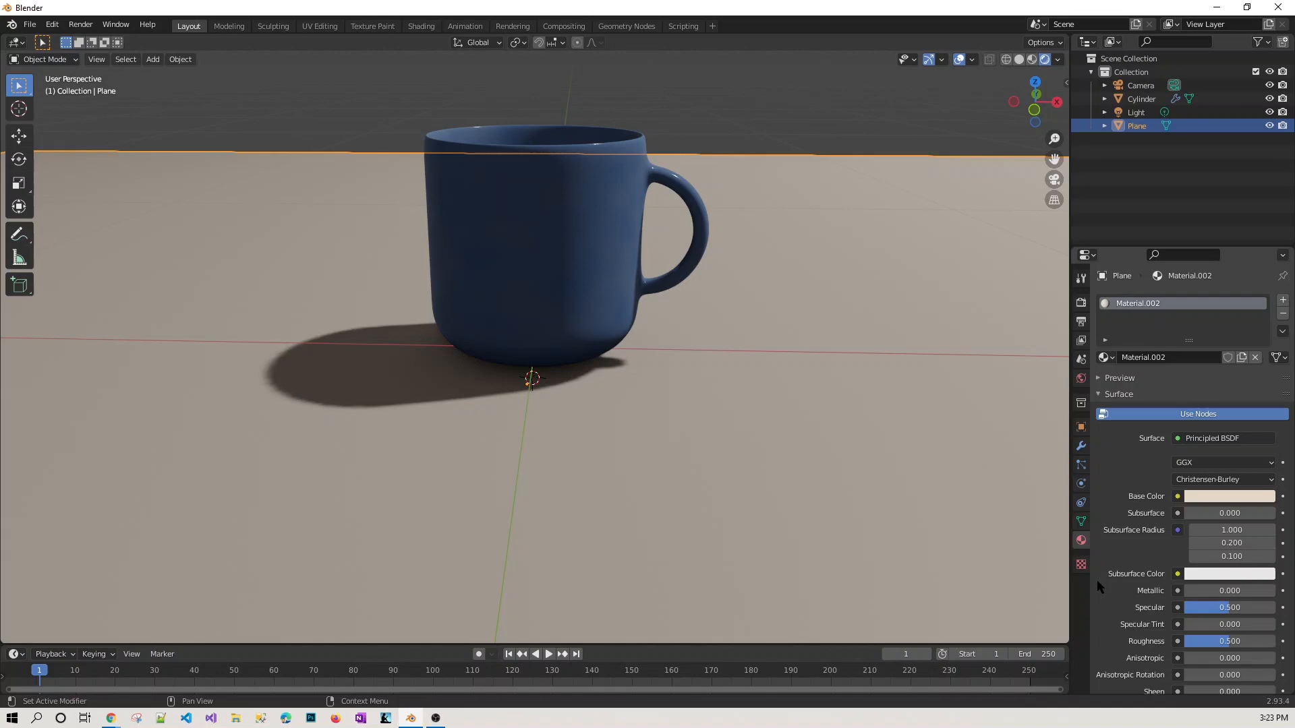
Step: Look through the camera and fly it forward until the mug fills most of the frame's height
scroll(682, 486, "down", 6)
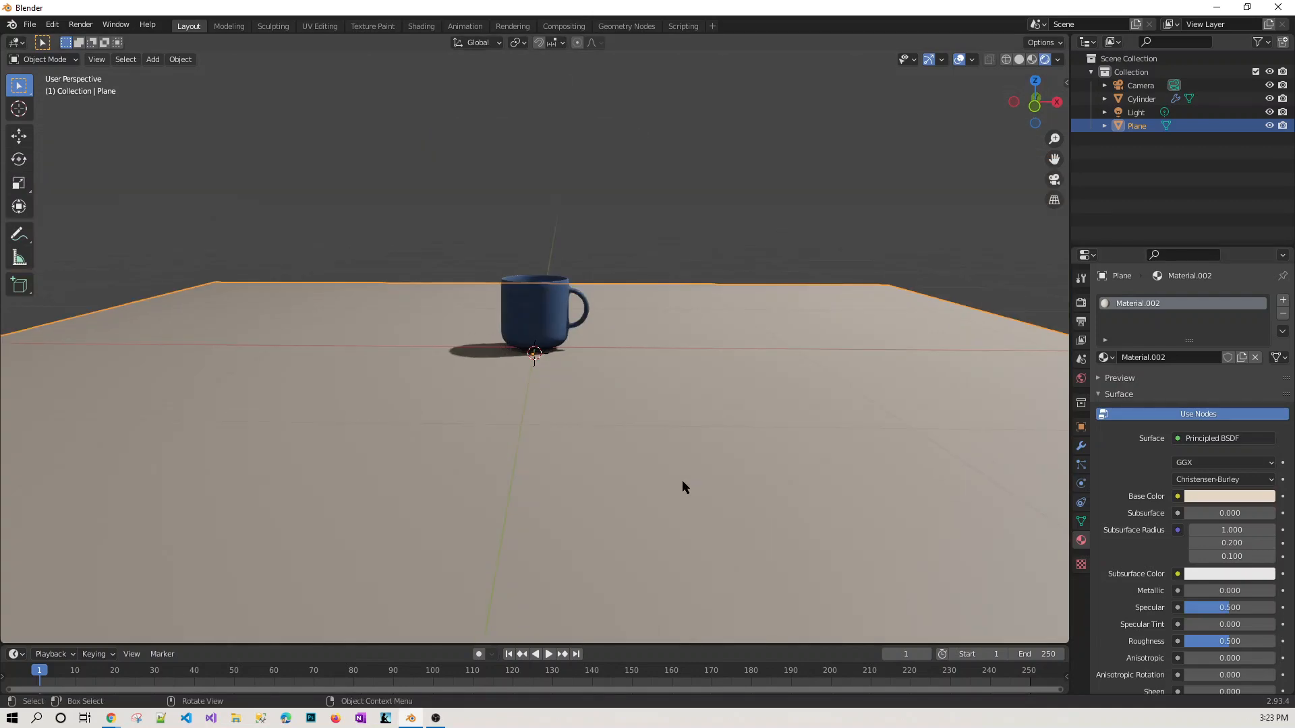
key("KP_0")
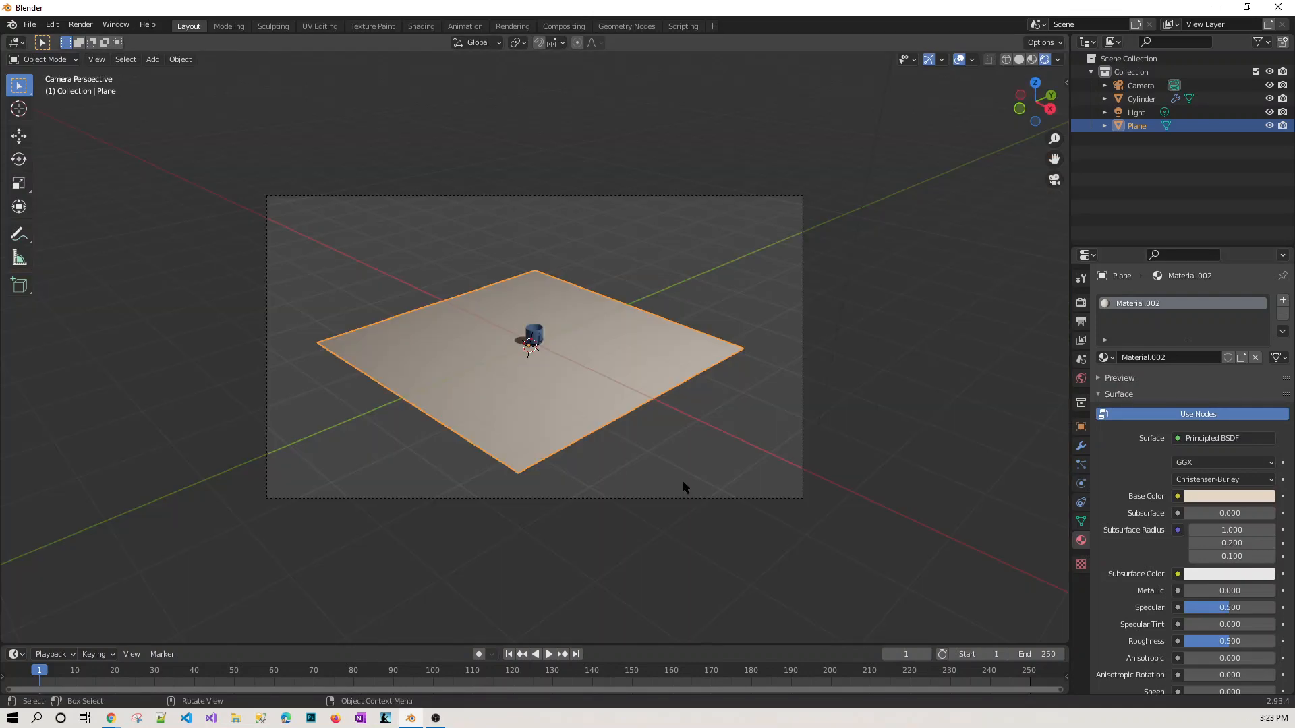
key("shift+grave")
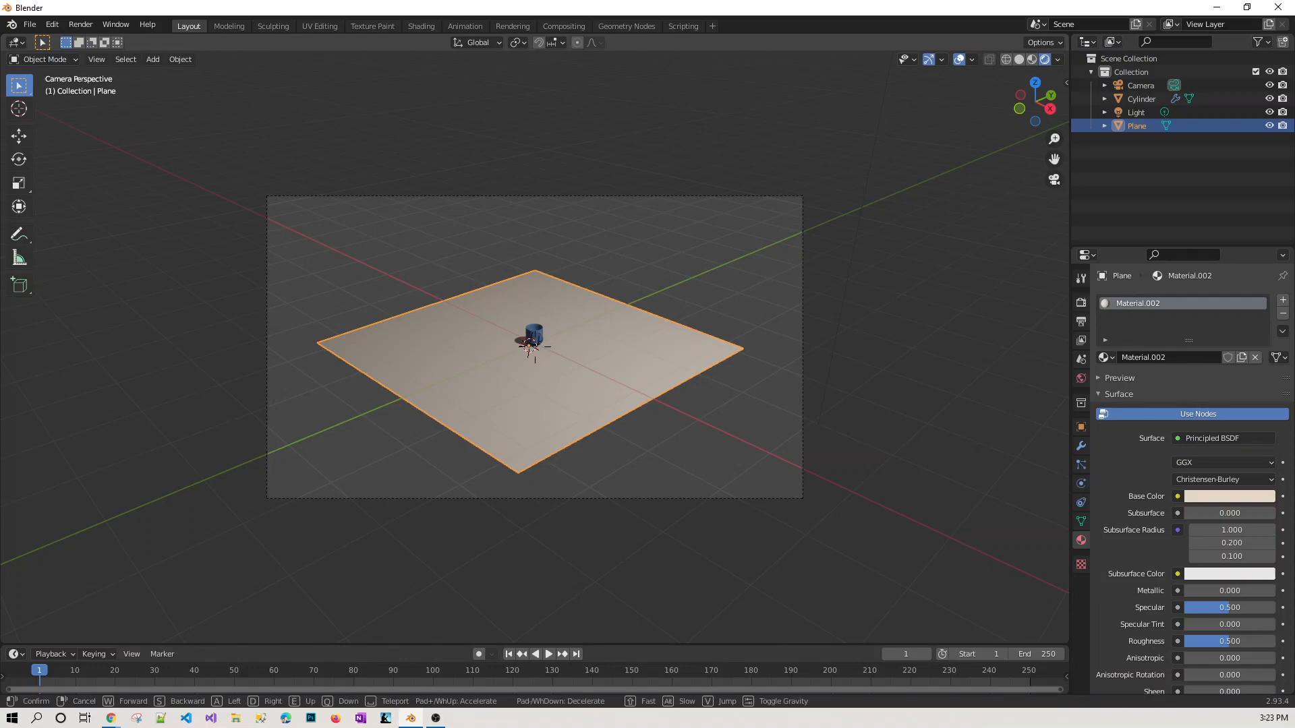
key("w")
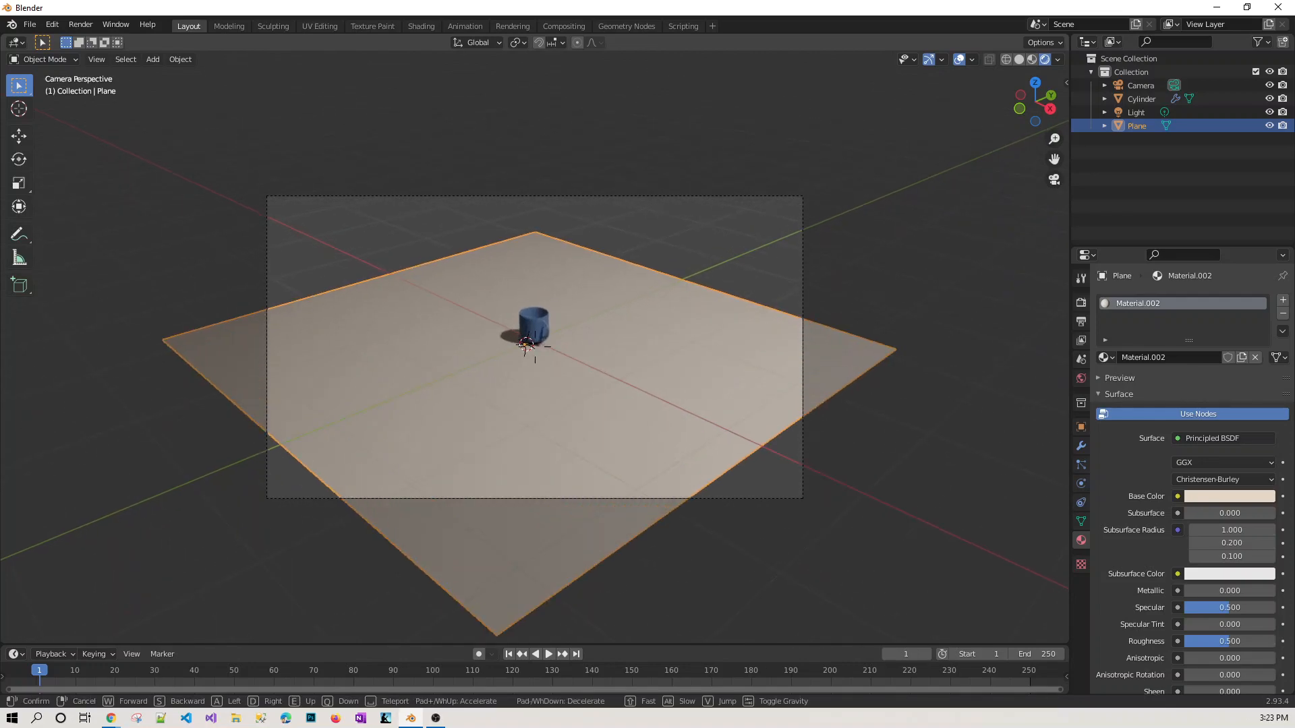
key("w")
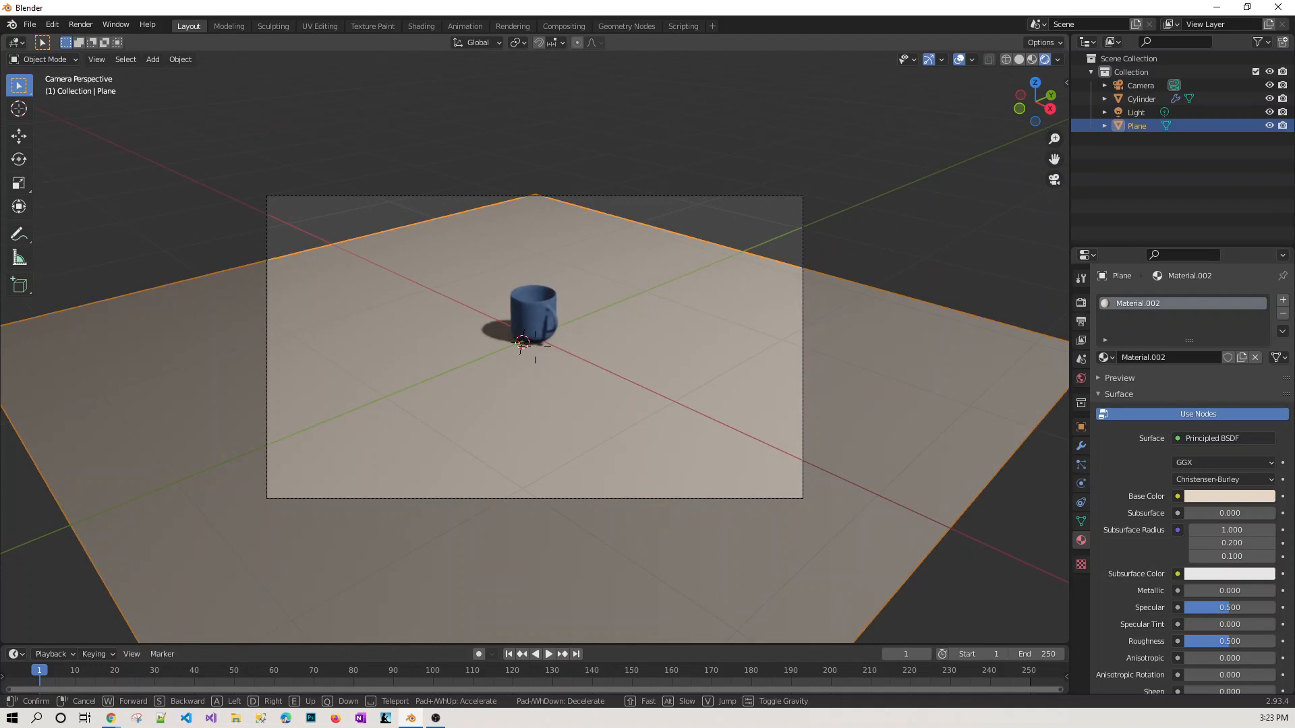
key("w")
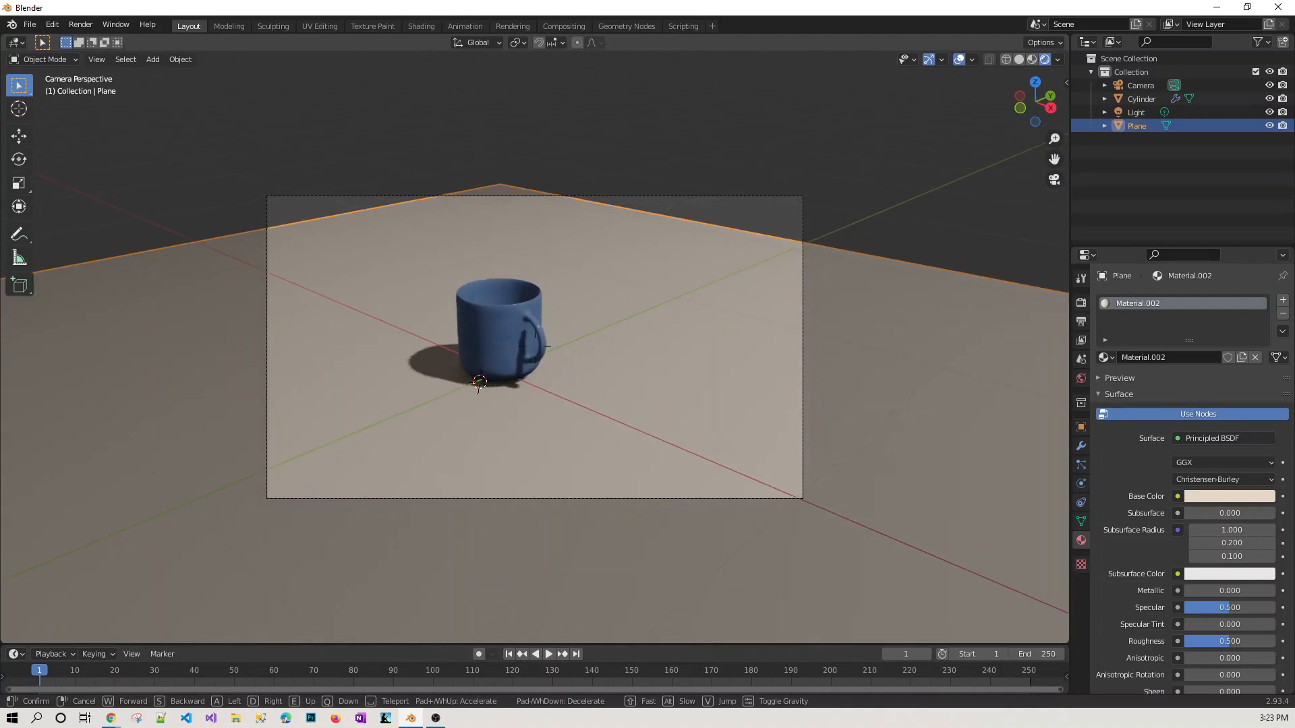
key("w")
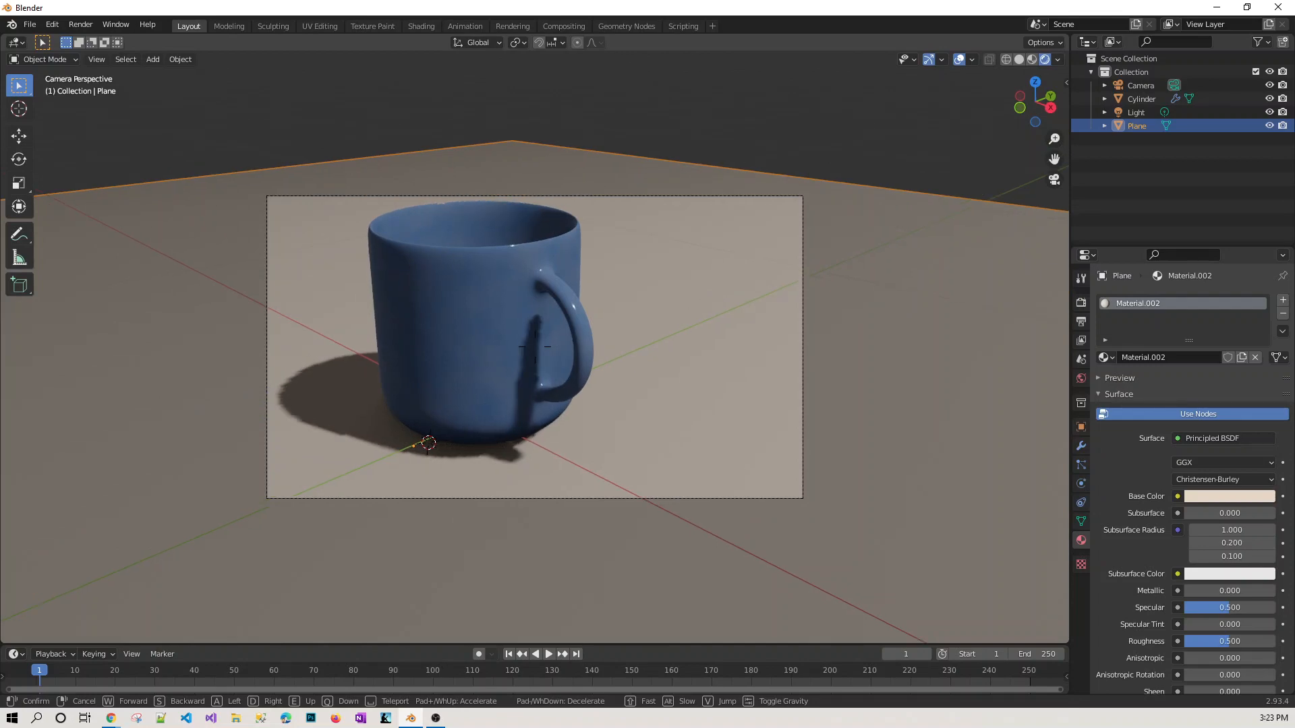
key("Return")
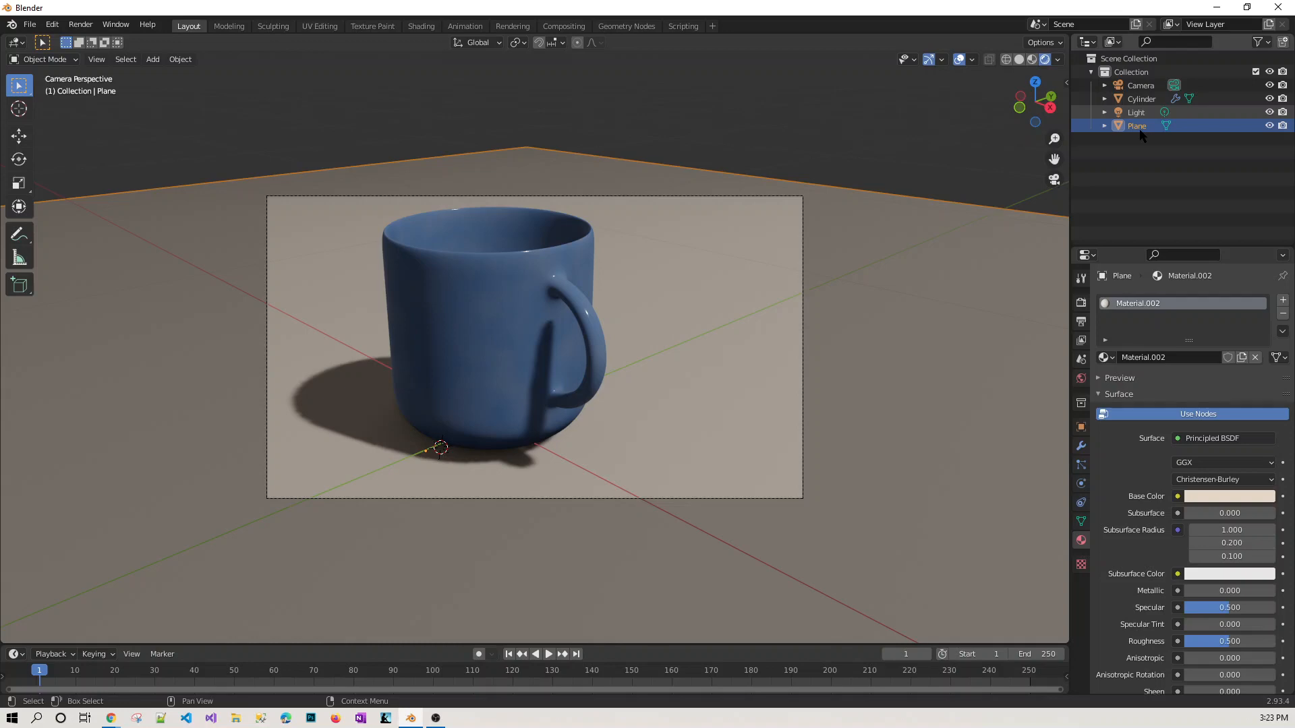
Step: Compare the Sun, Spot and Point types on the scene light and leave it set to Sun
left_click(1137, 112)
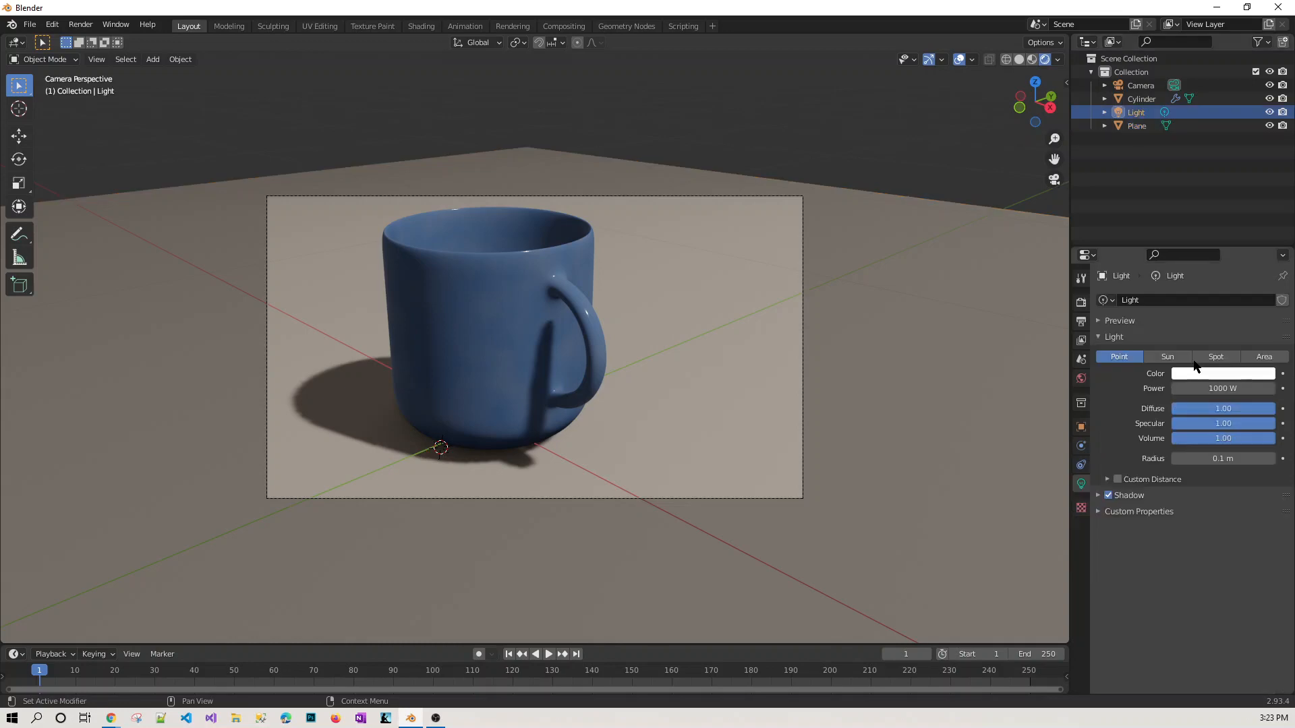
left_click(1190, 363)
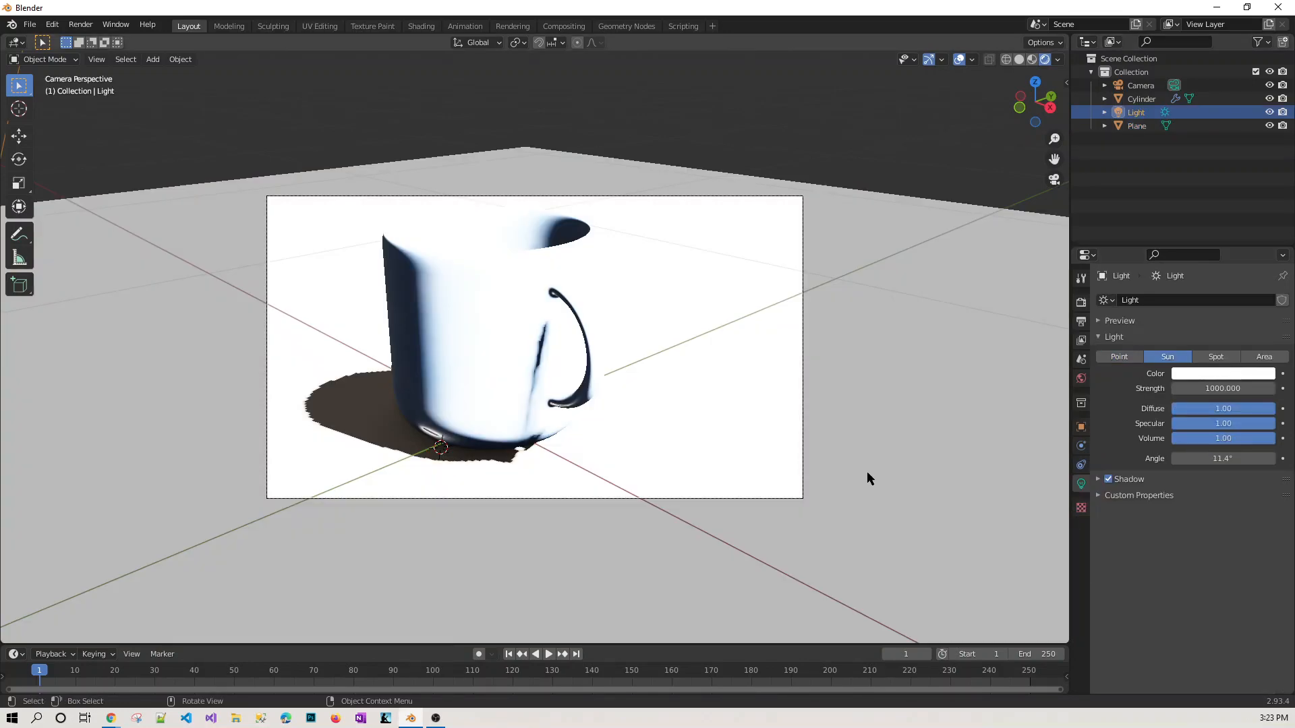
left_click(1217, 361)
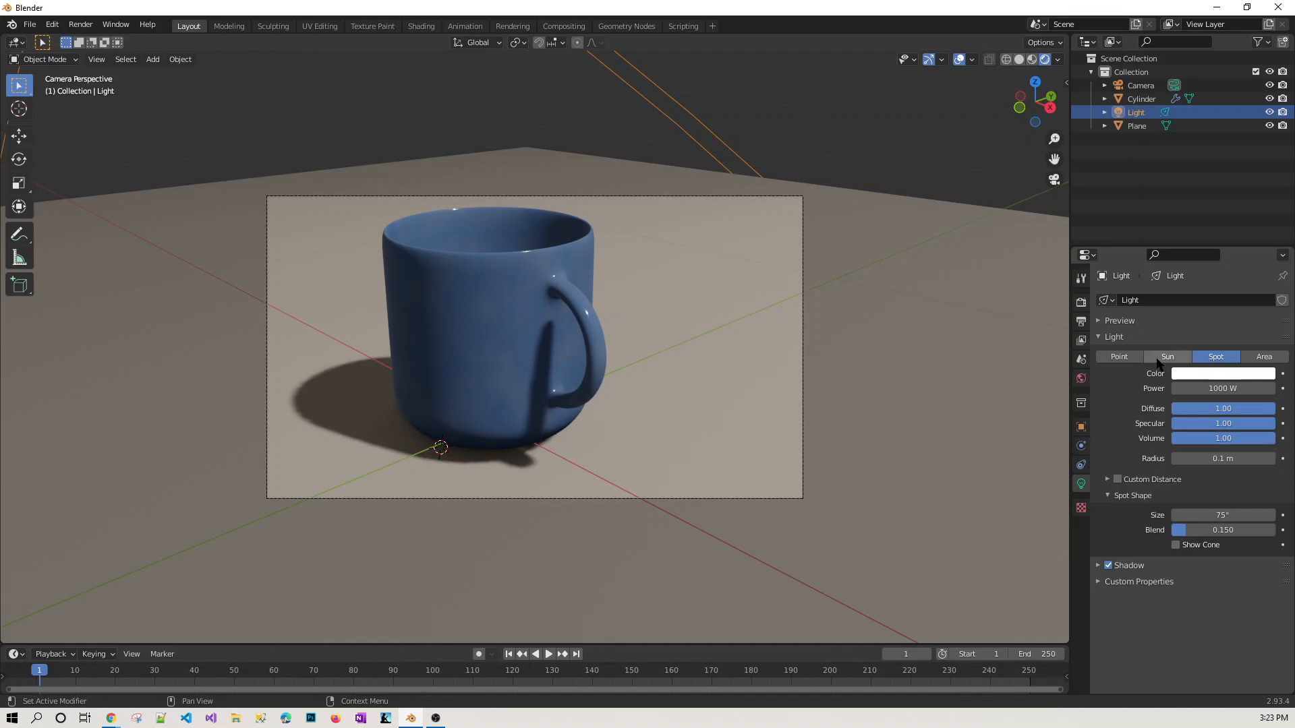
left_click(1124, 358)
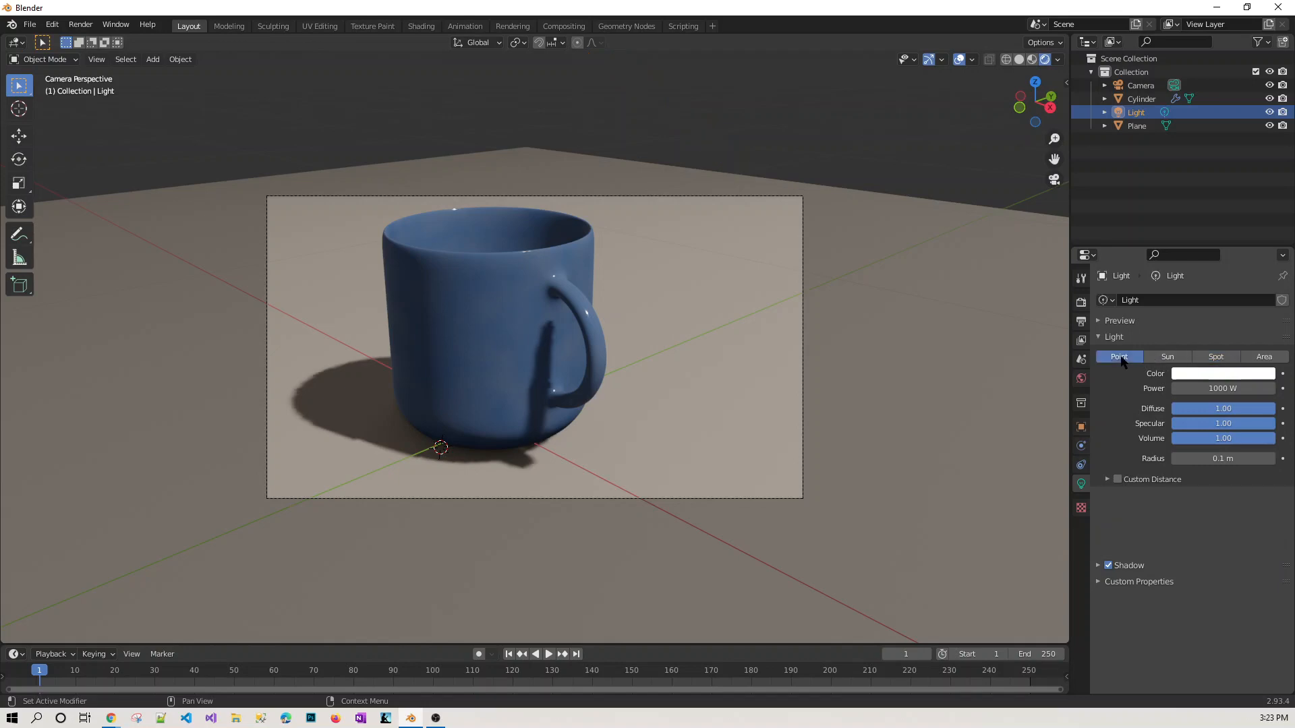
left_click(1221, 360)
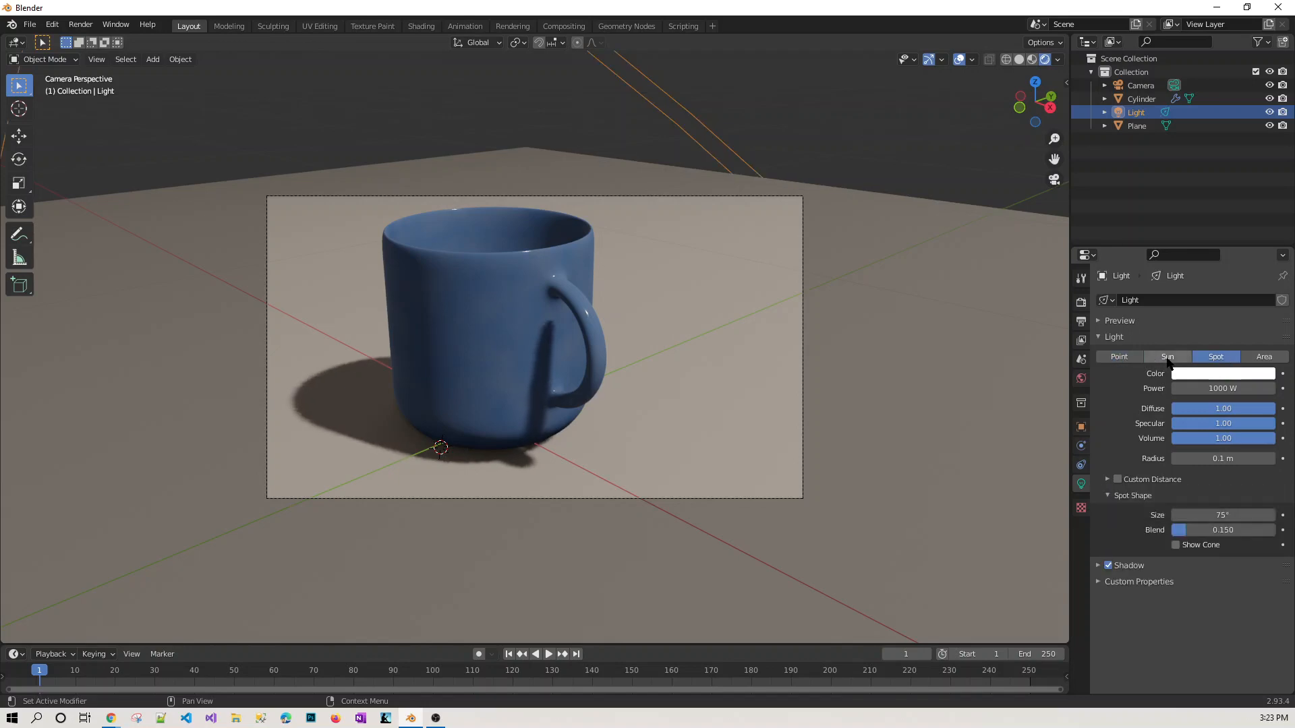
left_click(1168, 358)
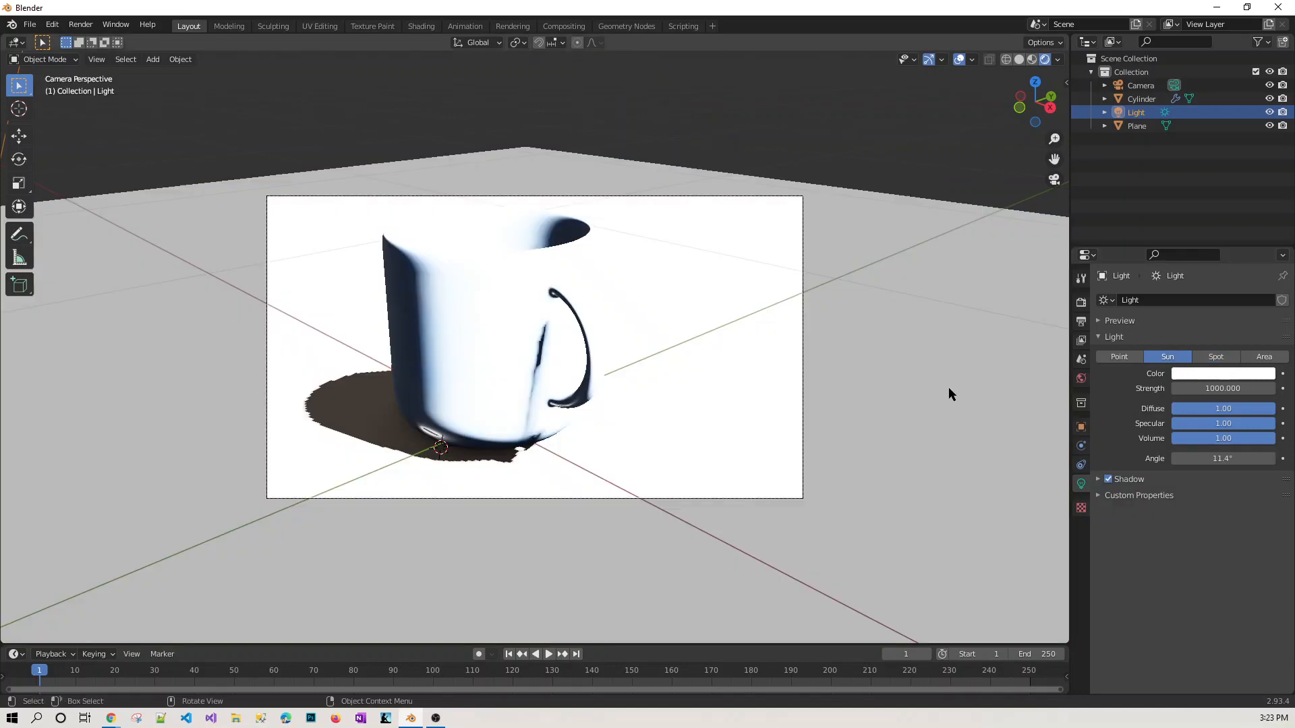
Step: Assign an Image Texture to the world background's Color and dismiss the image file browser without choosing a file
left_click(1081, 379)
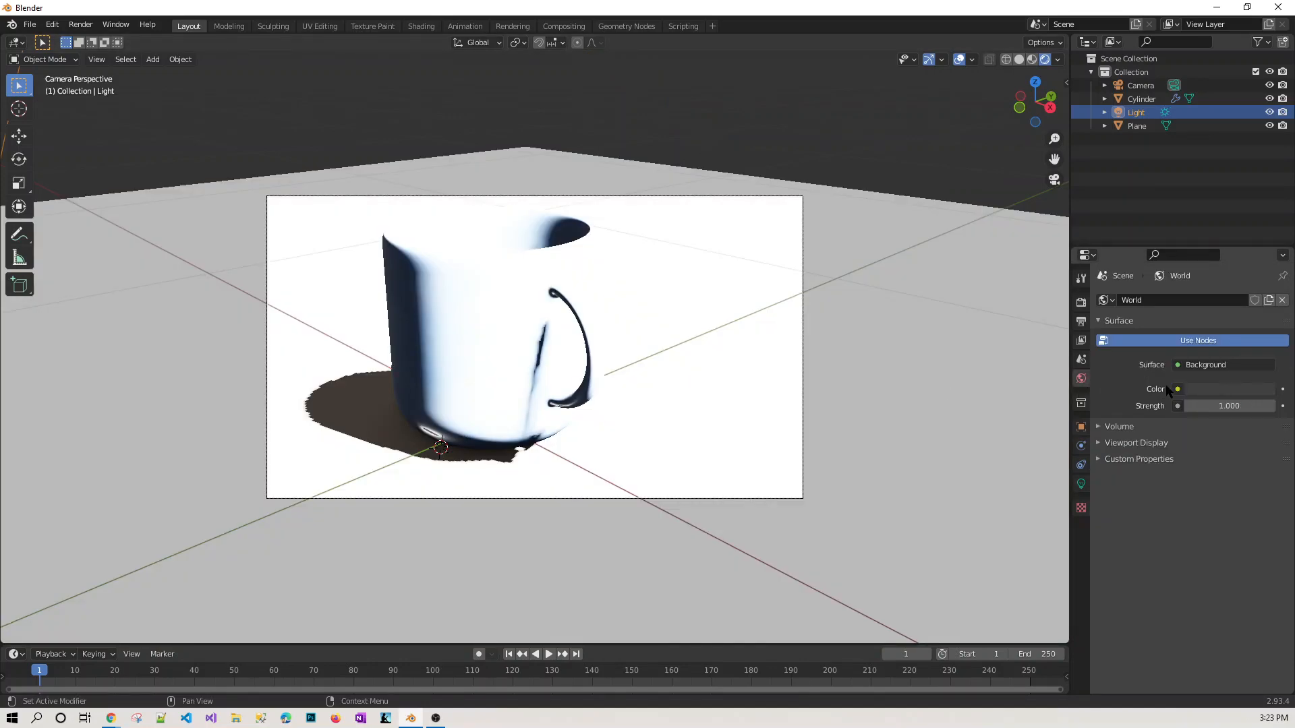
left_click(1178, 390)
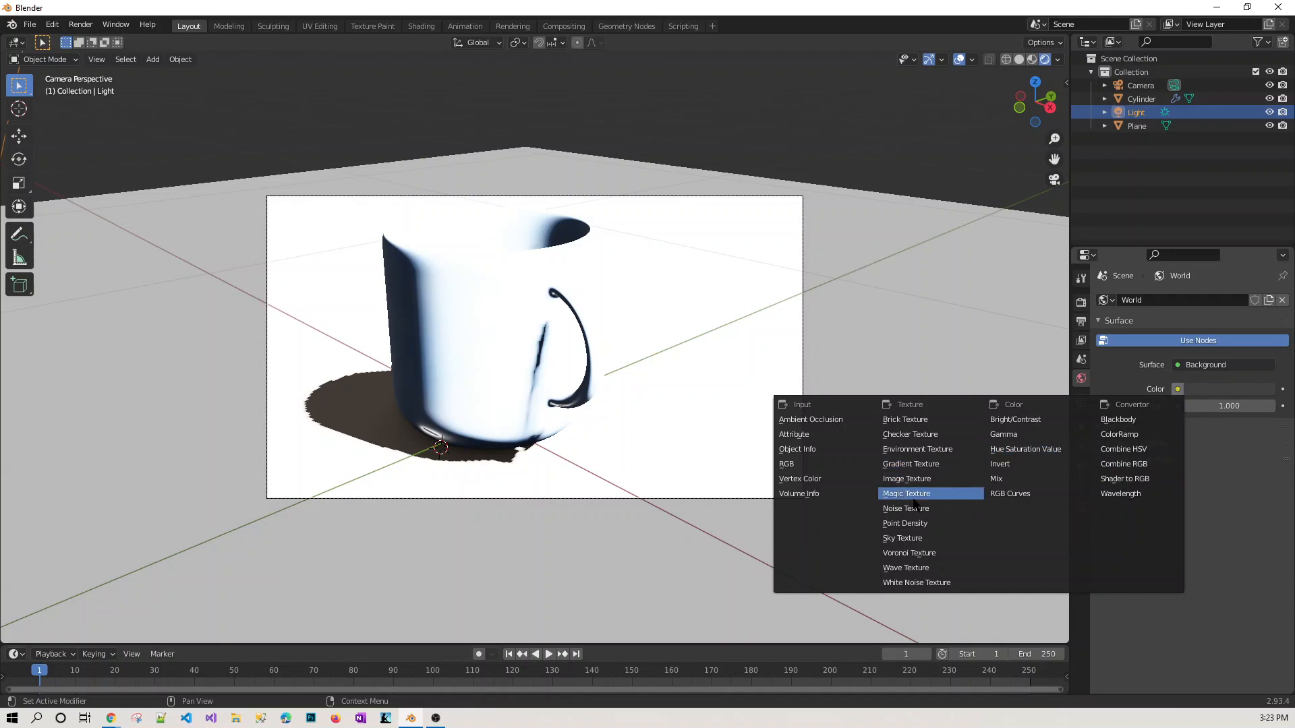
left_click(906, 479)
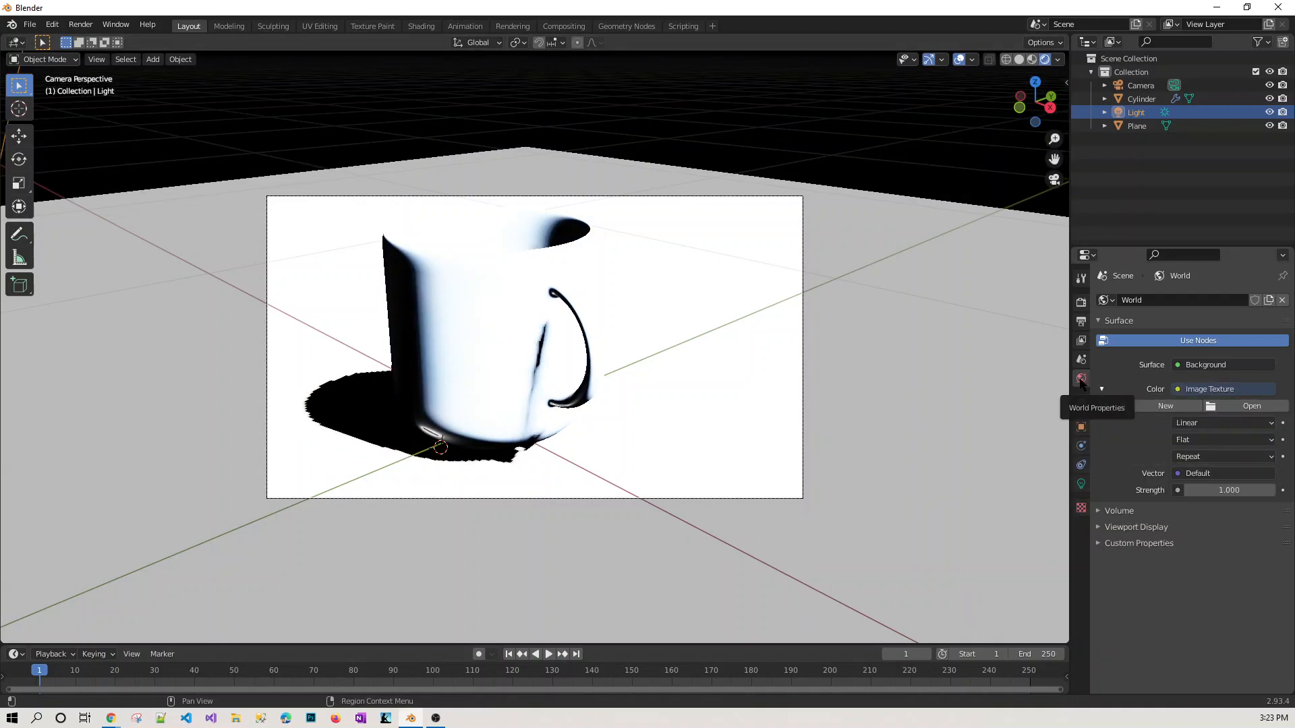
left_click(1234, 408)
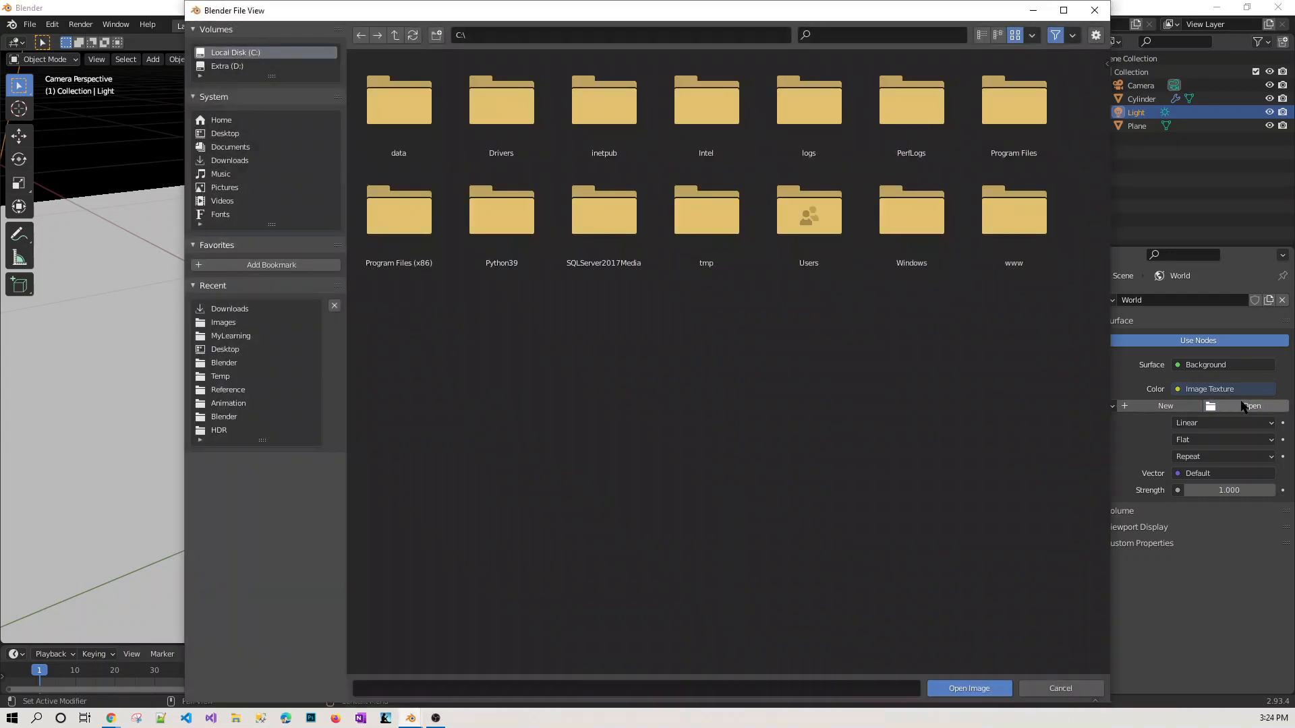
left_click(1078, 691)
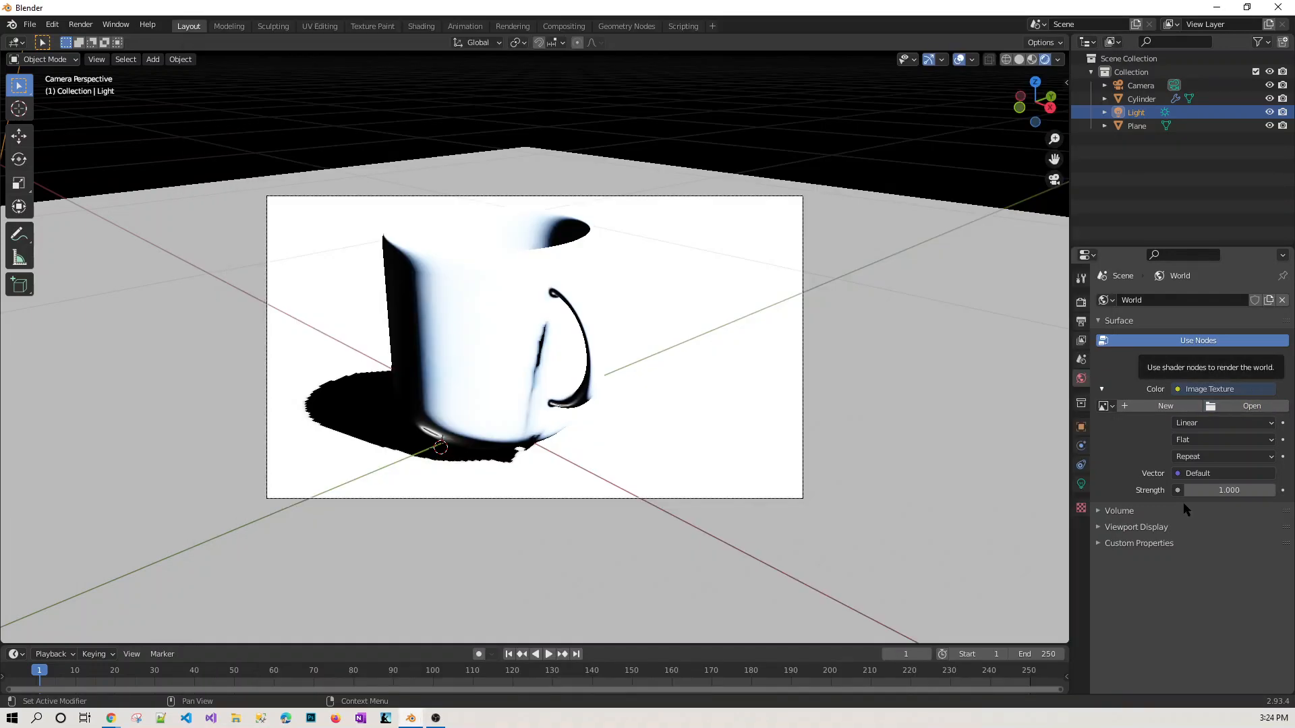
Step: Unlink the world from the scene, and try the Point and Spot types on the light before setting it to Area
left_click(1283, 300)
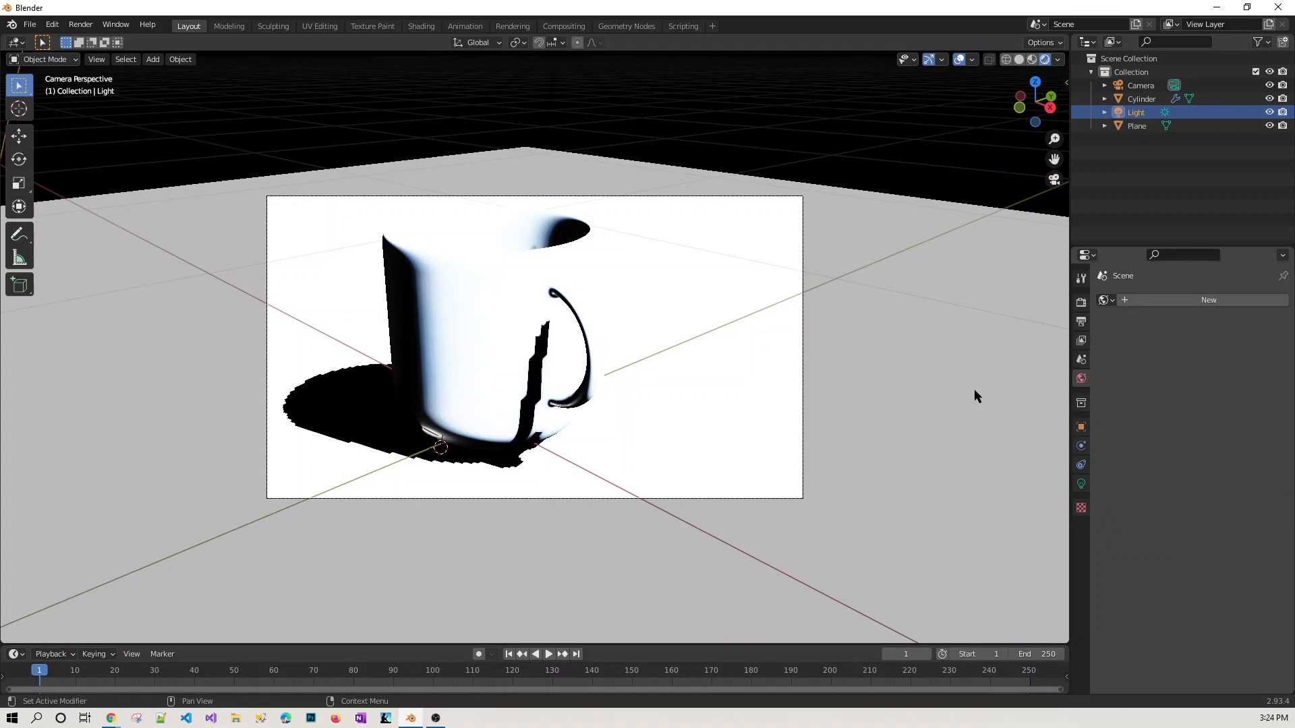
left_click(1082, 484)
left_click(1127, 356)
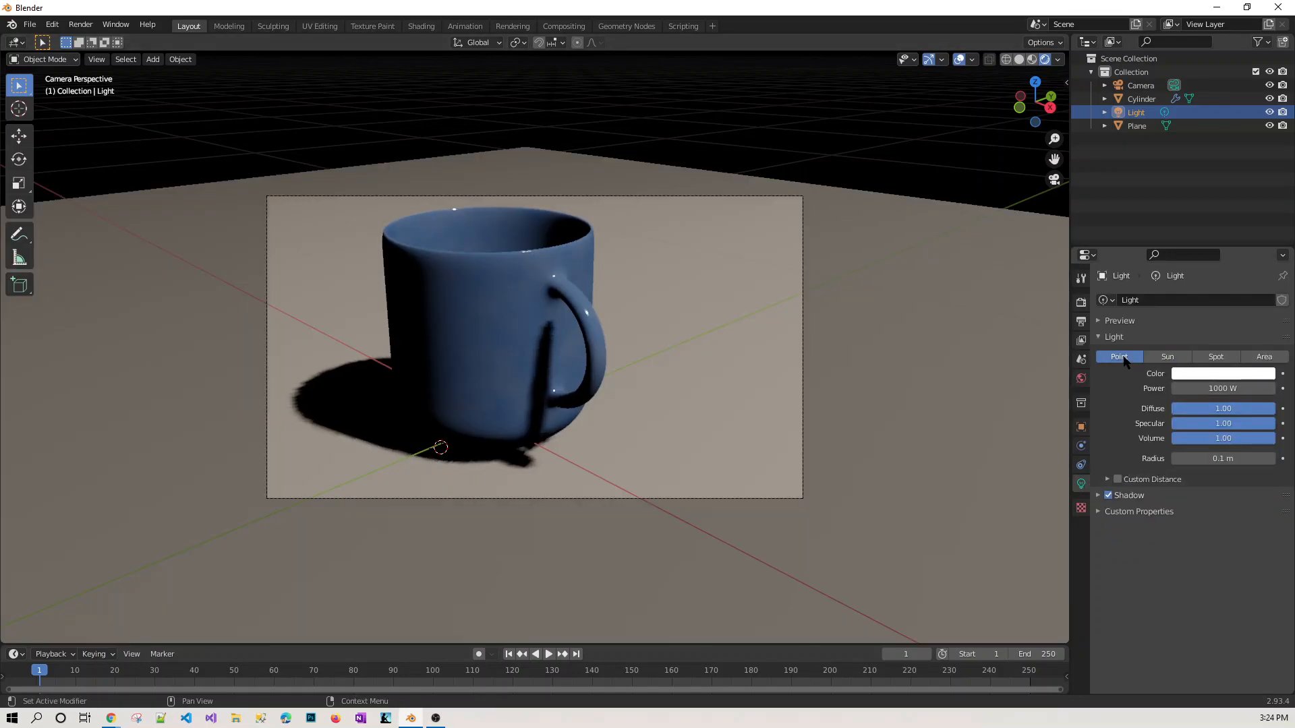
left_click(1218, 358)
left_click(1279, 358)
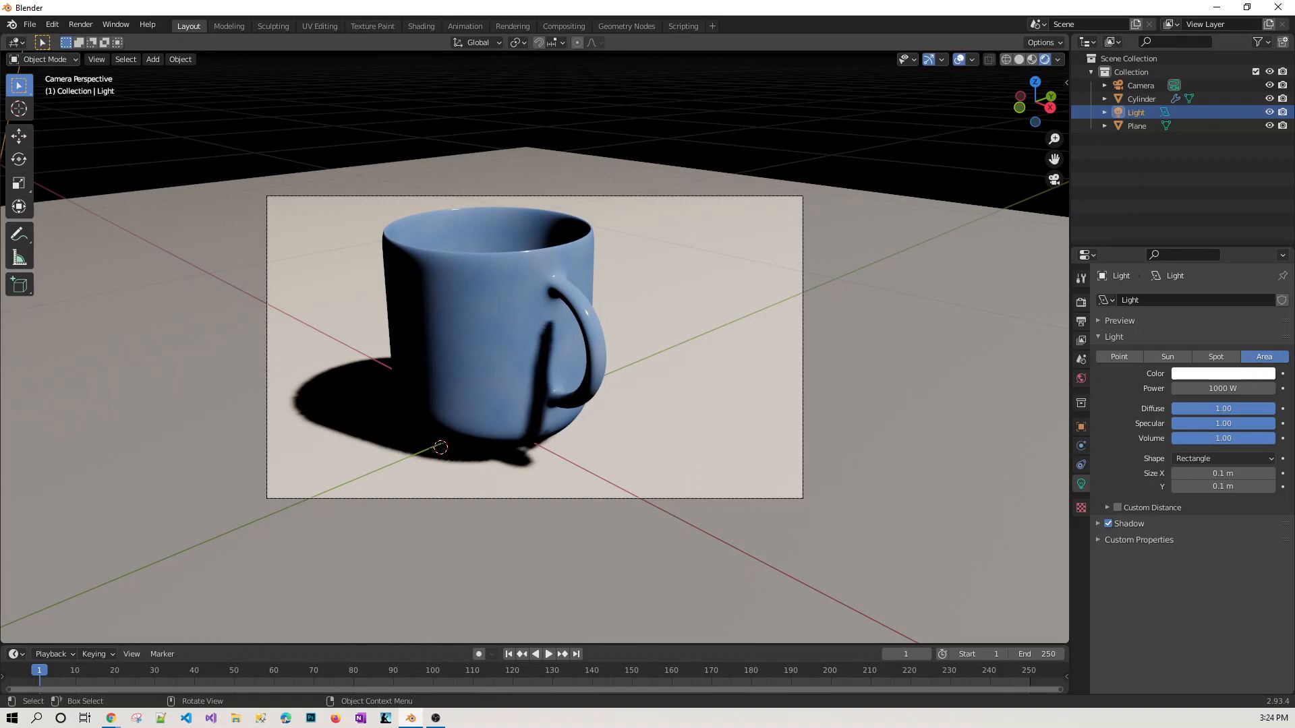
Step: Rotate the mug about the global Z axis until its handle stands out in profile to the camera
left_click(498, 363)
key("r")
key("z")
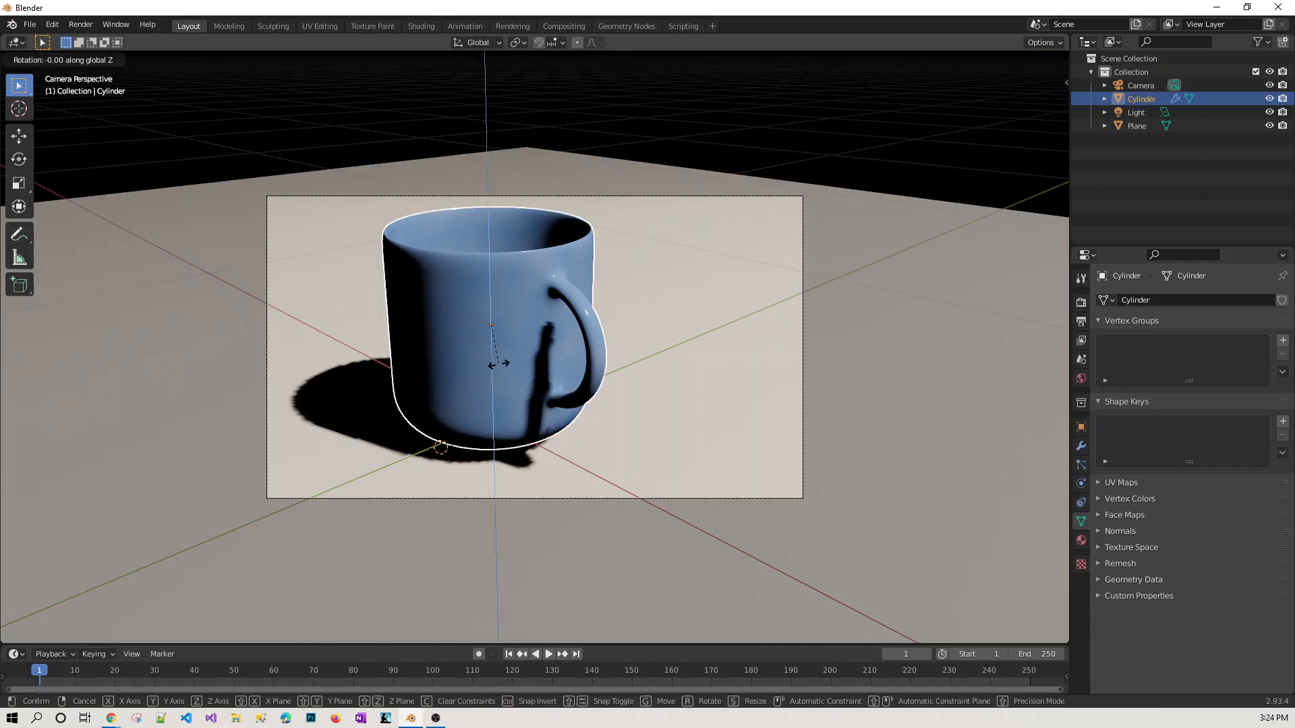
left_click(560, 364)
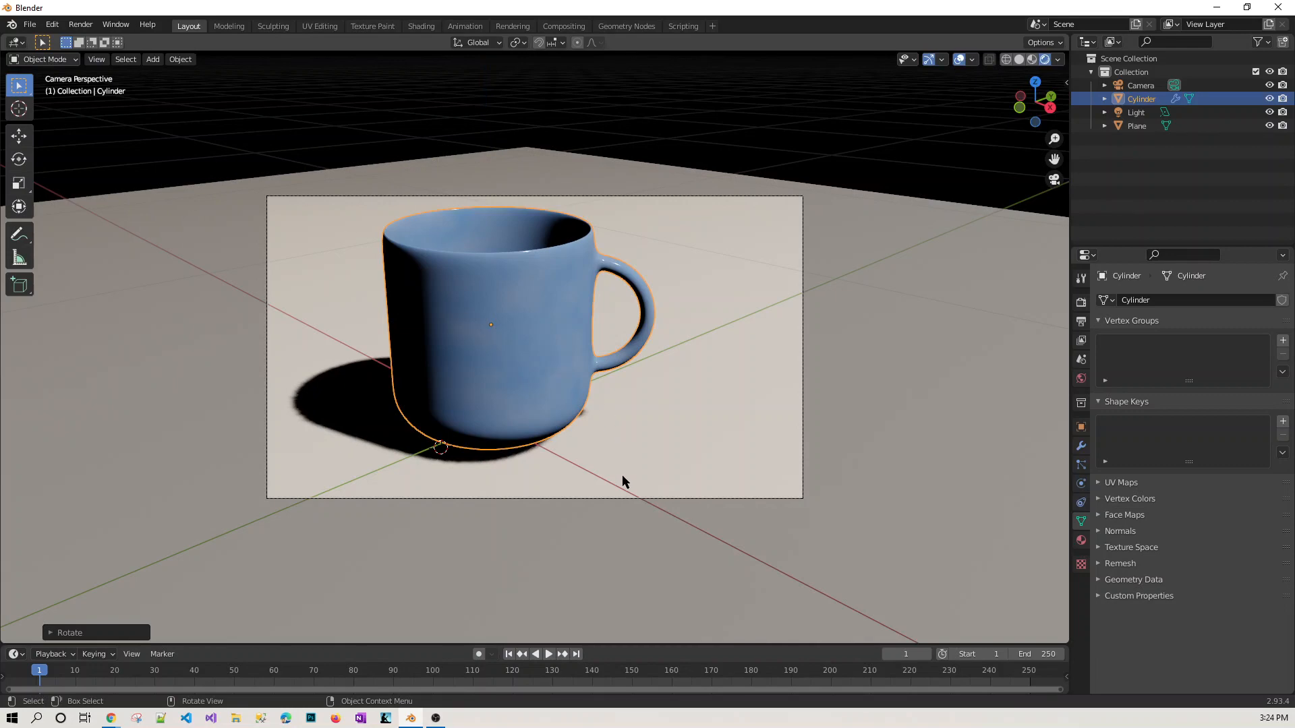
Step: Add an Irradiance Volume light probe to the scene and set its Intensity to 2.170
left_click(632, 530)
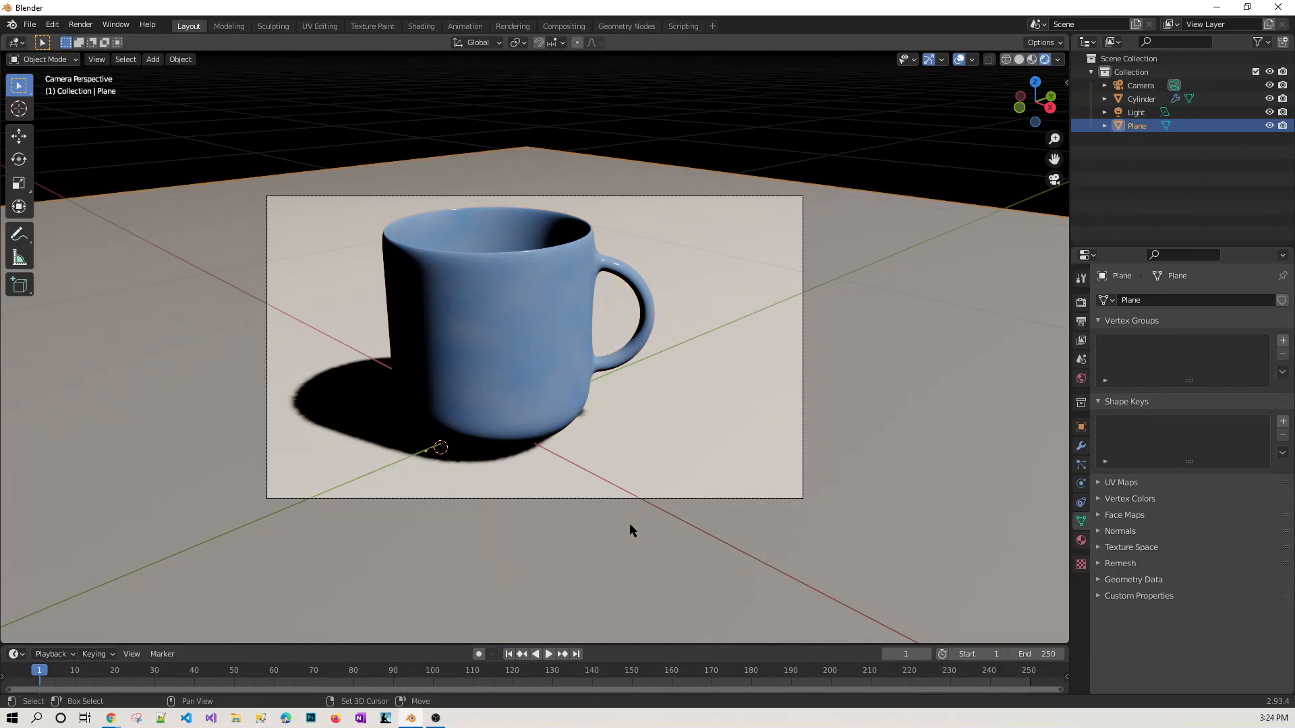
key("shift+a")
mouse_move(616, 616)
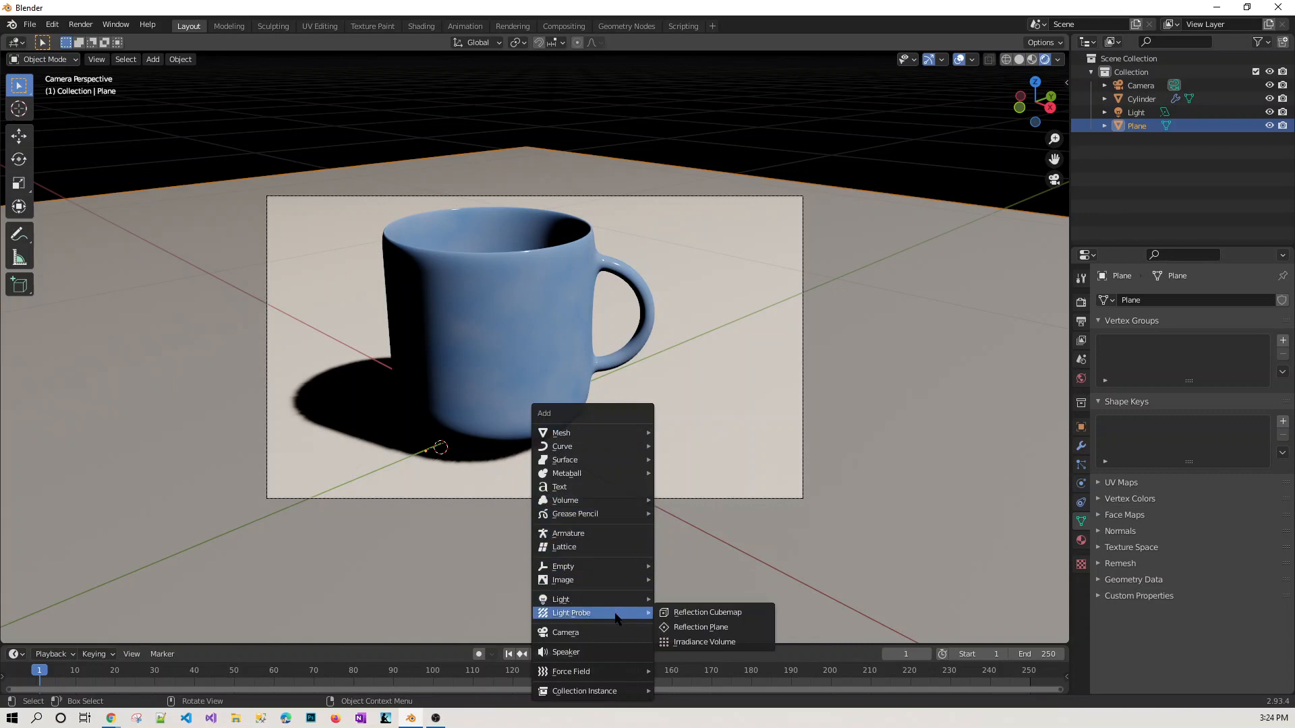
left_click(683, 642)
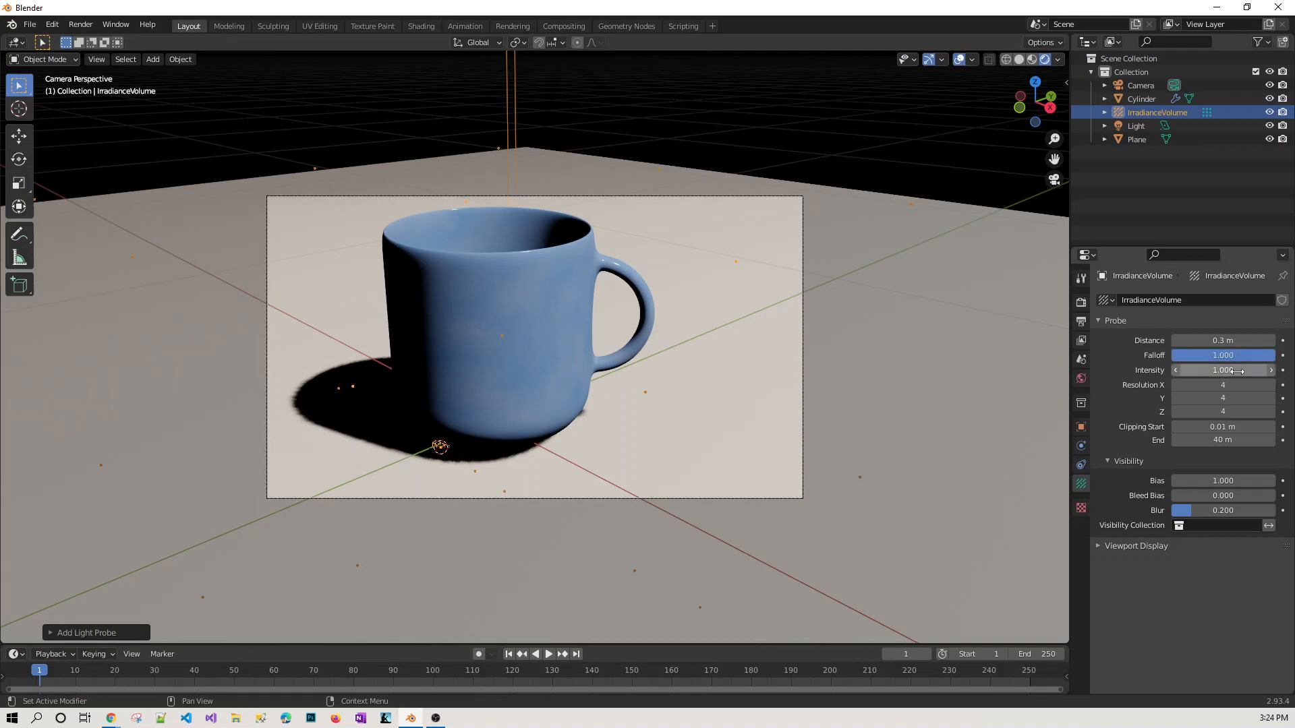
left_click_drag(1237, 371, 1281, 371)
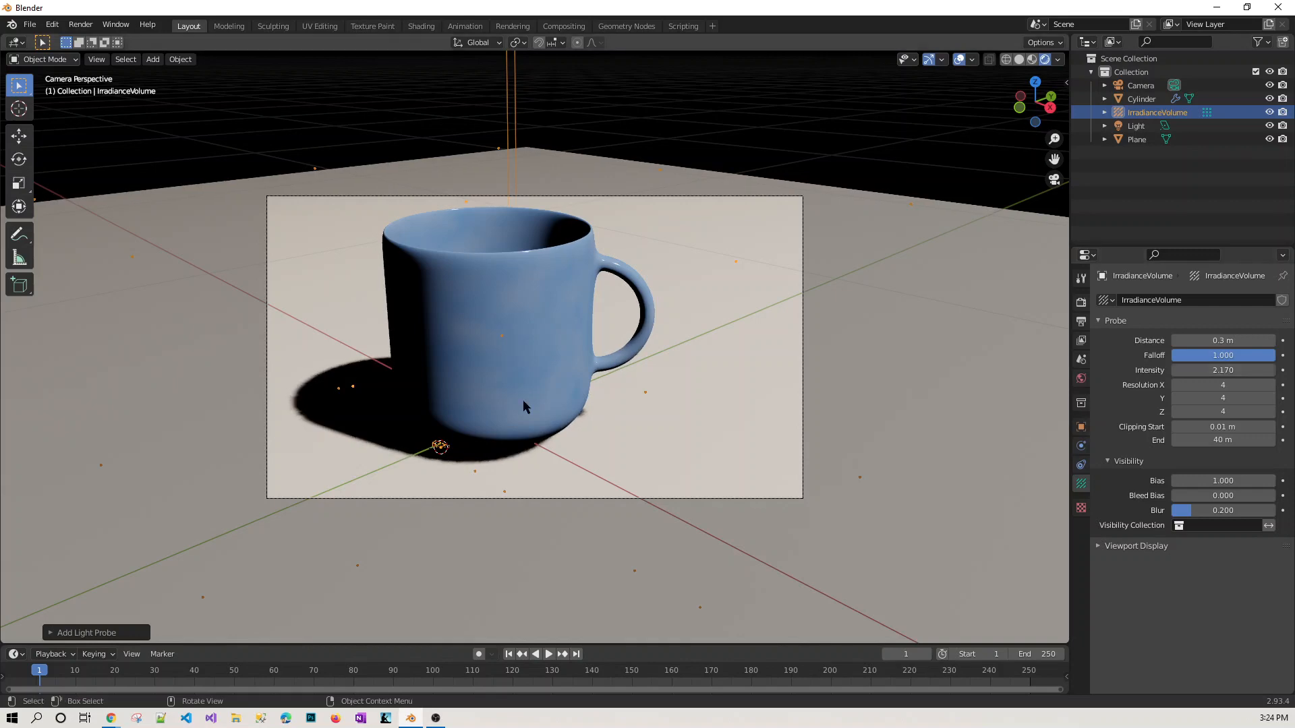
Step: Scale the irradiance volume down uniformly so it encloses the mug and the ground close around it
scroll(523, 407, "down", 1)
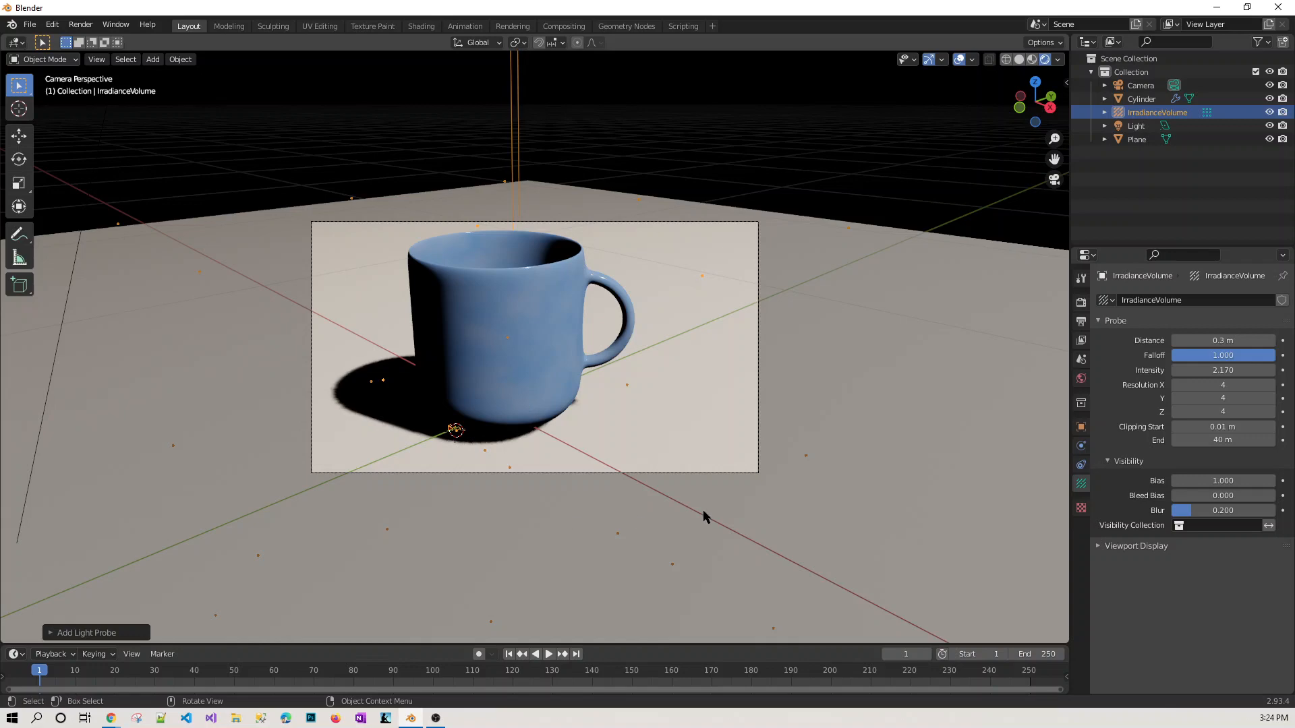
scroll(794, 437, "down", 3)
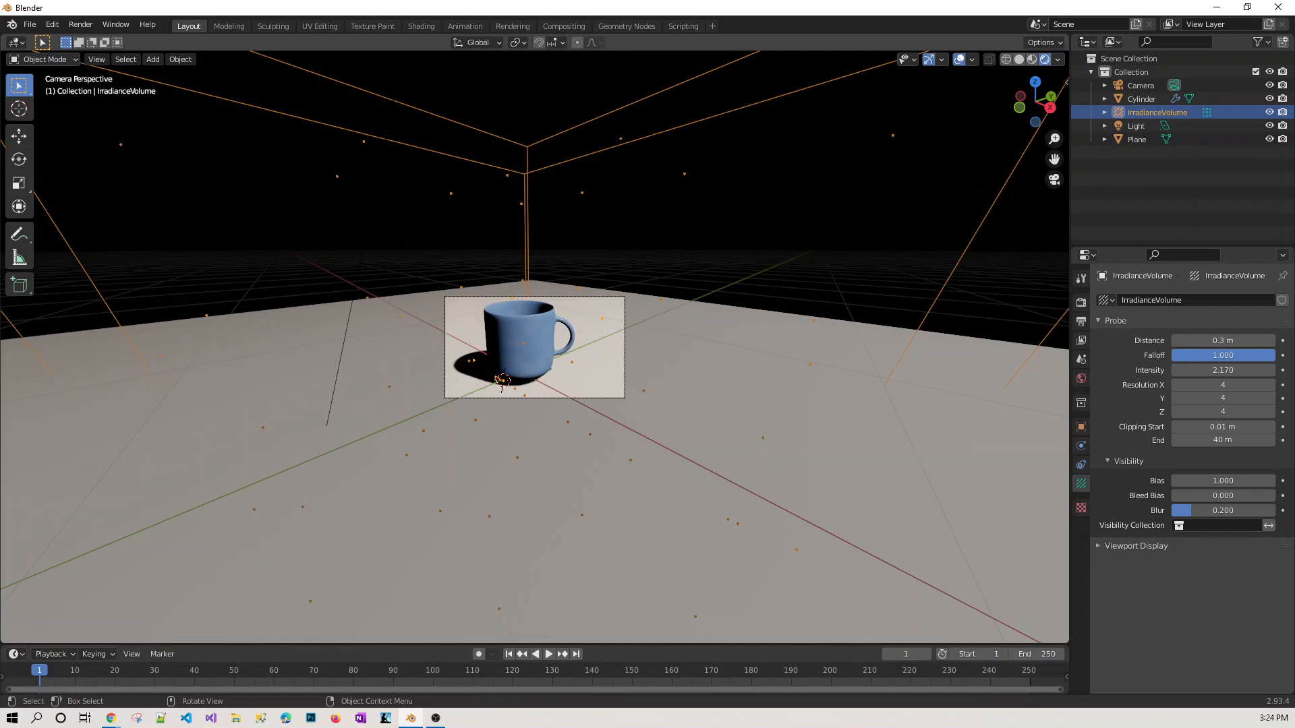
key("s")
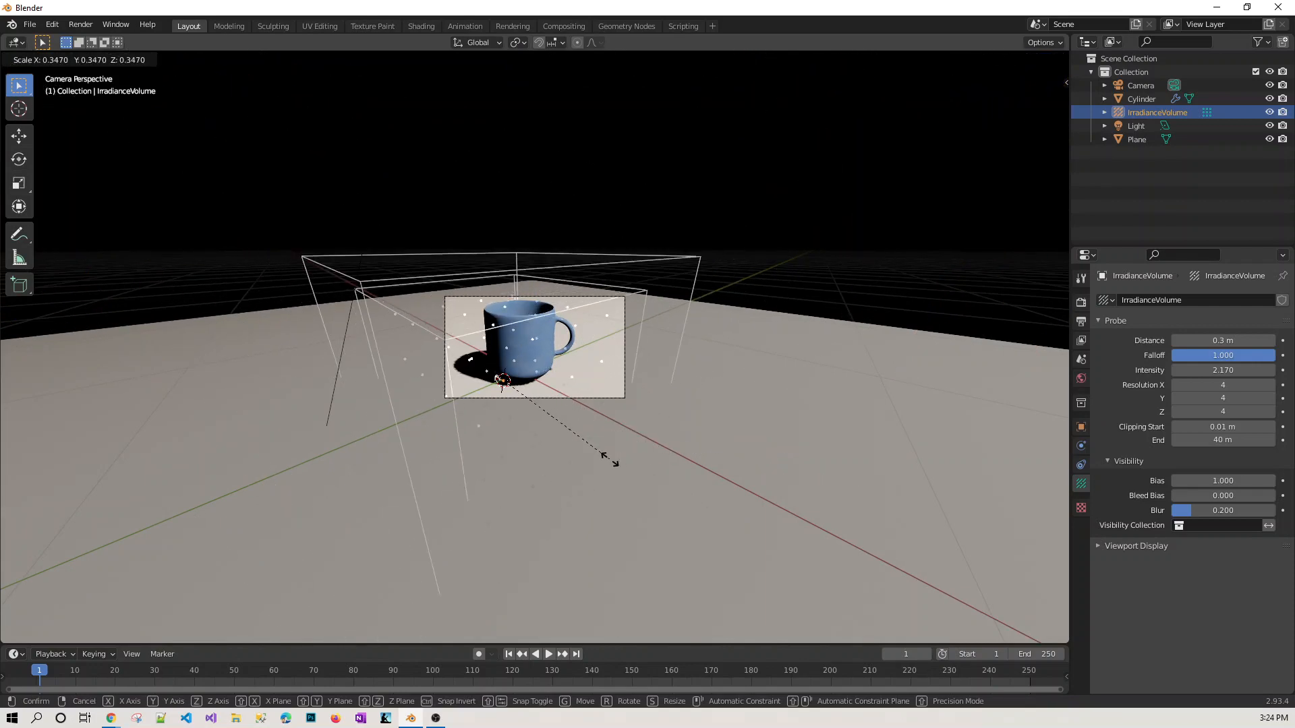
left_click(677, 485)
scroll(637, 478, "up", 4)
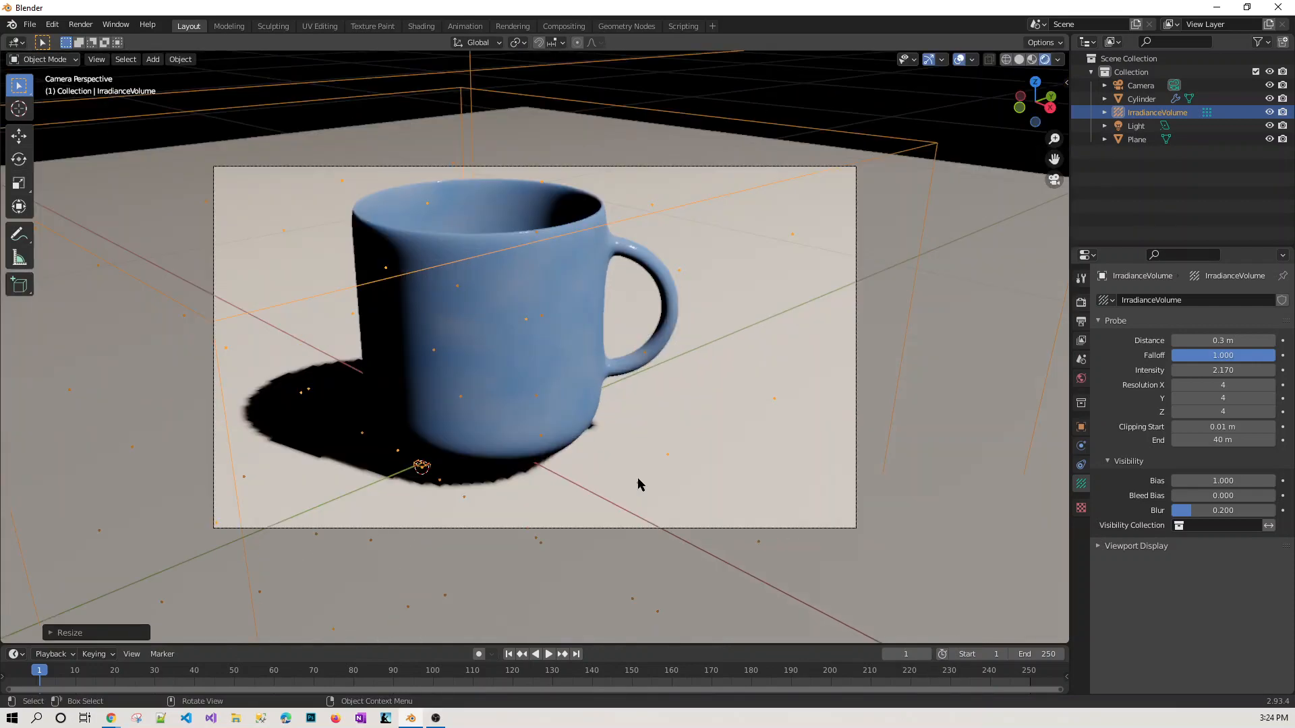
scroll(639, 484, "up", 1)
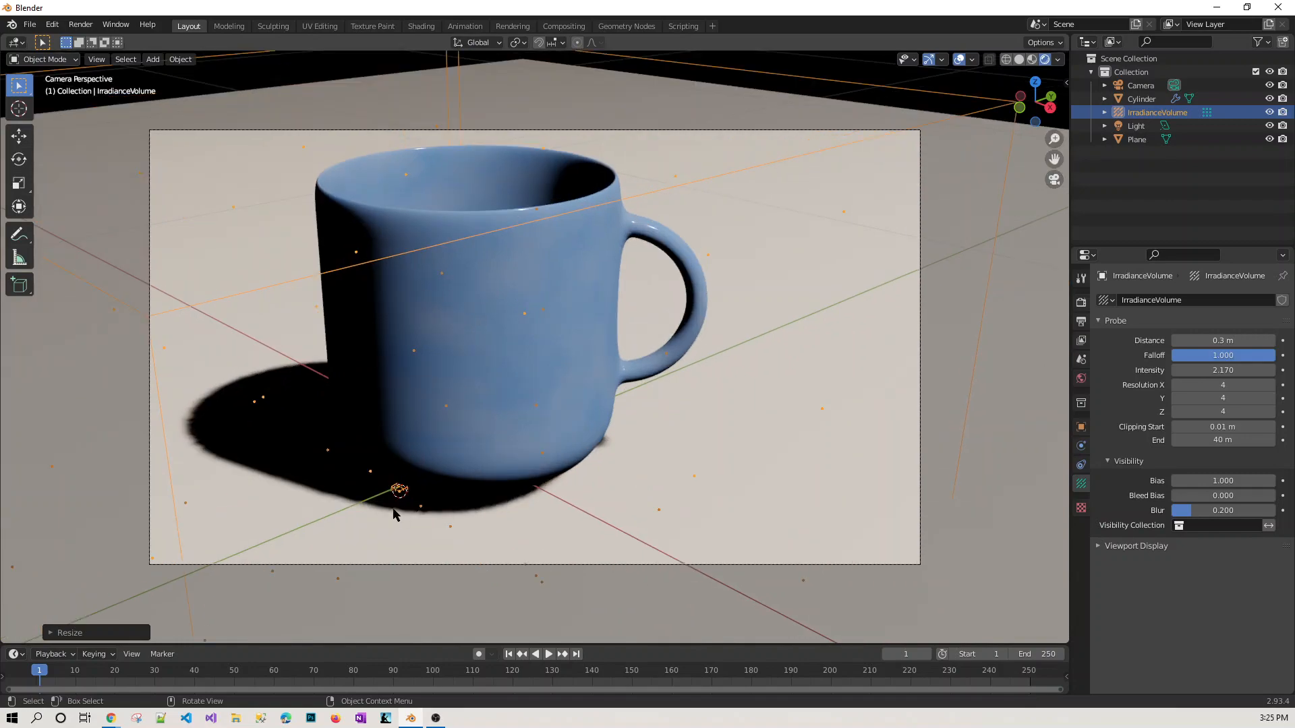
Step: Render the camera view as a still image and inspect the mug and its shadow up close
left_click(81, 24)
left_click(99, 40)
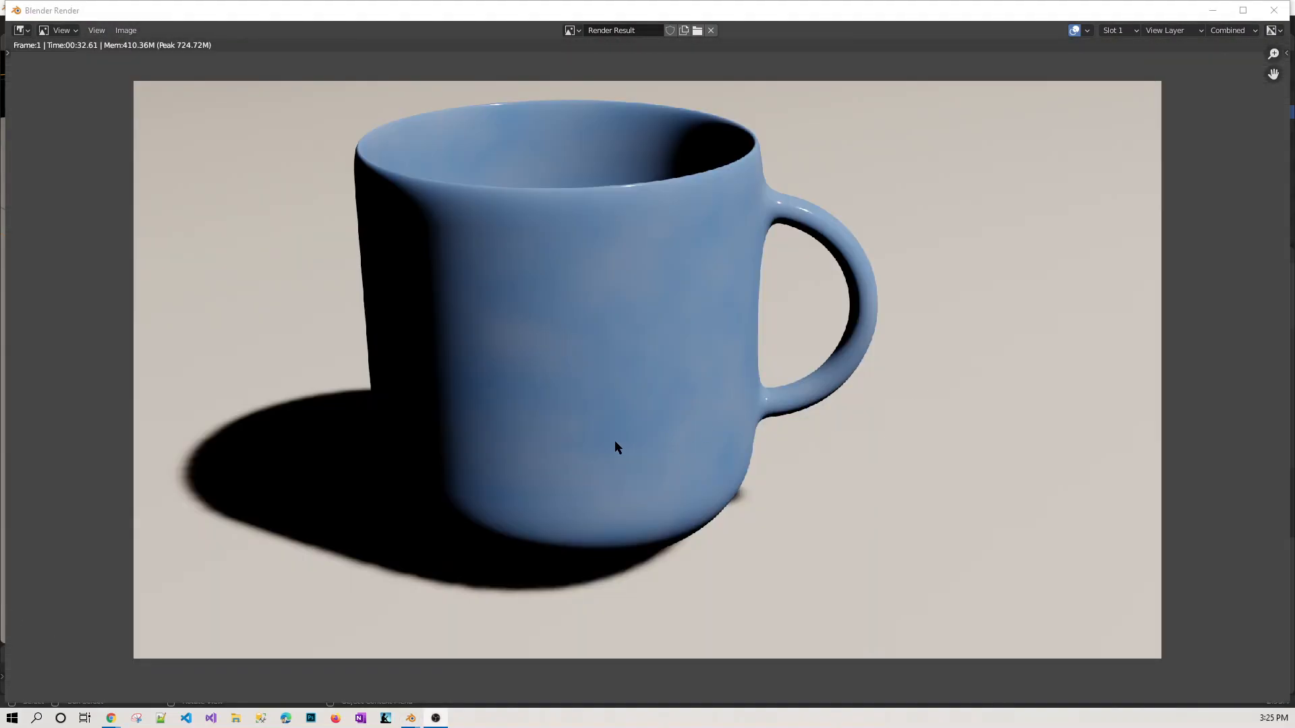
middle_click_drag(669, 450, 599, 447)
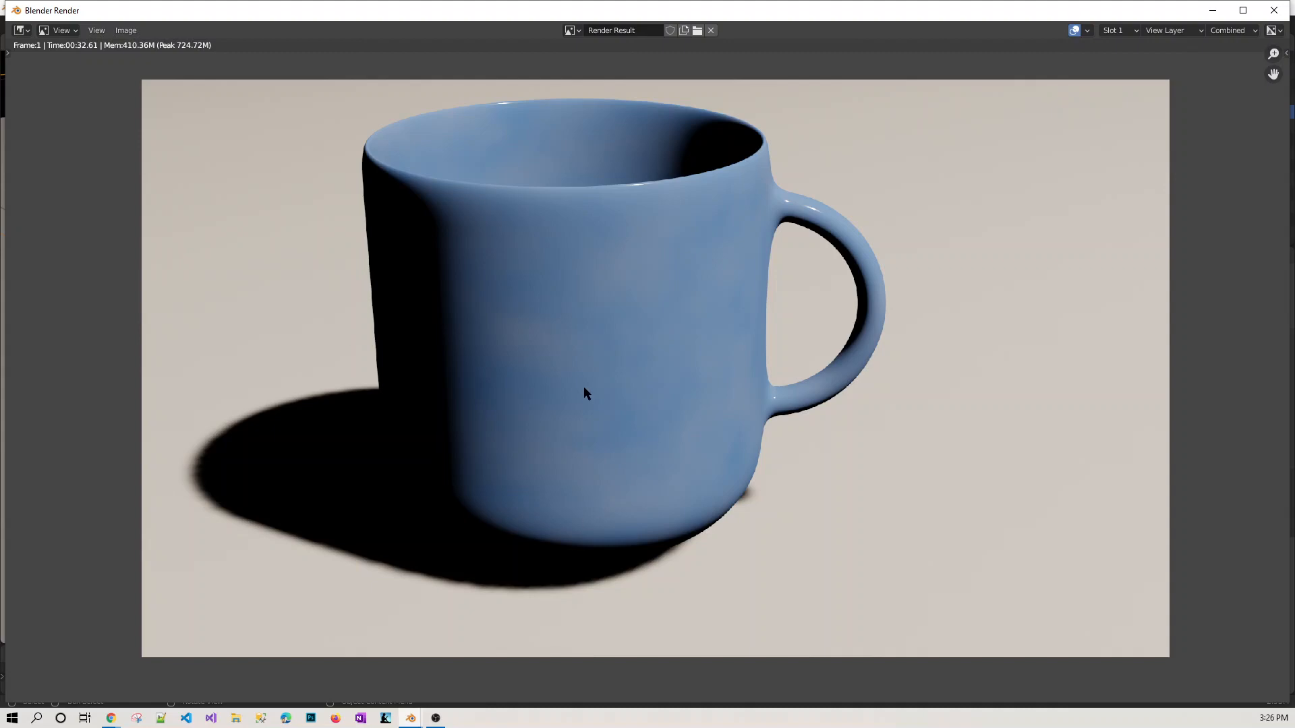
scroll(756, 371, "up", 1)
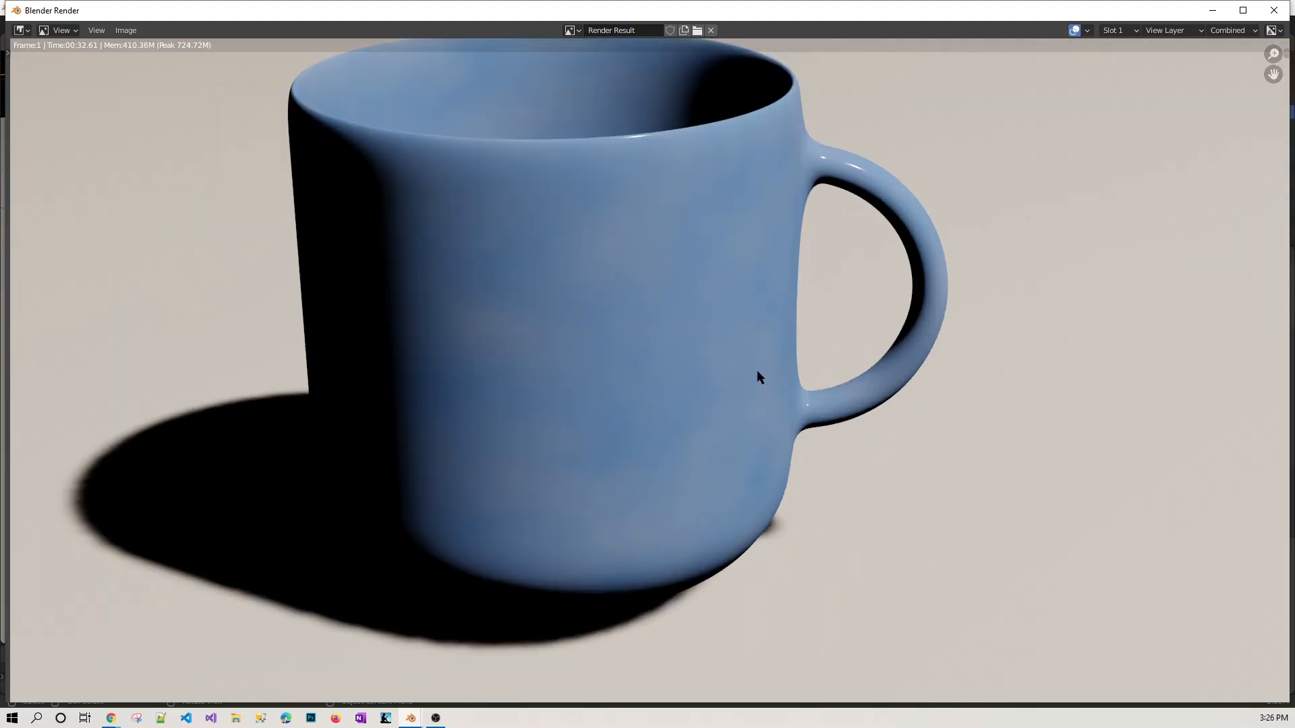
scroll(699, 330, "down", 1)
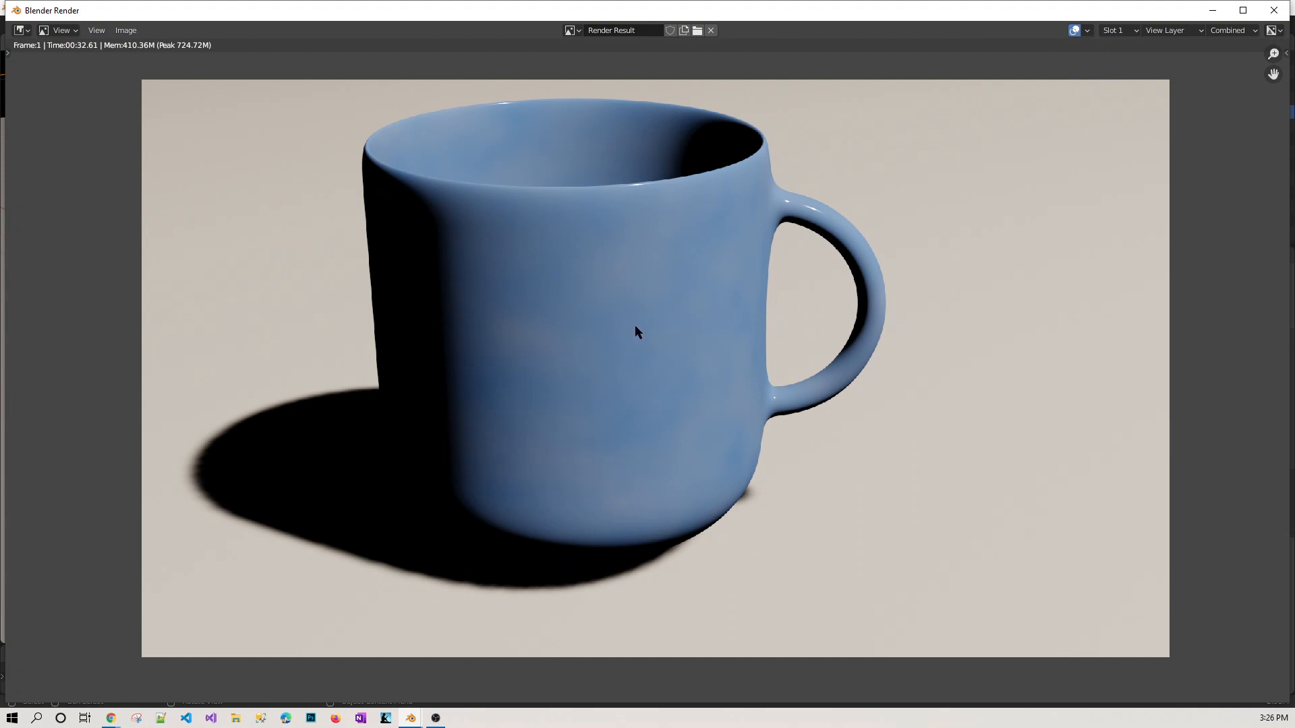